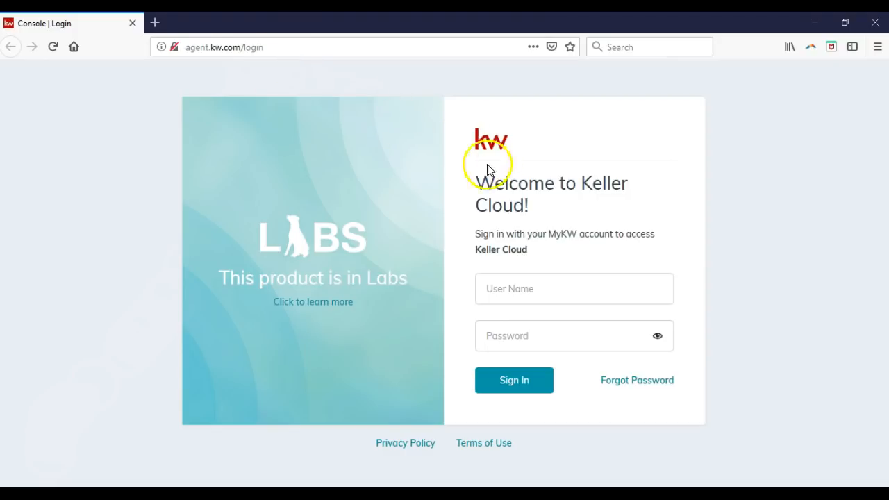
# Sign in to KW Command with the account's user name and password
pyautogui.click(529, 278)
pyautogui.press('Tab')
pyautogui.write('****')
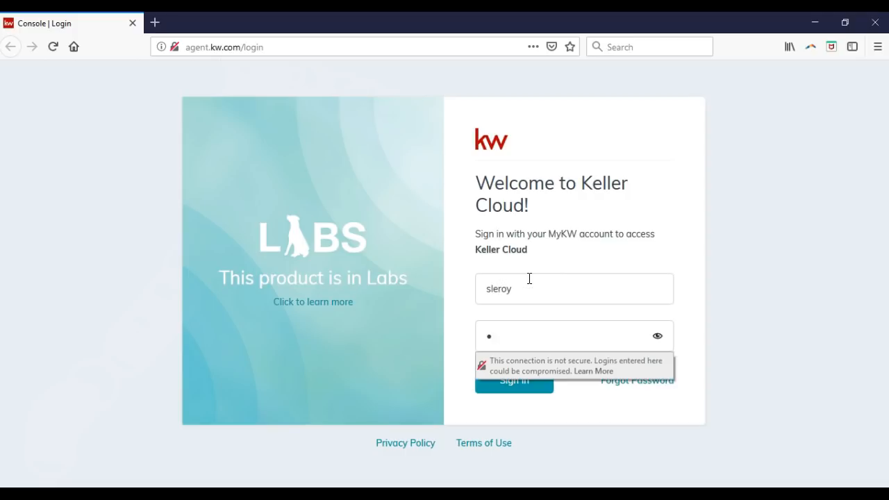
pyautogui.write('******')
pyautogui.press('Return')
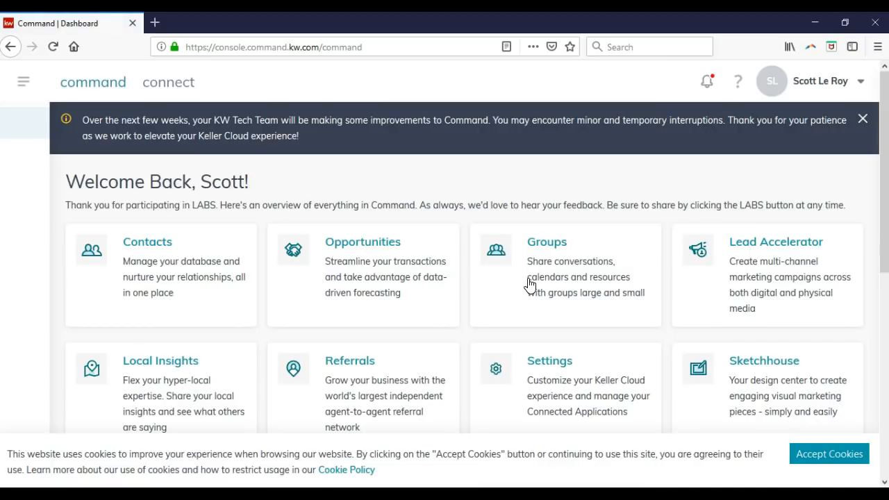
# Accept the cookie notice and close the tech-team improvements announcement banner
pyautogui.click(805, 455)
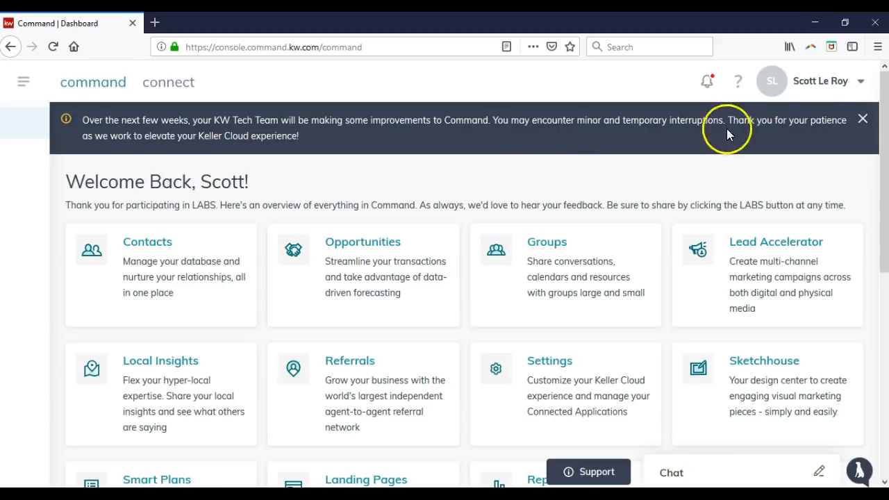
pyautogui.click(863, 120)
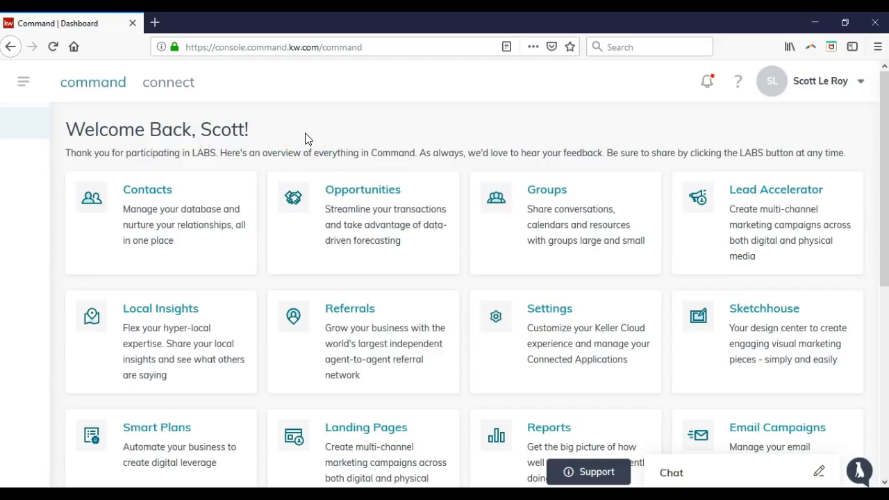
# Scroll down to the Coming Soon tools (Calendar, Dashboard, Leverage, Listing Consult, Listings), then back up
pyautogui.scroll(-5, 305, 146)
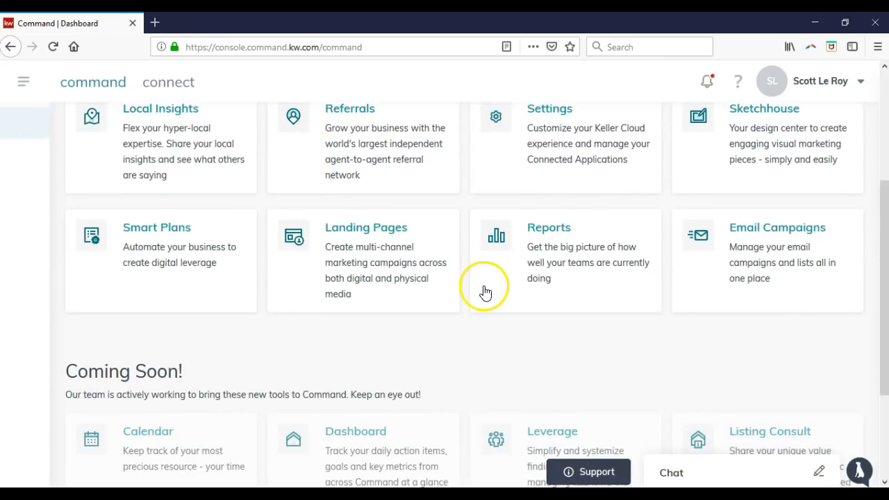
pyautogui.scroll(-3, 486, 288)
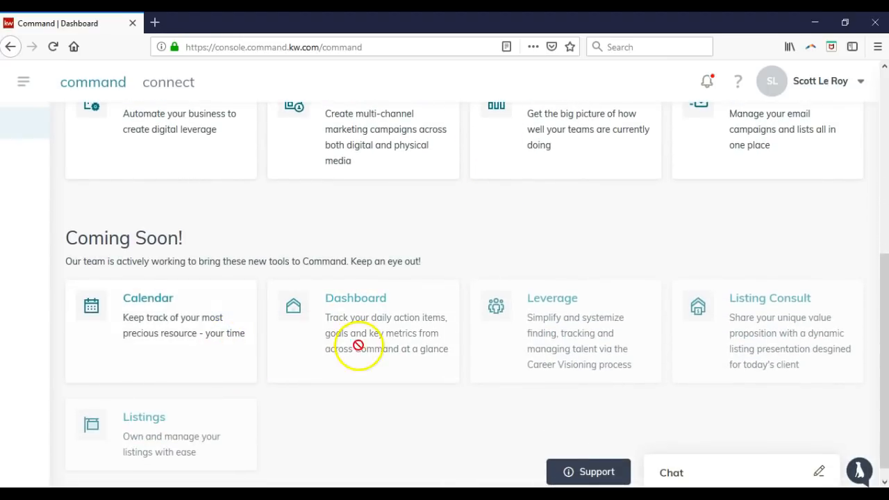
pyautogui.scroll(1, 316, 408)
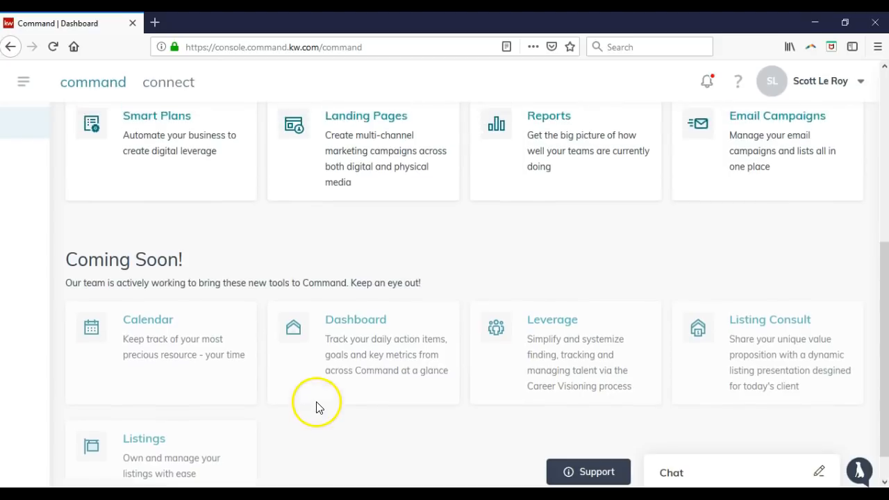
pyautogui.scroll(5, 316, 408)
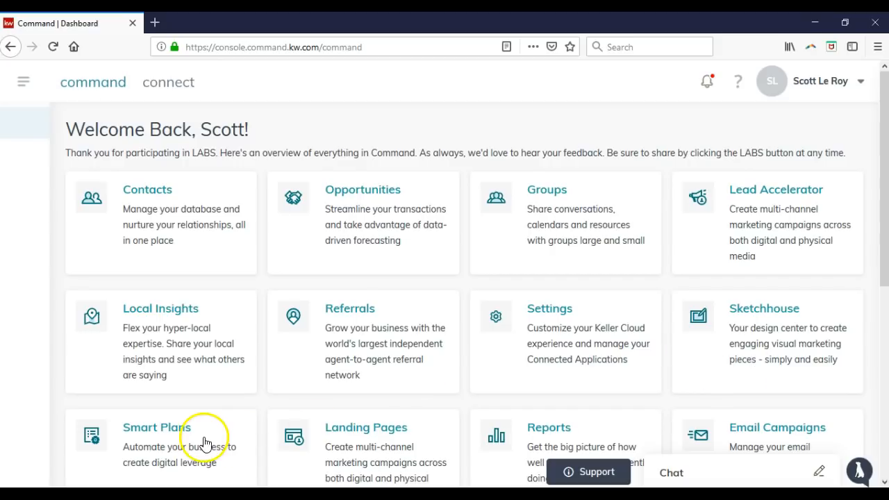
pyautogui.scroll(-2, 211, 429)
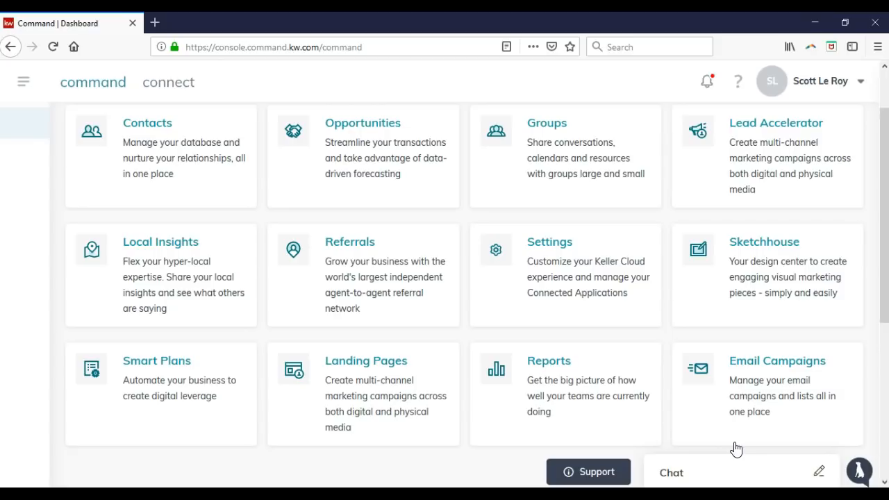
# Open and minimise KW Support, then expand the chat panel with Ask Kelle and team channels
pyautogui.click(601, 468)
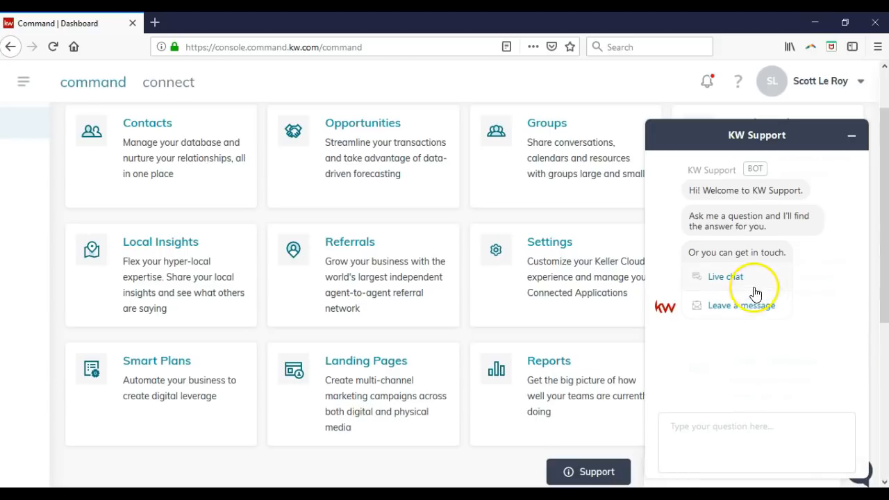
pyautogui.click(850, 136)
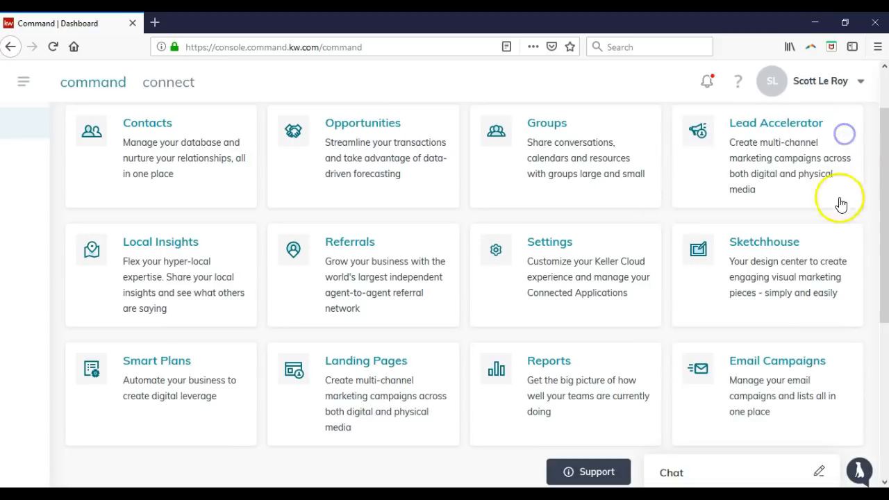
pyautogui.click(745, 476)
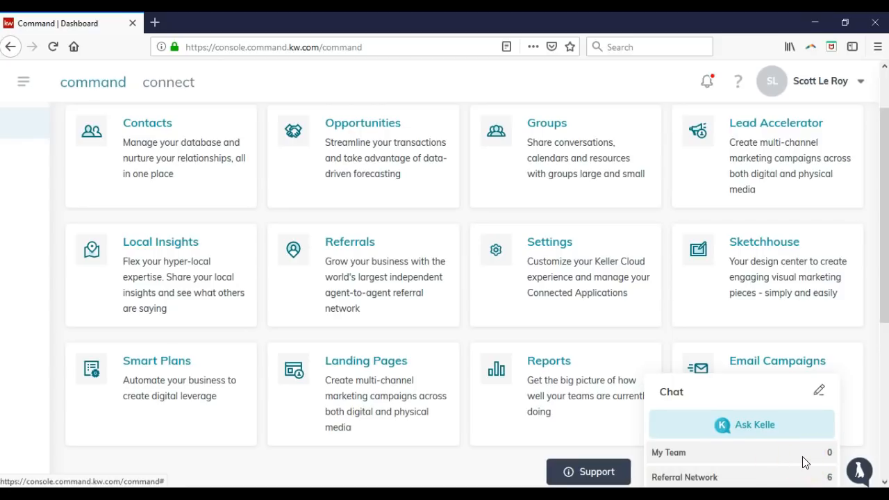
# Browse the Referral Network contacts listed in the chat panel
pyautogui.click(743, 475)
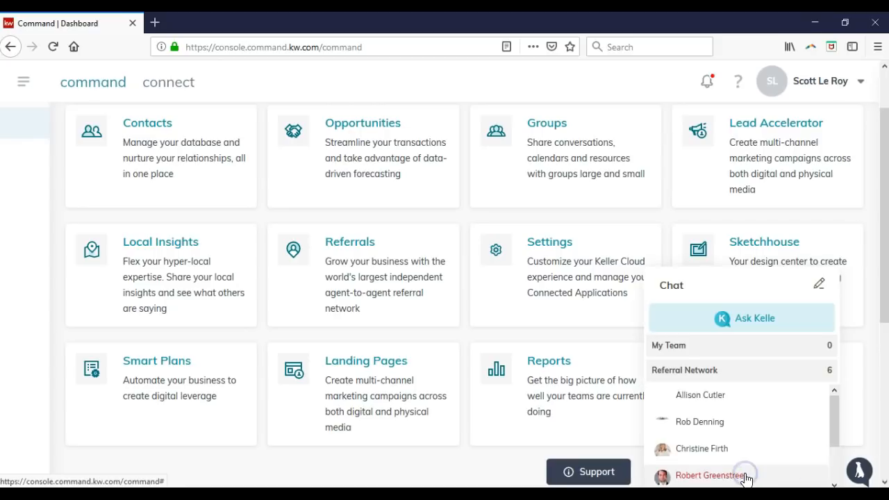
pyautogui.scroll(-2, 733, 425)
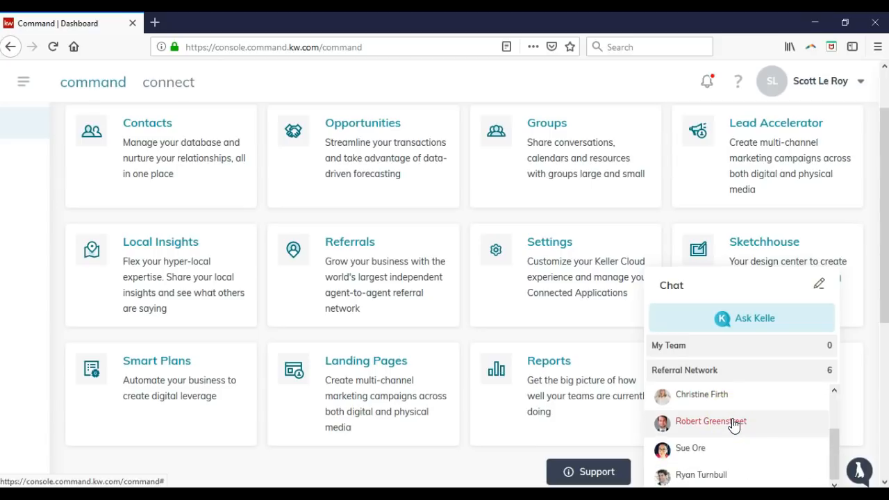
pyautogui.scroll(2, 736, 410)
# Open and close Ask Kelle, collapse the chat, and open the Post an Idea form
pyautogui.click(786, 316)
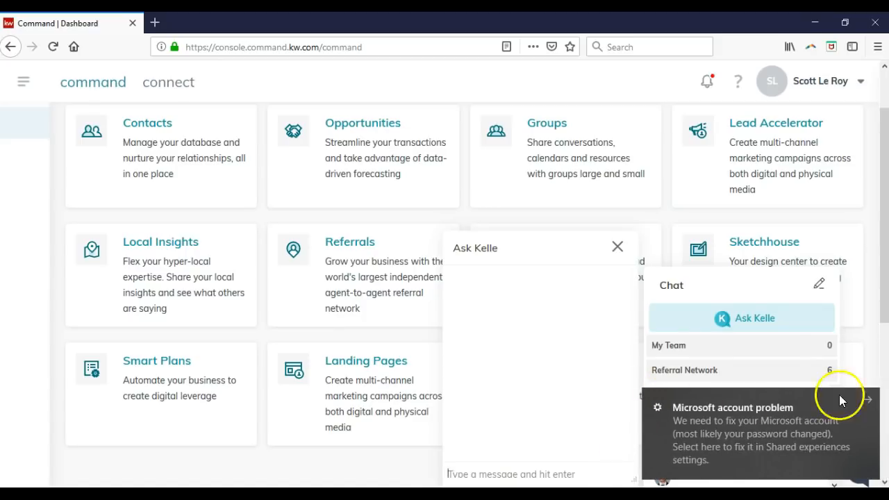
pyautogui.click(618, 247)
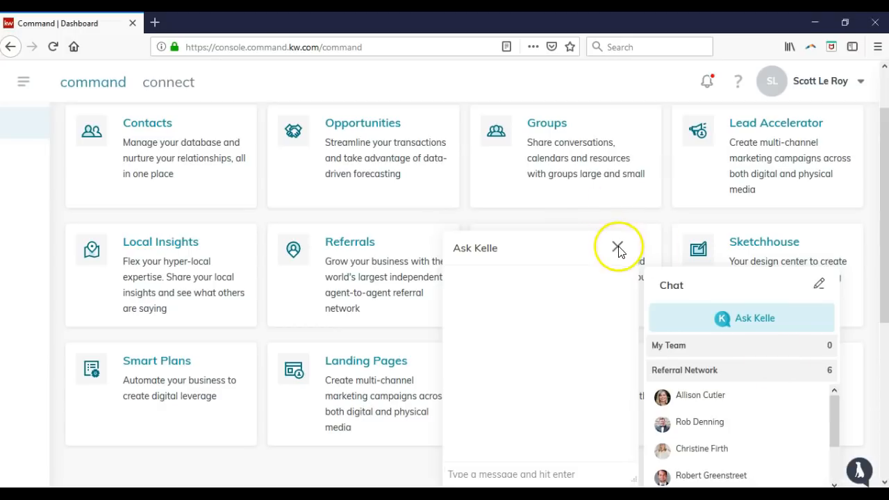
pyautogui.click(729, 285)
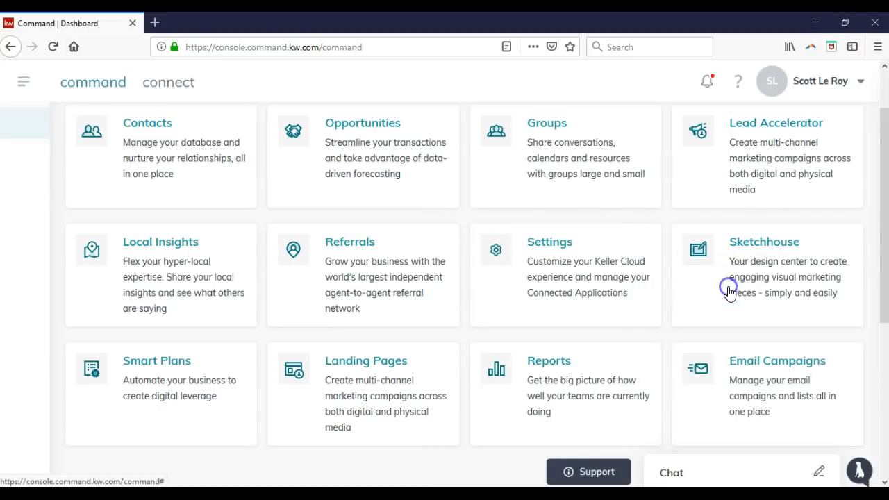
pyautogui.click(859, 472)
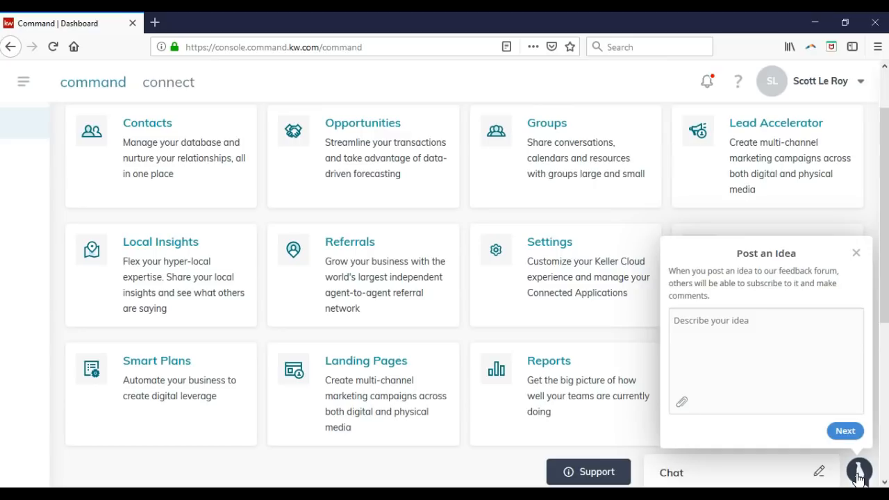
# Close the Post an Idea form and go to the Connect page with My Groups
pyautogui.click(859, 475)
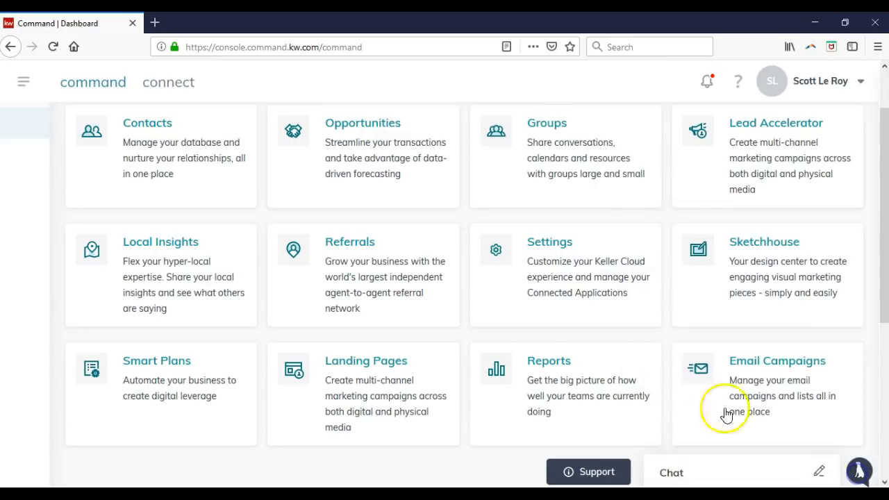
pyautogui.scroll(2, 361, 313)
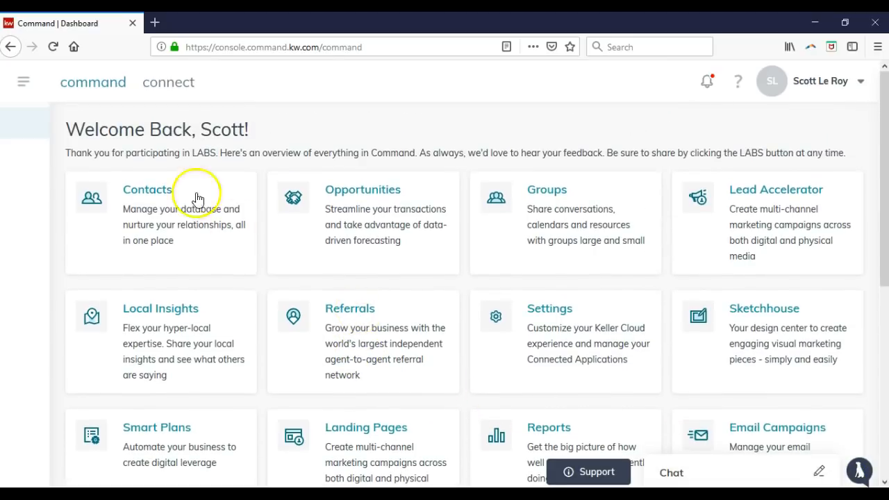
pyautogui.click(167, 86)
pyautogui.click(107, 88)
pyautogui.click(161, 89)
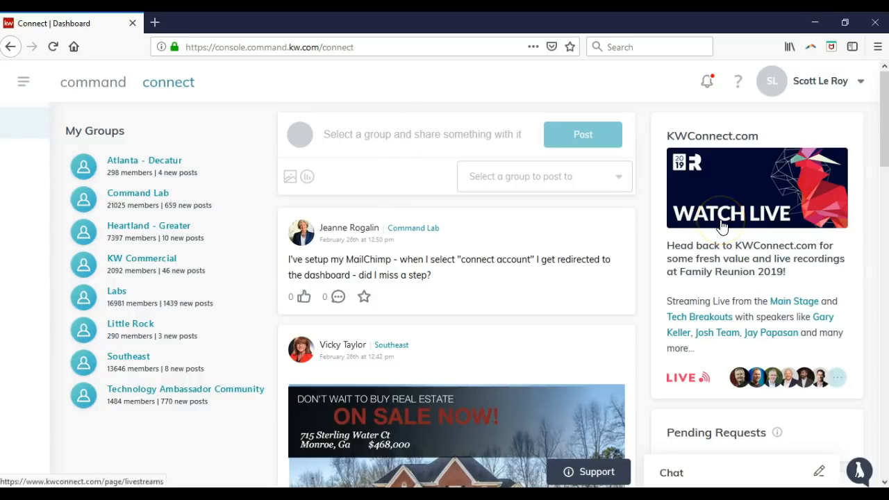
# Review the Connect feed and expand its side navigation with Dashboard, Groups, Calendar and Resources
pyautogui.scroll(-3, 722, 225)
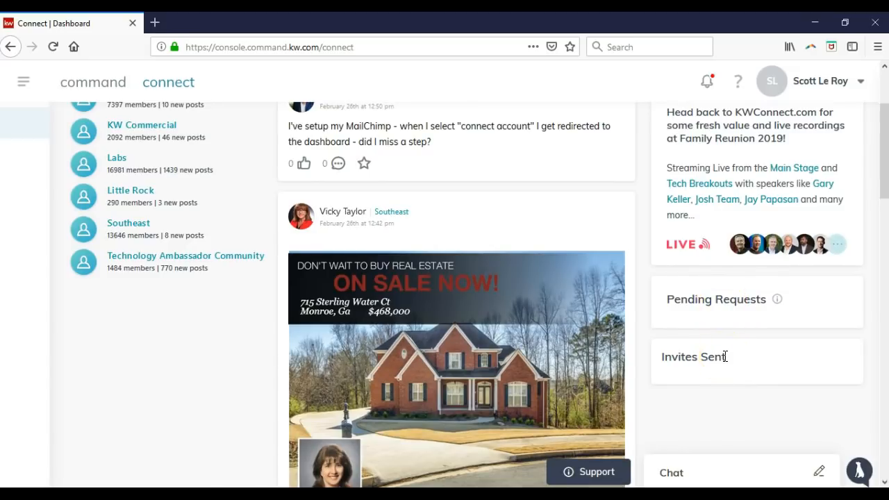
pyautogui.scroll(3, 621, 271)
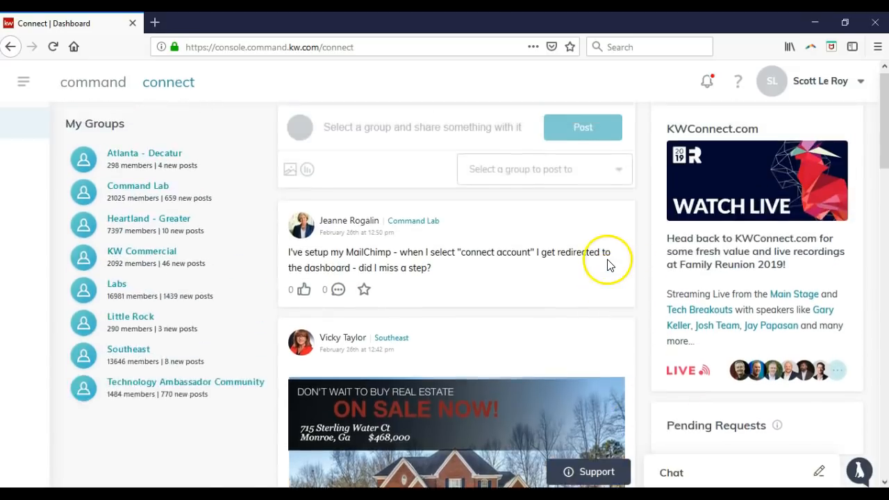
pyautogui.click(24, 85)
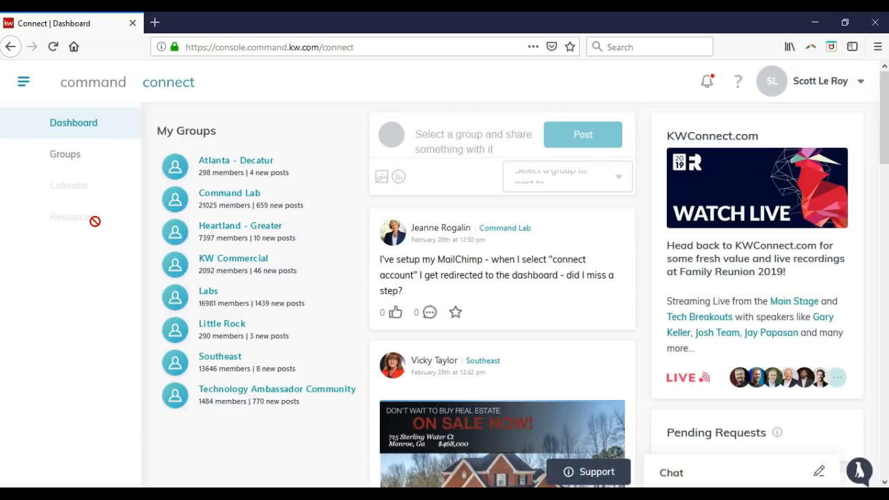
# Return to the Command dashboard and expand its side menu listing Contacts, SmartPlans, Referrals and Opportunities
pyautogui.click(107, 86)
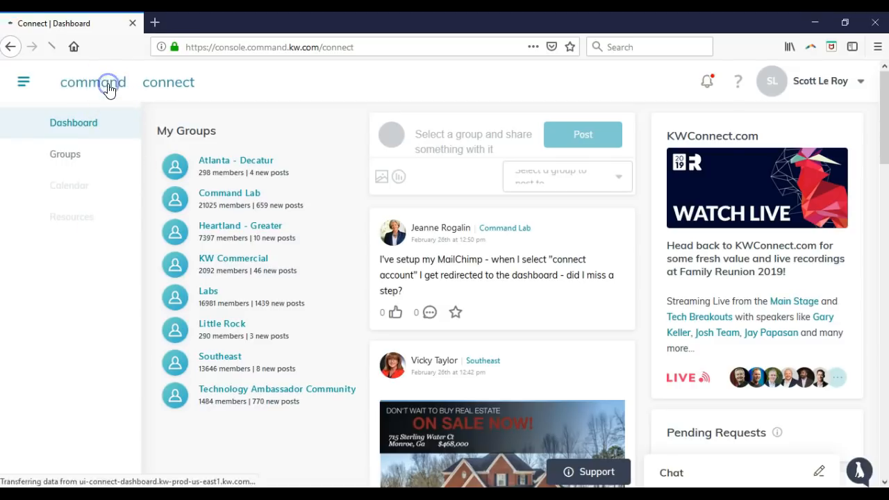
pyautogui.click(24, 84)
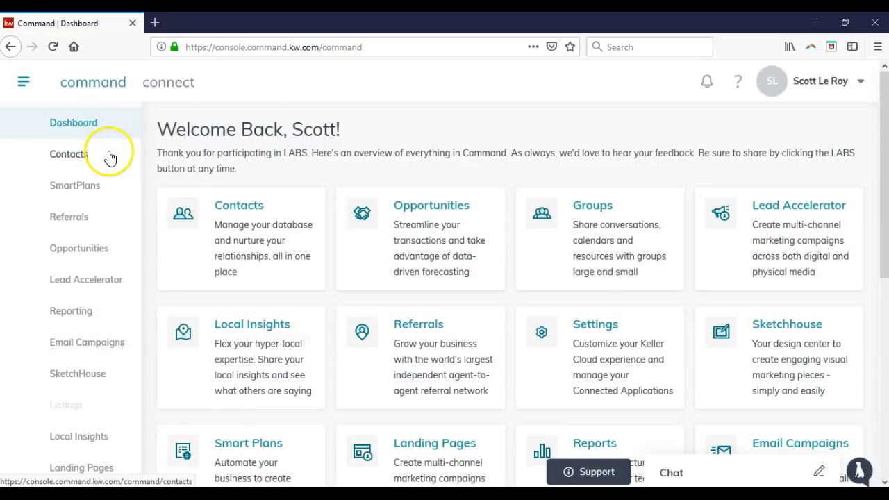
pyautogui.scroll(-2, 106, 155)
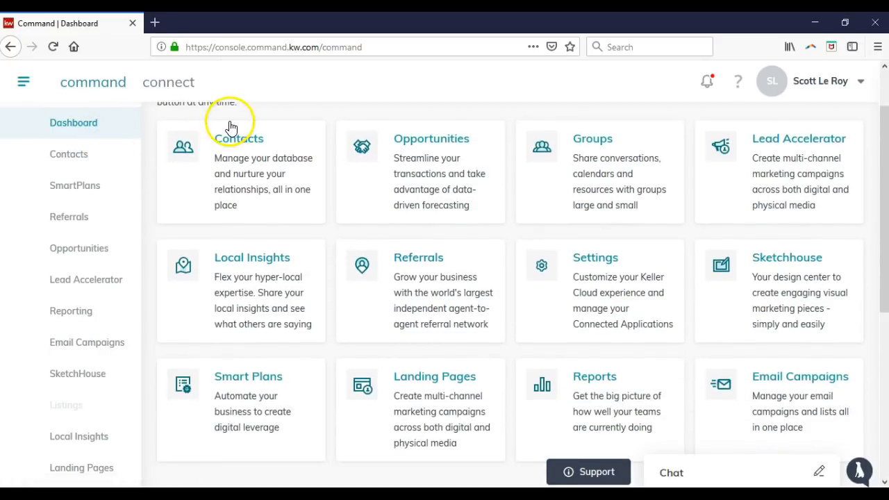
pyautogui.scroll(2, 232, 131)
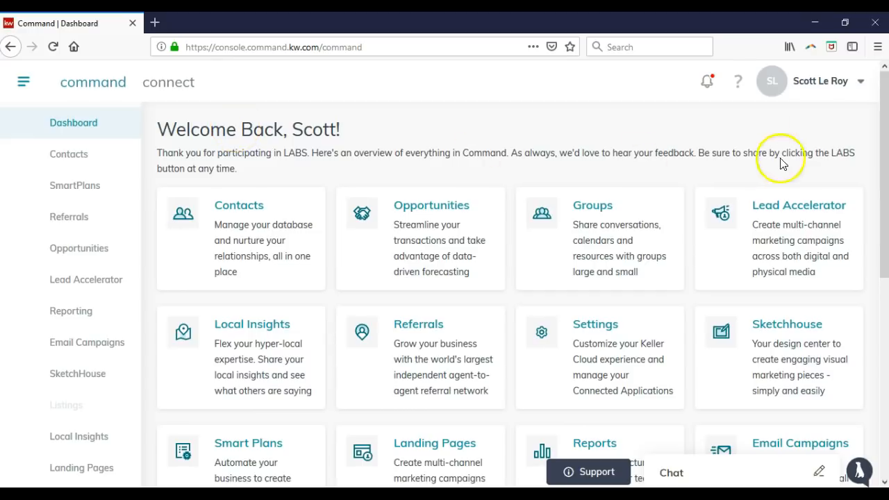
# Open the account dropdown under the user name at top right and choose Settings
pyautogui.click(805, 87)
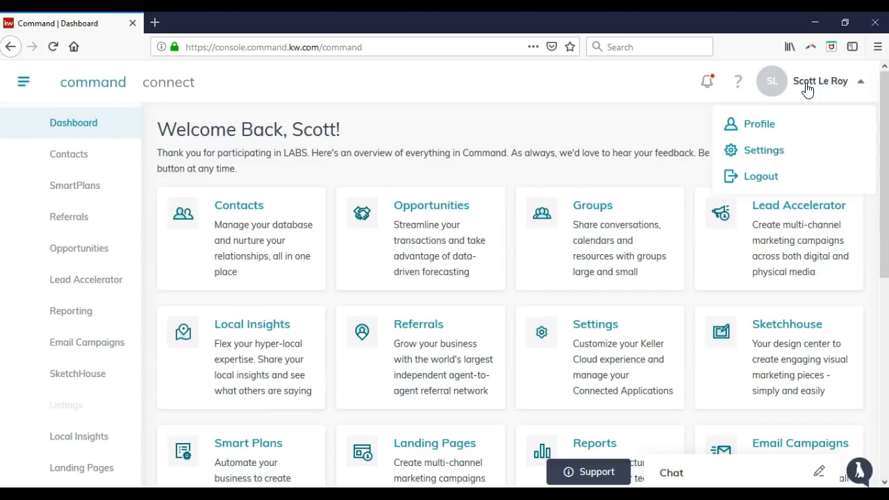
pyautogui.click(789, 158)
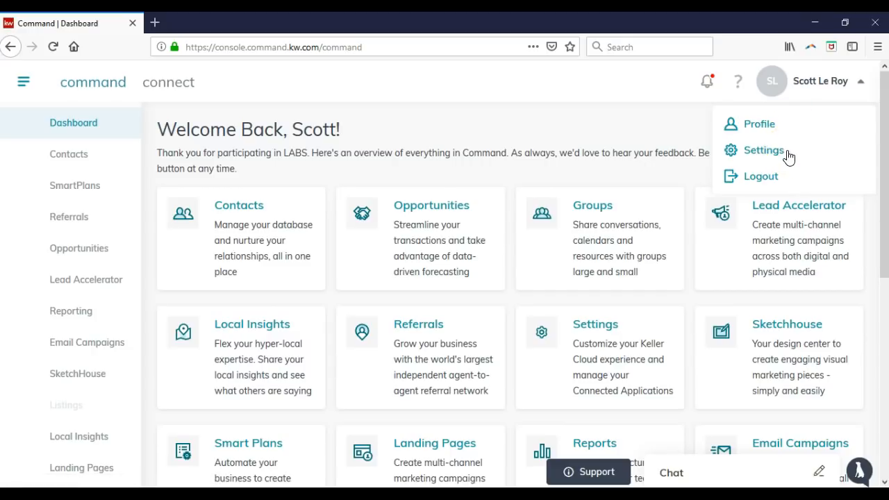
pyautogui.click(788, 158)
# Open Settings and scroll the Applications list from Gmail and MailChimp down to Google Calendar, Twilio and PieSync
pyautogui.click(787, 154)
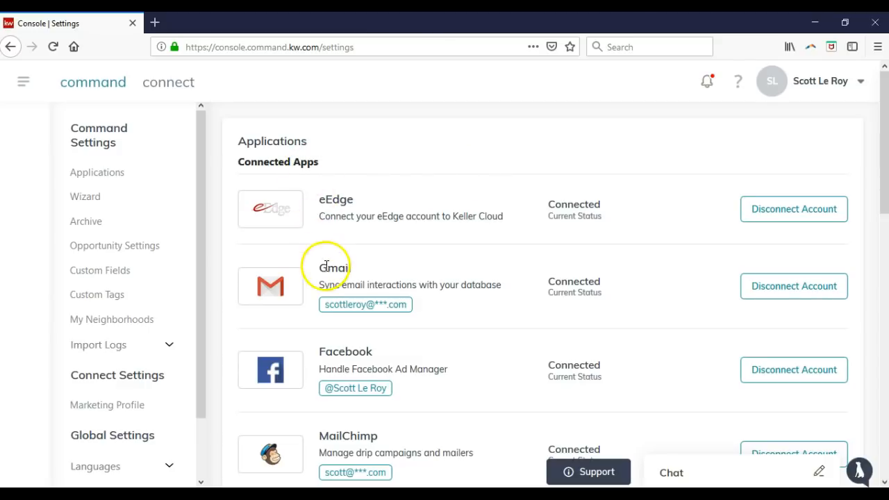
pyautogui.scroll(-2, 322, 285)
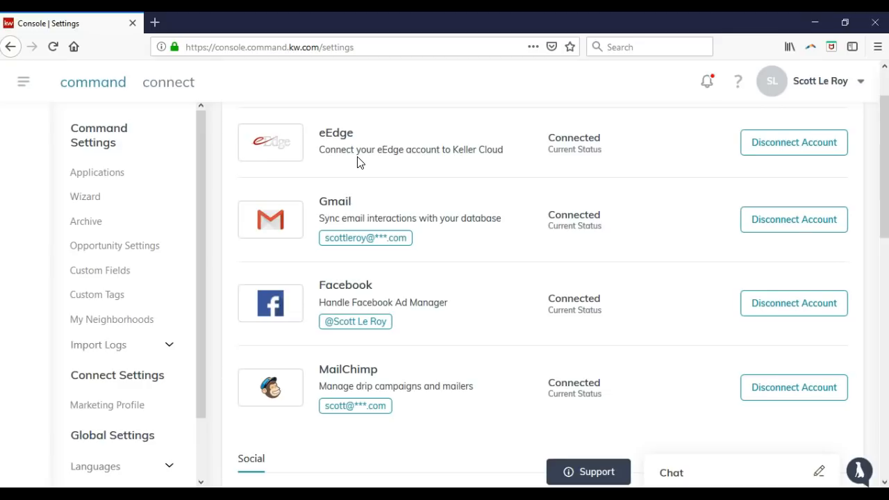
pyautogui.scroll(-5, 365, 167)
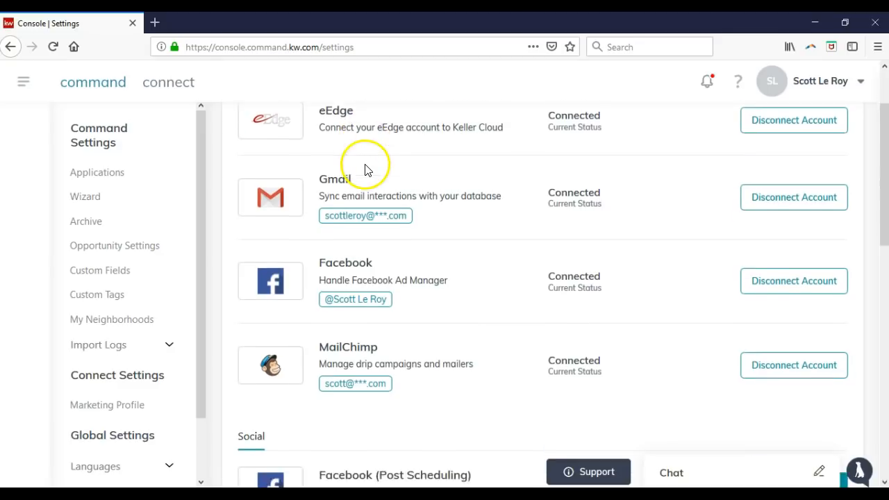
pyautogui.scroll(-2, 415, 238)
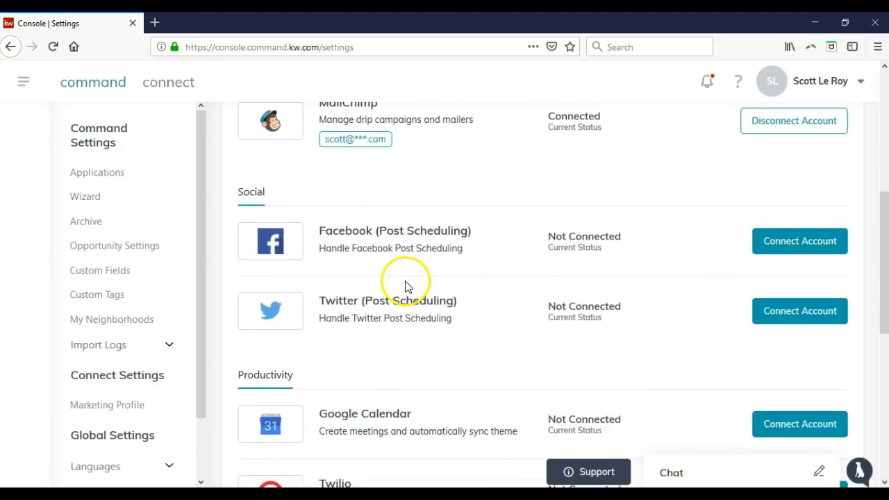
pyautogui.scroll(-2, 387, 377)
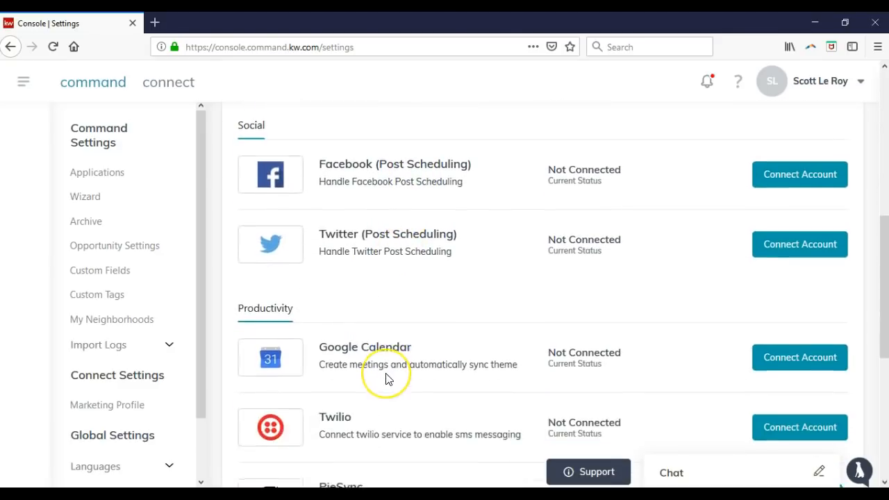
pyautogui.scroll(-8, 387, 377)
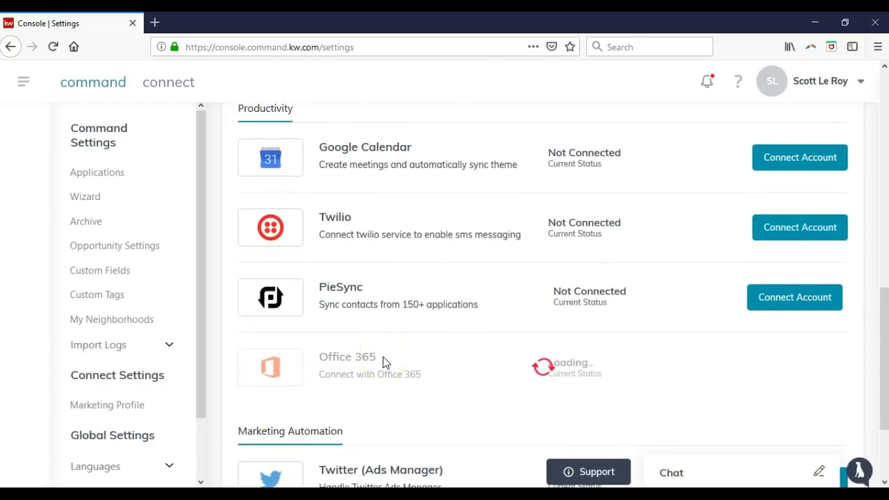
pyautogui.scroll(-1, 385, 363)
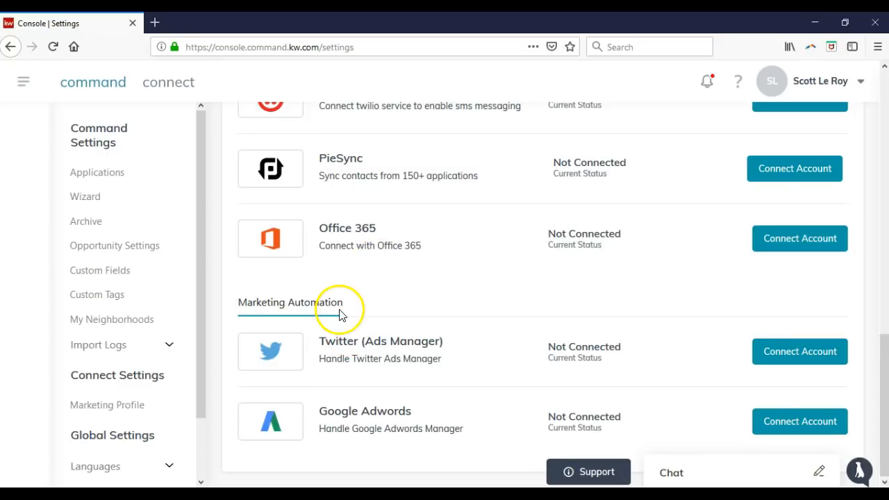
pyautogui.scroll(2, 339, 312)
pyautogui.scroll(4, 340, 314)
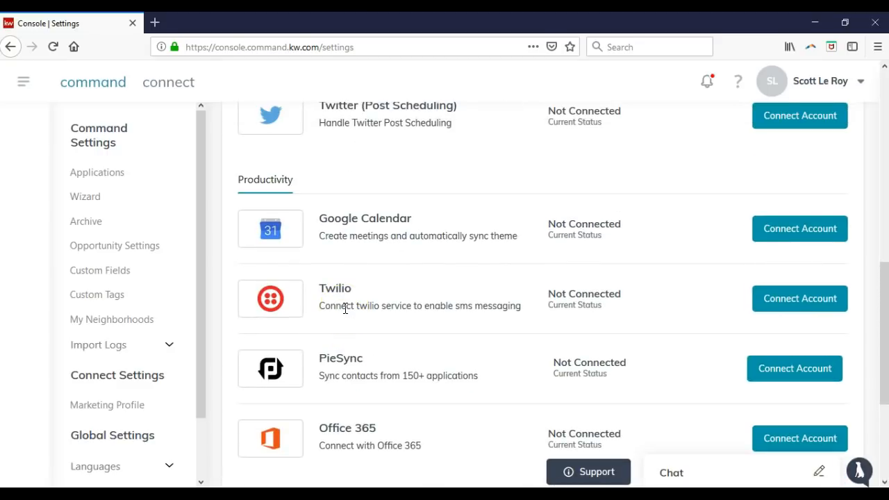
pyautogui.scroll(2, 609, 268)
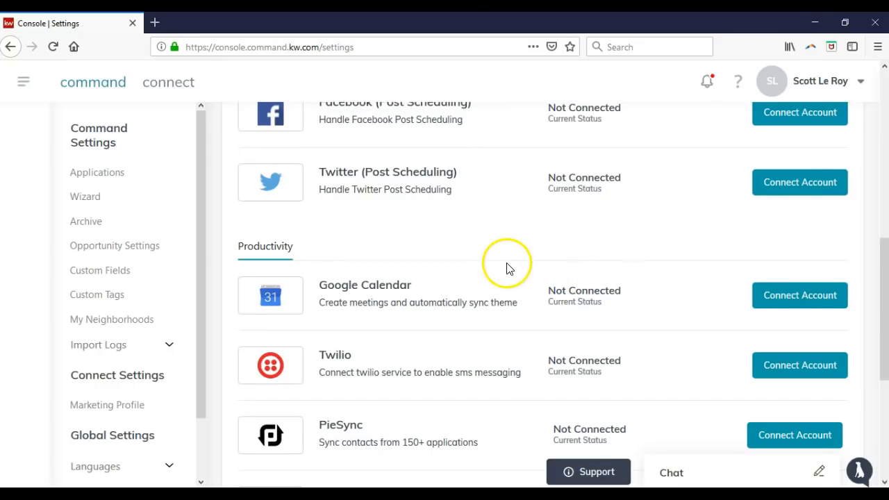
# Start the Google Calendar connection, clearing the chat notification and retrying Connect Account
pyautogui.click(807, 305)
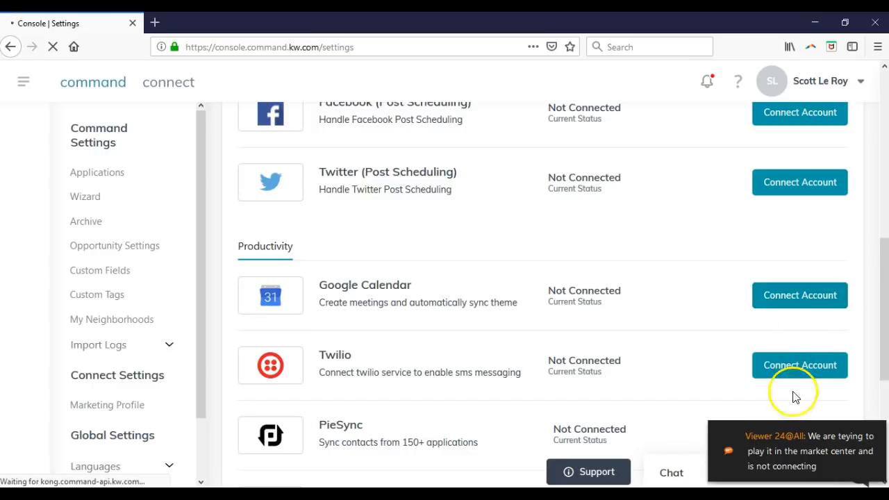
pyautogui.click(761, 429)
pyautogui.click(671, 384)
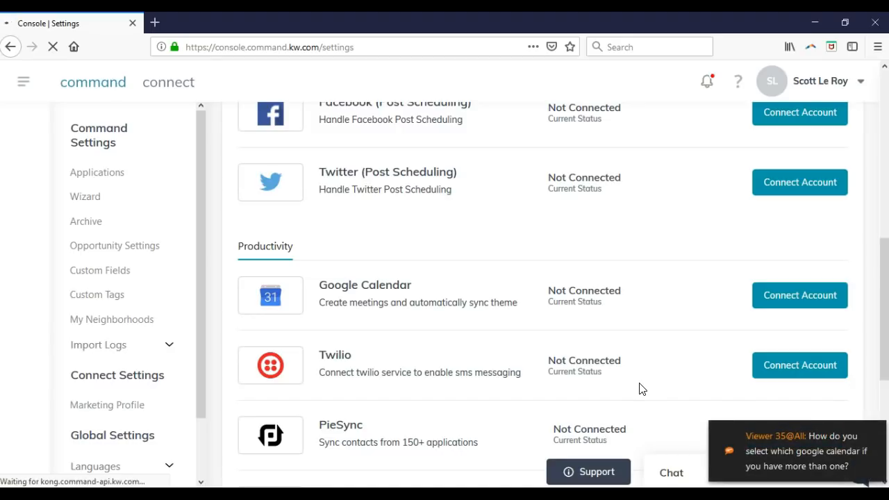
pyautogui.click(776, 300)
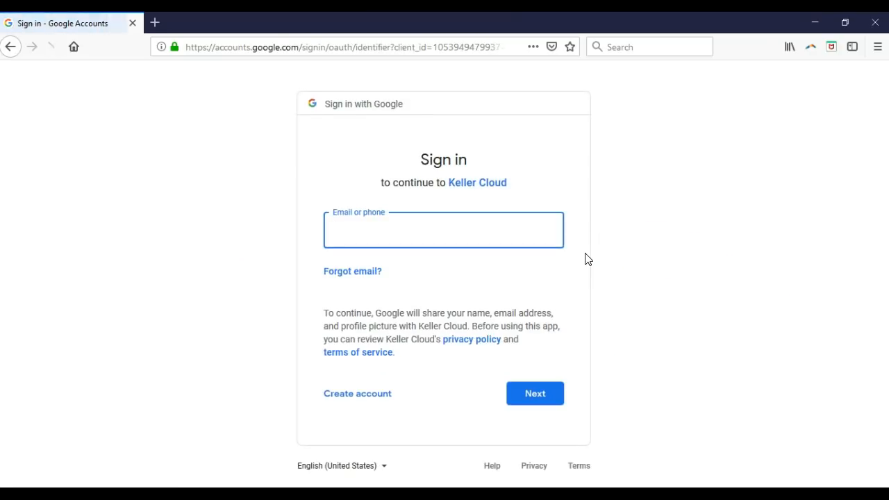
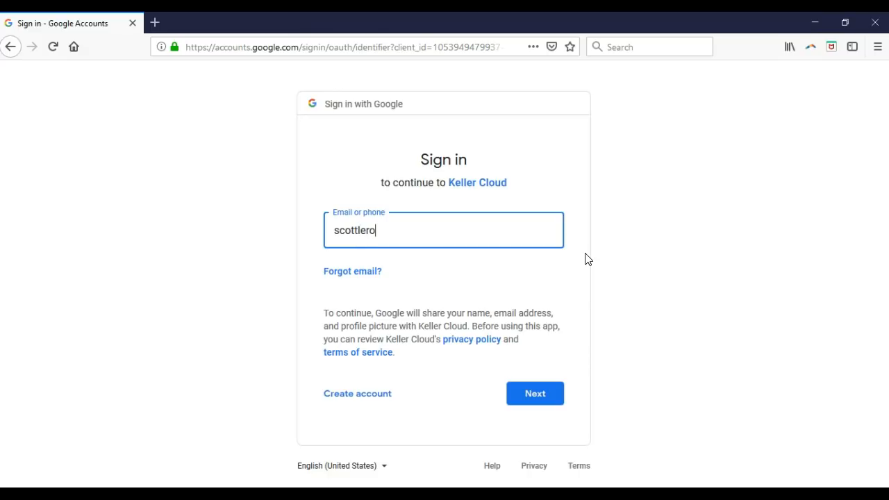
# Sign in to Google with the account email and password to authorize Keller Cloud
pyautogui.press('Return')
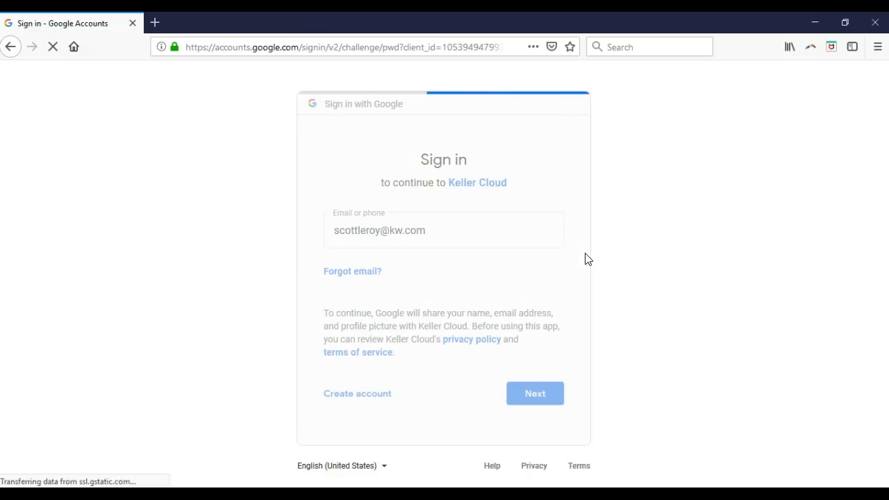
pyautogui.write('●●●●●●●●●')
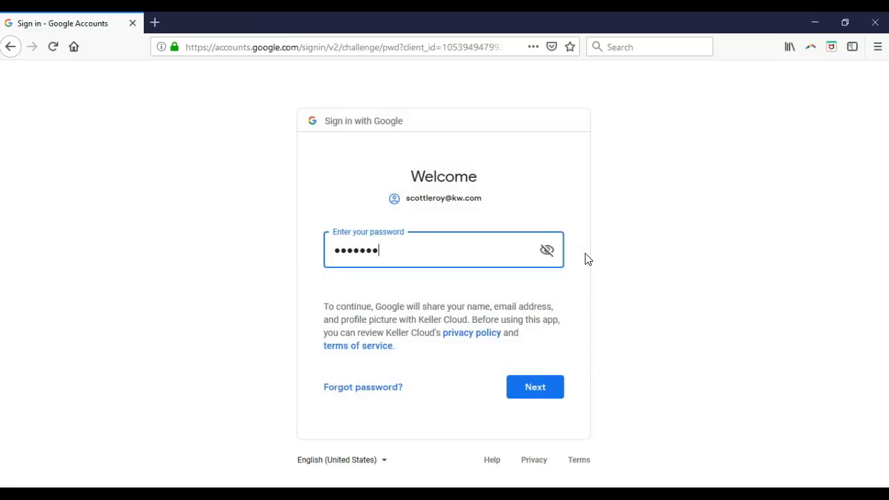
pyautogui.write('●●')
pyautogui.press('Return')
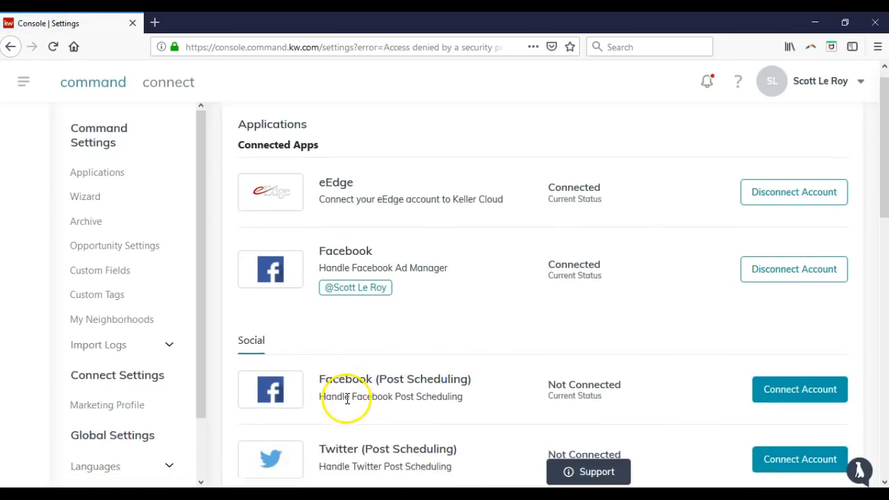
# Attempt to disconnect Facebook Ad Manager, which returns an ad-network-not-connected error
pyautogui.scroll(-2, 347, 396)
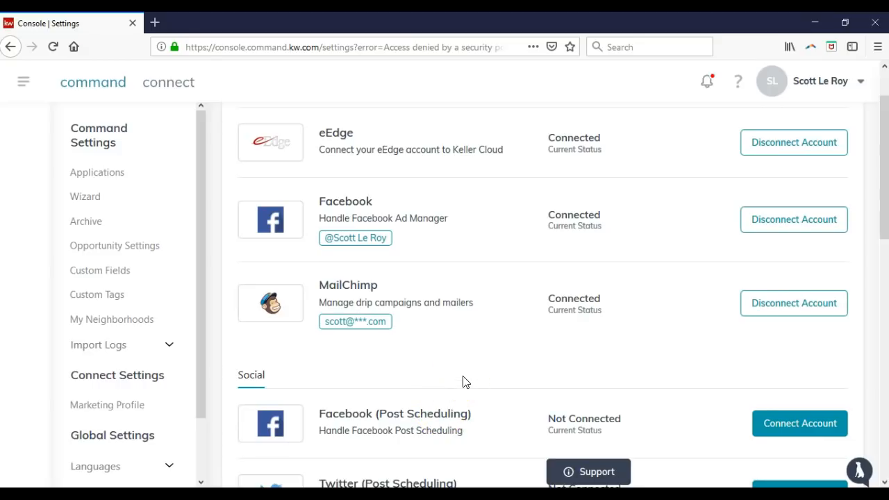
pyautogui.scroll(2, 463, 377)
pyautogui.scroll(-3, 463, 377)
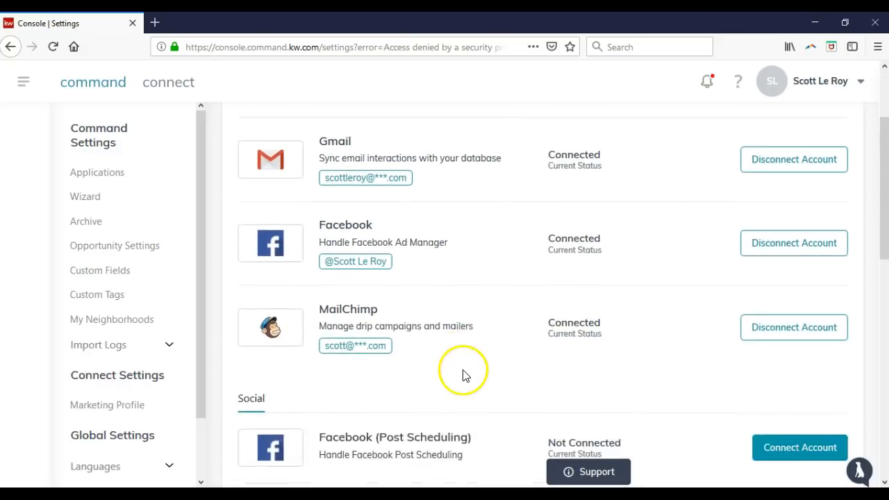
pyautogui.scroll(-6, 462, 368)
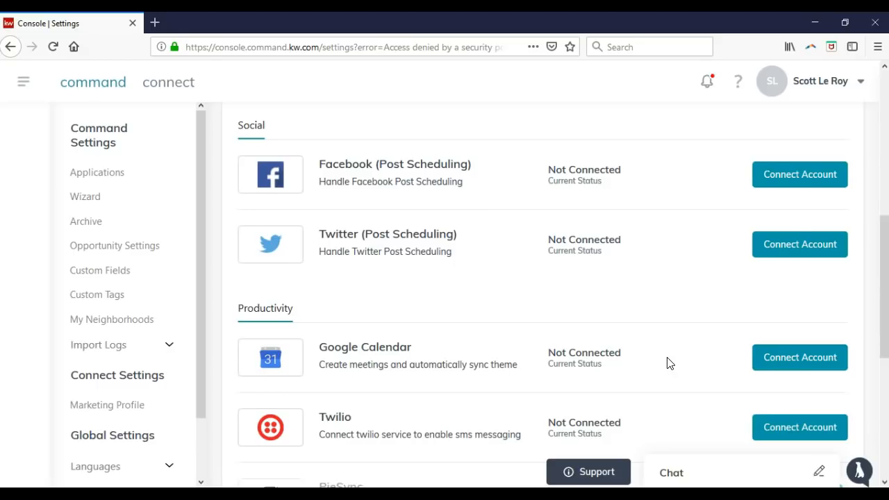
pyautogui.scroll(2, 694, 375)
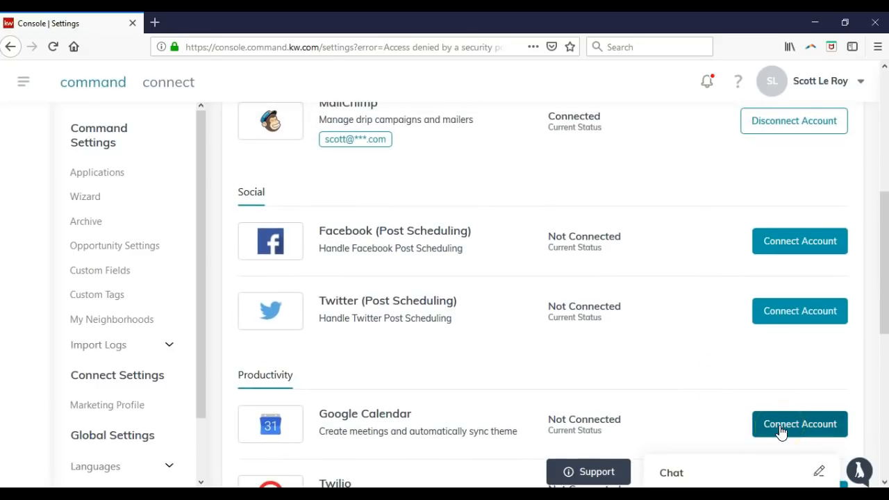
pyautogui.scroll(4, 636, 371)
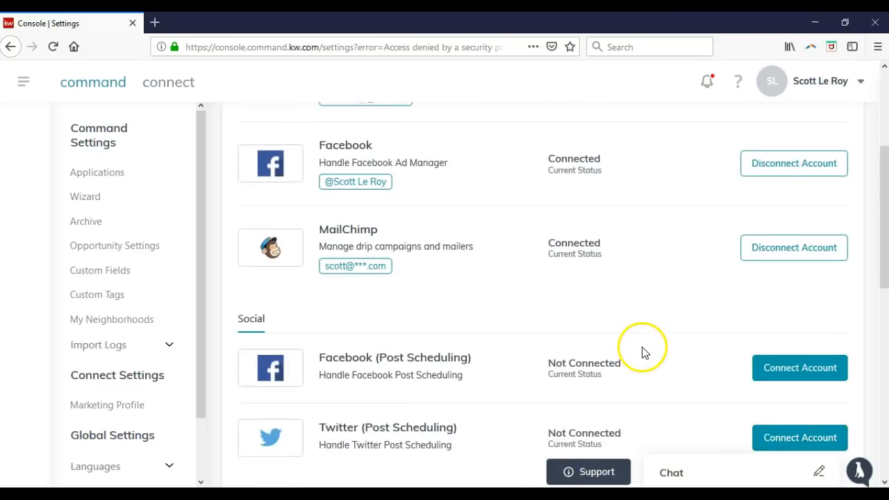
pyautogui.click(786, 179)
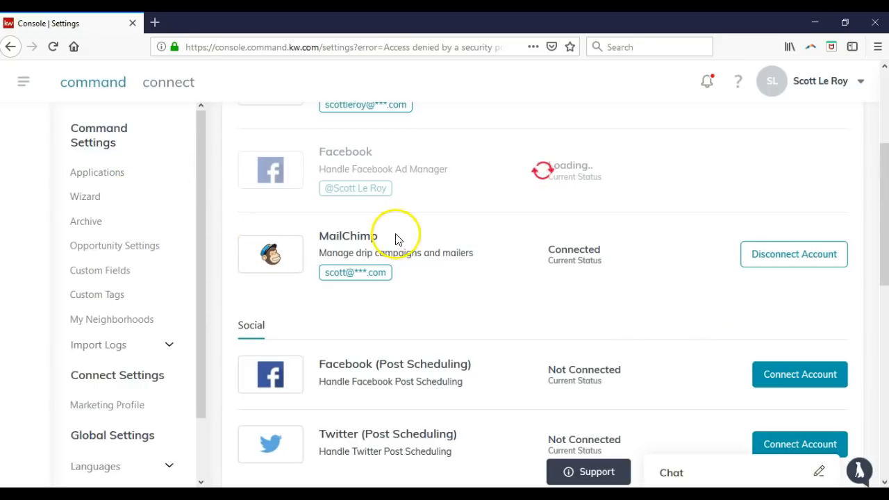
pyautogui.scroll(2, 396, 239)
pyautogui.scroll(2, 397, 264)
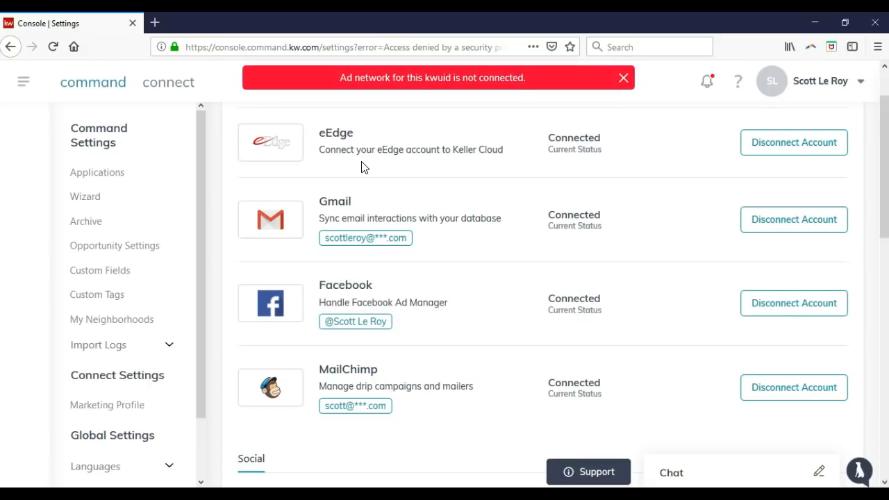
# Dismiss the ad network error banner and open the settings Wizard, which fails with getaddrinfo ENOTFOUND
pyautogui.click(620, 81)
pyautogui.click(503, 178)
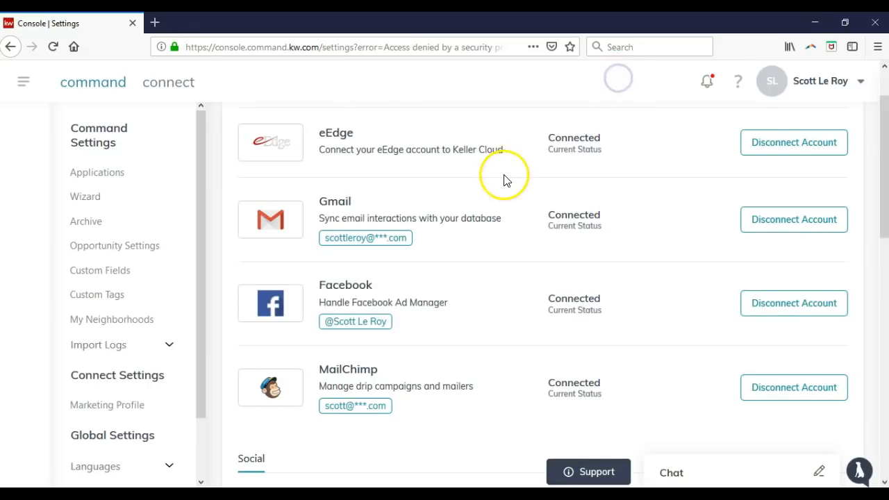
pyautogui.scroll(-4, 505, 182)
pyautogui.scroll(-1, 502, 182)
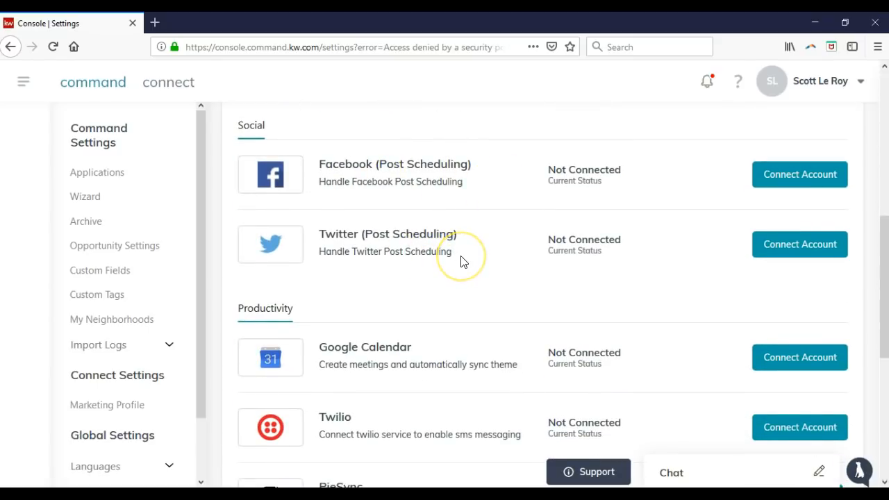
pyautogui.scroll(-3, 460, 260)
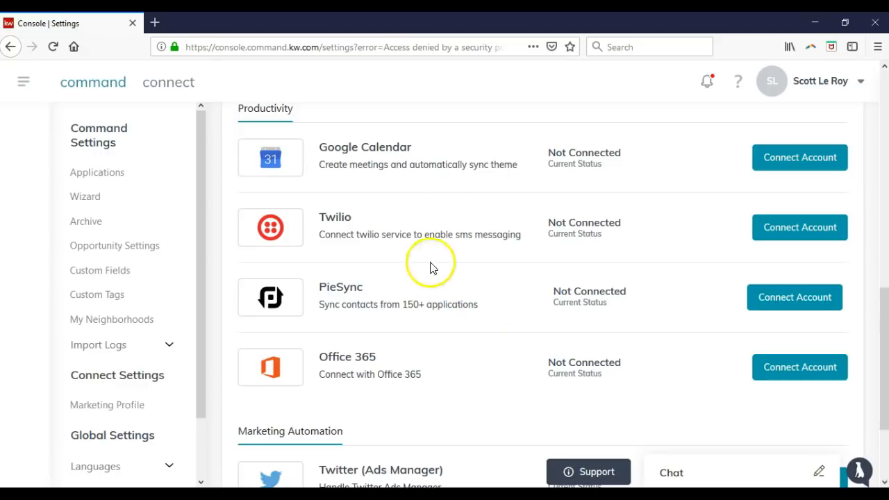
pyautogui.click(111, 199)
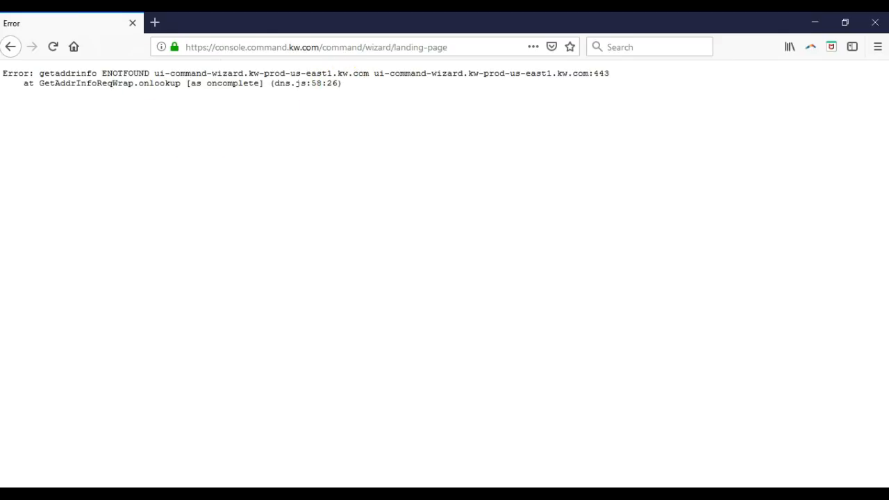
# Go back from the Wizard error to the Applications settings page
pyautogui.click(9, 46)
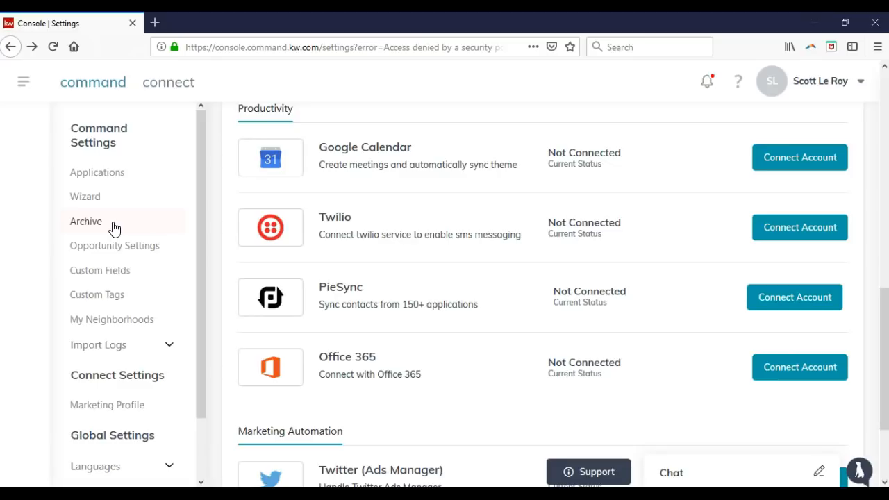
# Open My Neighborhoods to view saved neighborhoods like Colonialtown South and Callahan
pyautogui.click(119, 247)
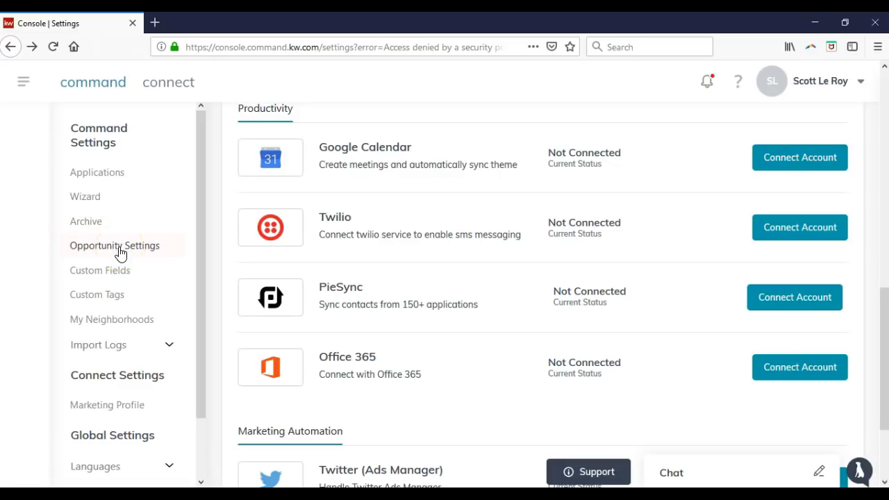
pyautogui.click(132, 273)
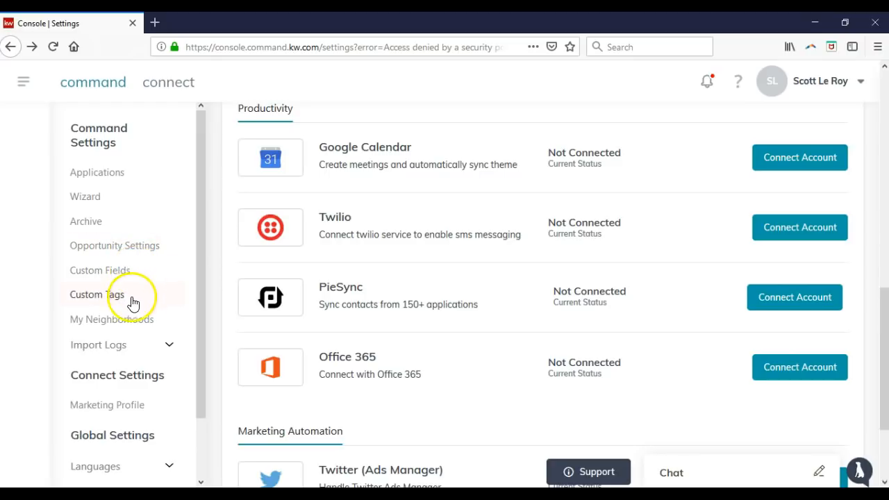
pyautogui.click(133, 324)
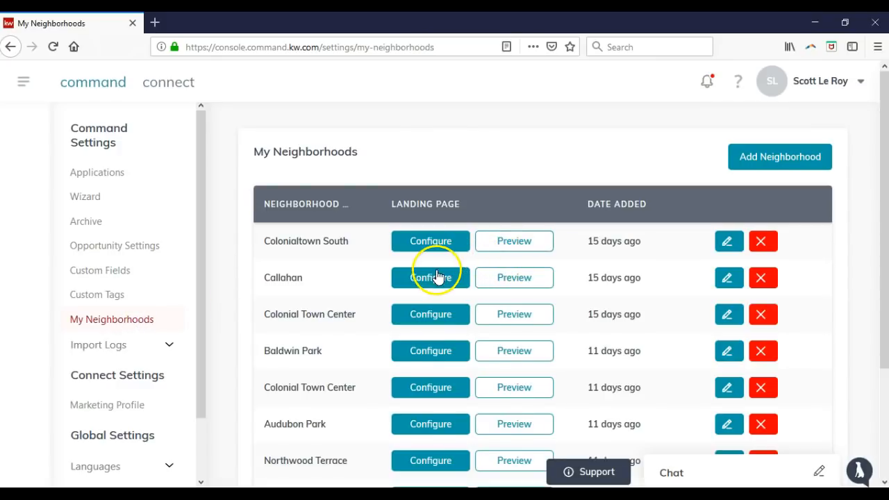
# Expand Import Logs and open the Marketing Profile page with photo and team logo
pyautogui.scroll(-2, 436, 277)
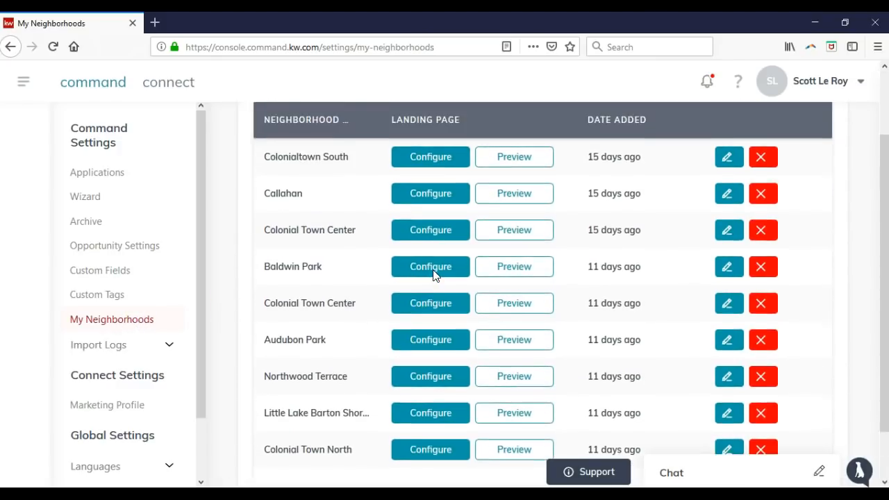
pyautogui.scroll(2, 432, 273)
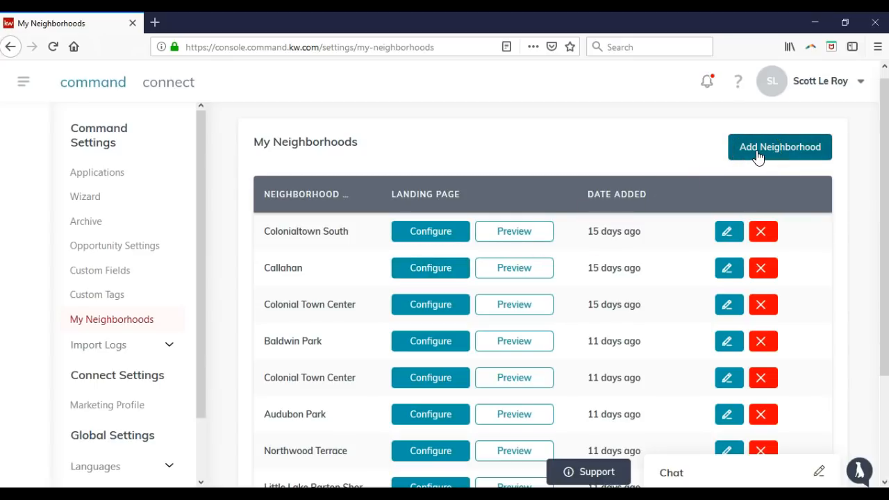
pyautogui.click(133, 346)
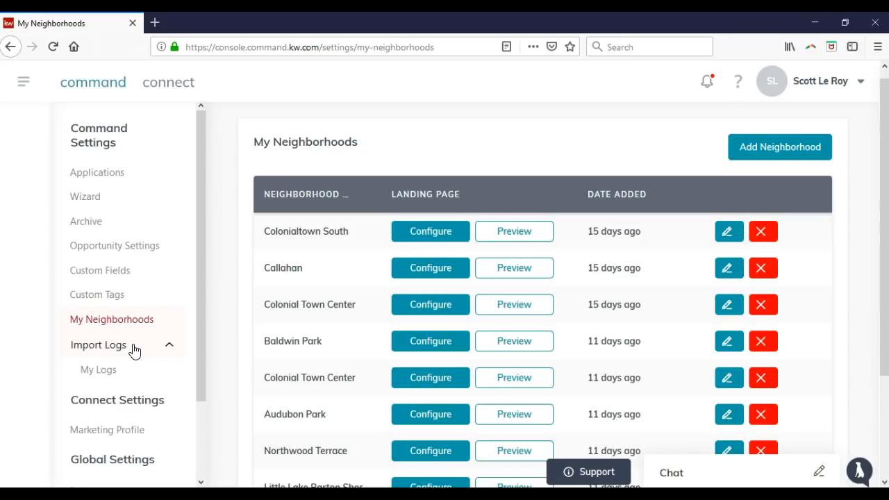
pyautogui.scroll(-3, 133, 352)
pyautogui.click(147, 347)
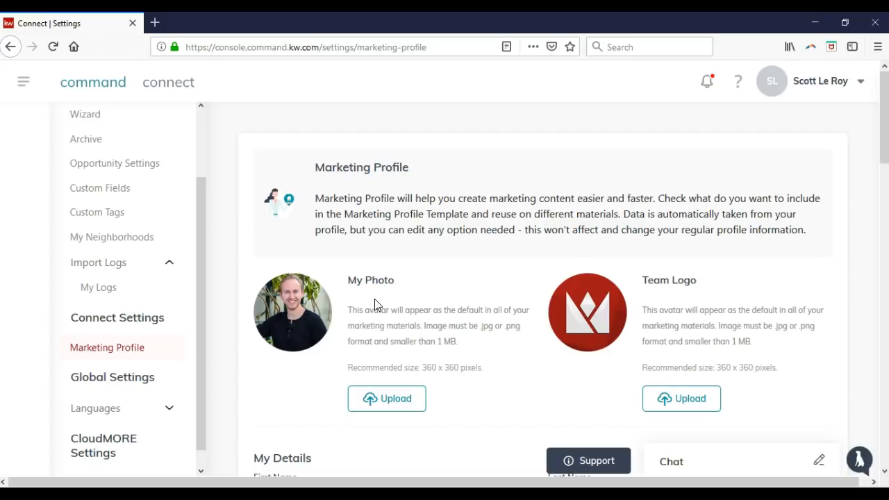
# Expand Languages and open Display Settings to choose the preferred regional language
pyautogui.scroll(-3, 374, 304)
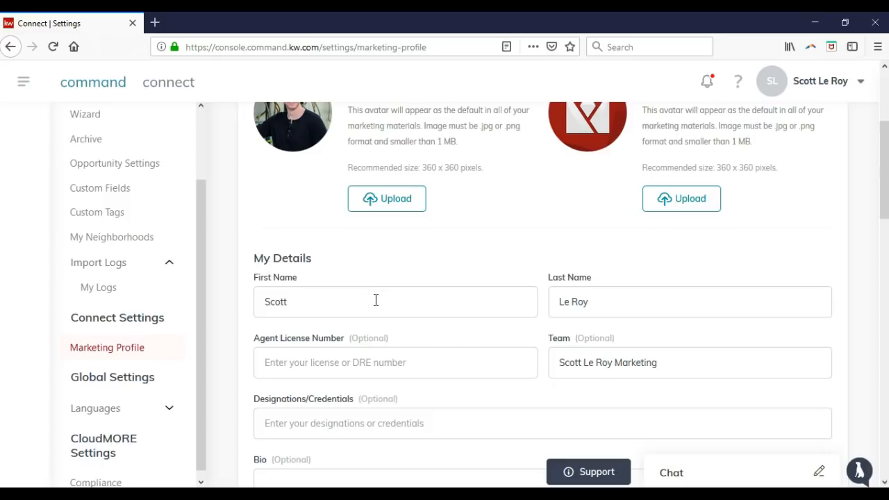
pyautogui.scroll(1, 420, 263)
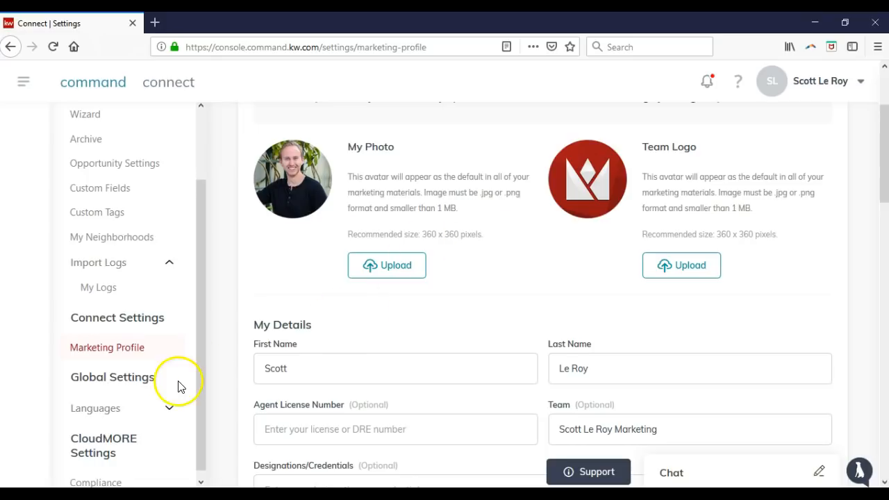
pyautogui.scroll(-1, 161, 346)
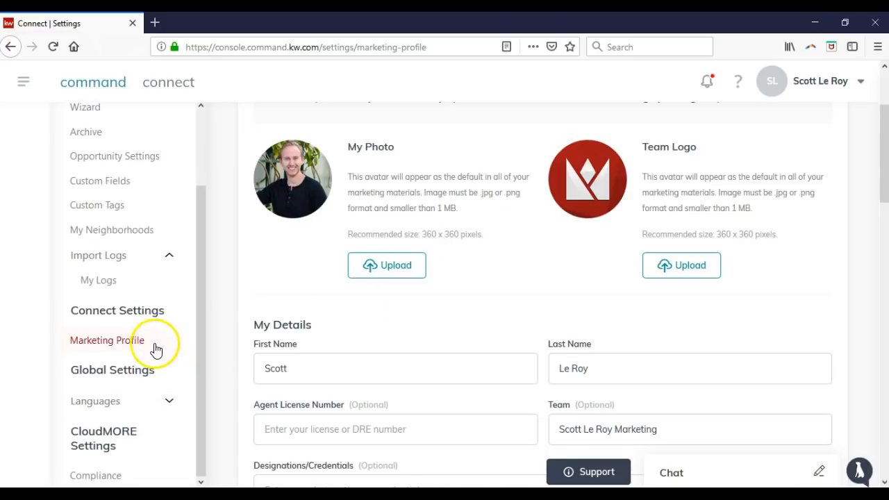
pyautogui.click(137, 403)
pyautogui.scroll(-2, 142, 392)
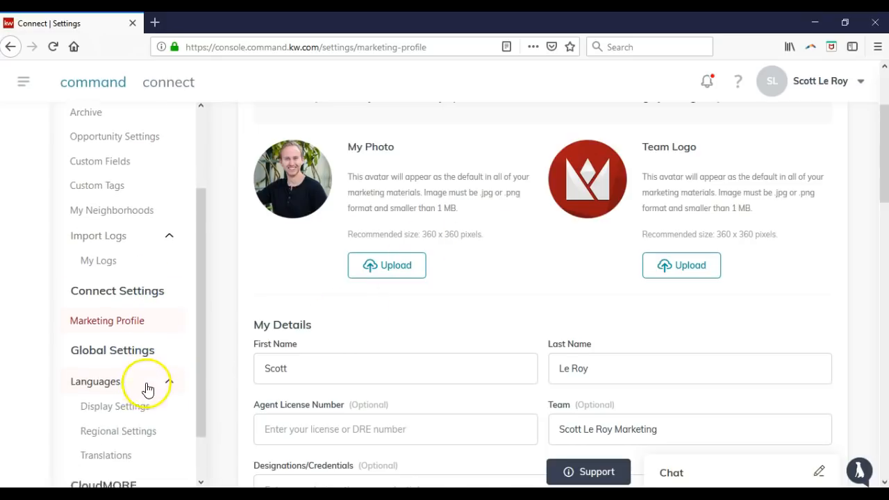
pyautogui.click(132, 357)
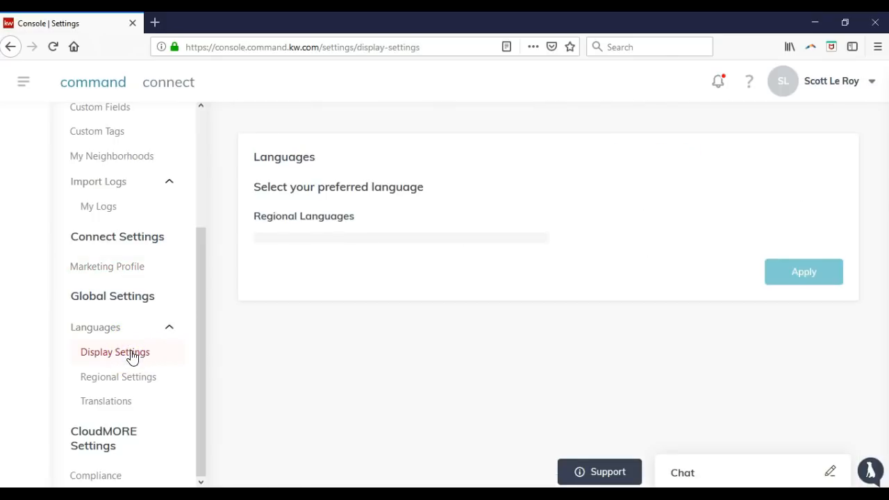
# Check Languages Regional Settings (English default), then return to Marketing Profile
pyautogui.click(128, 361)
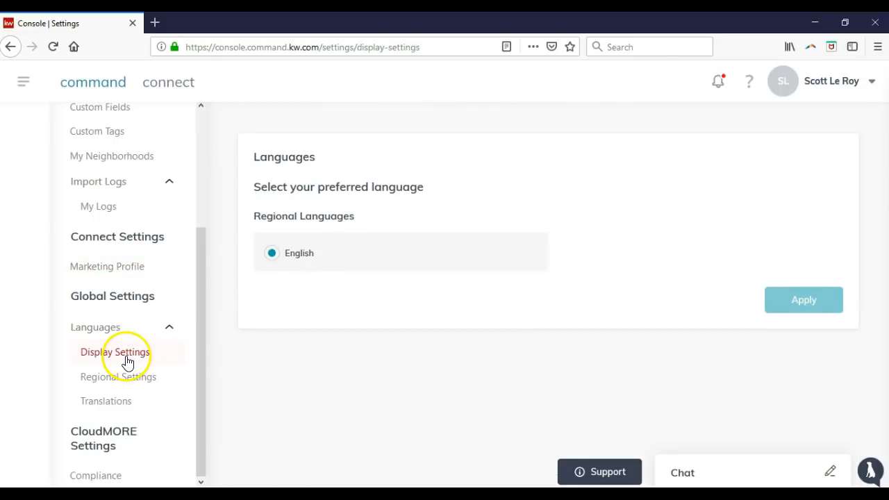
pyautogui.click(126, 380)
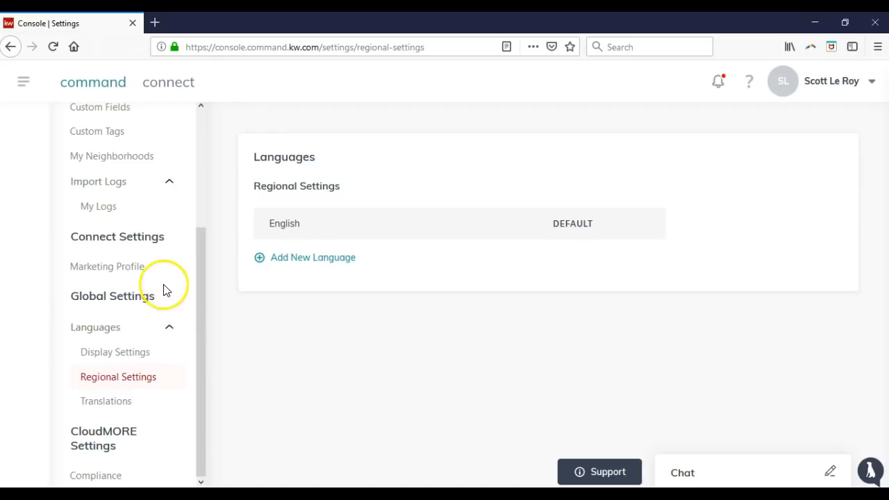
pyautogui.click(139, 267)
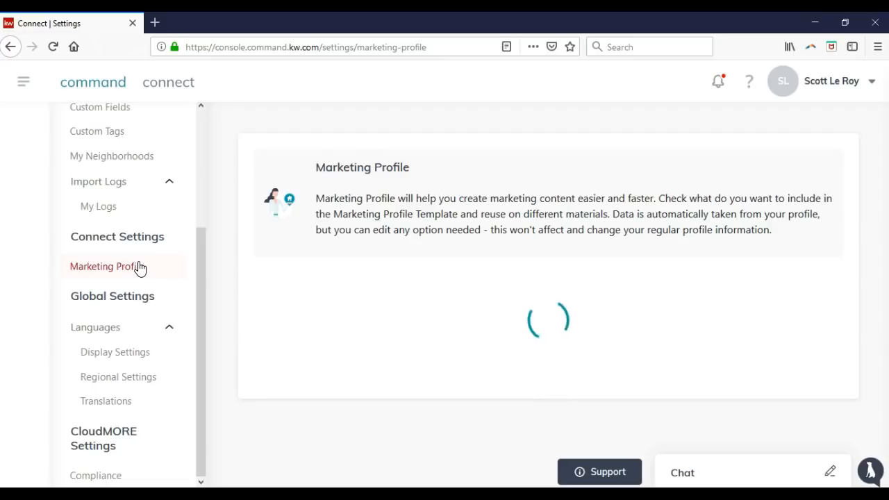
# Open the Archive page listing 257 archived contacts with Restore options
pyautogui.scroll(2, 138, 268)
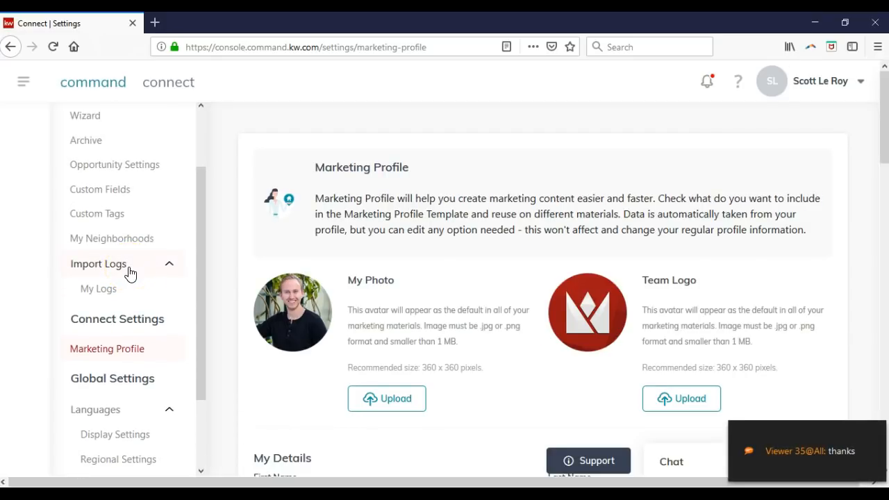
pyautogui.scroll(2, 130, 273)
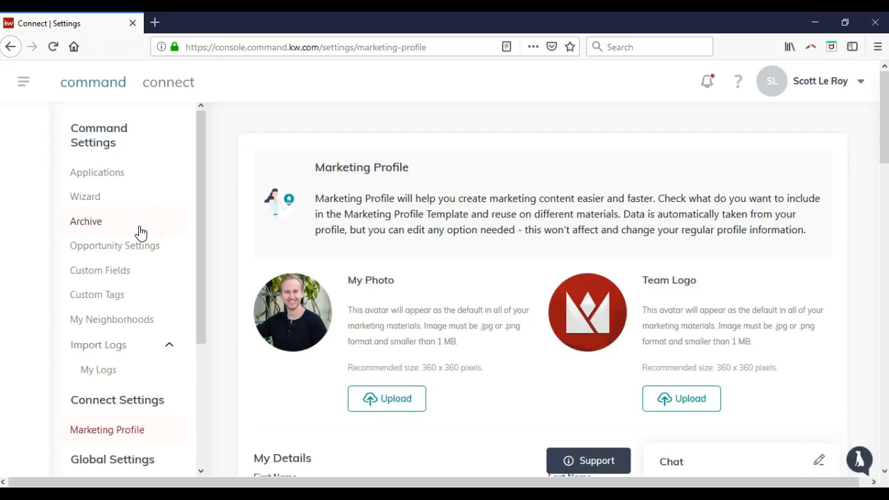
pyautogui.click(141, 231)
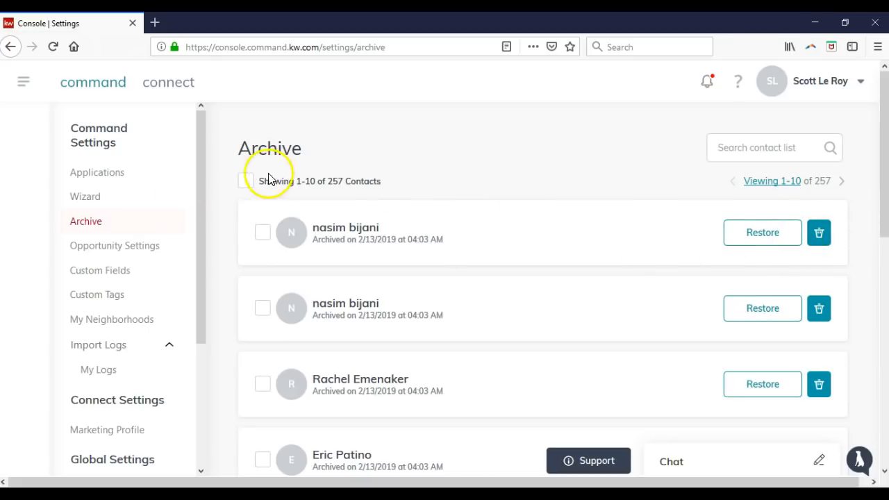
# Show 100 archived contacts per page, select them all and permanently delete them
pyautogui.click(245, 181)
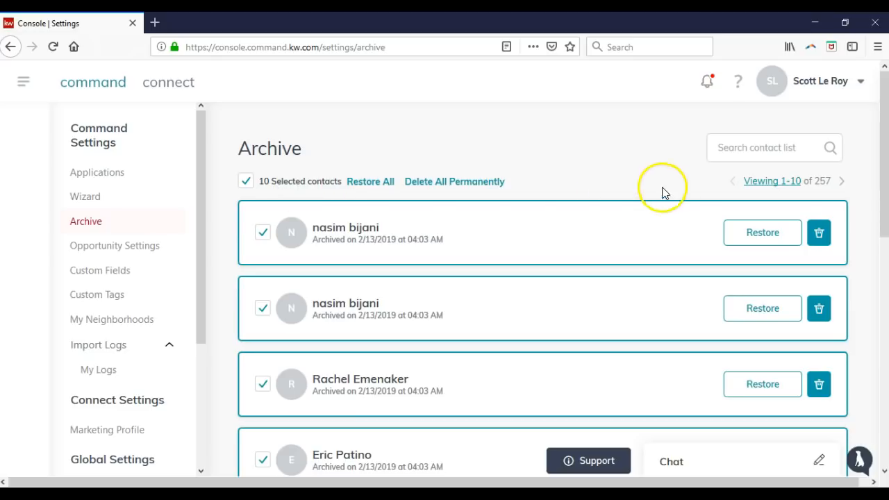
pyautogui.click(786, 187)
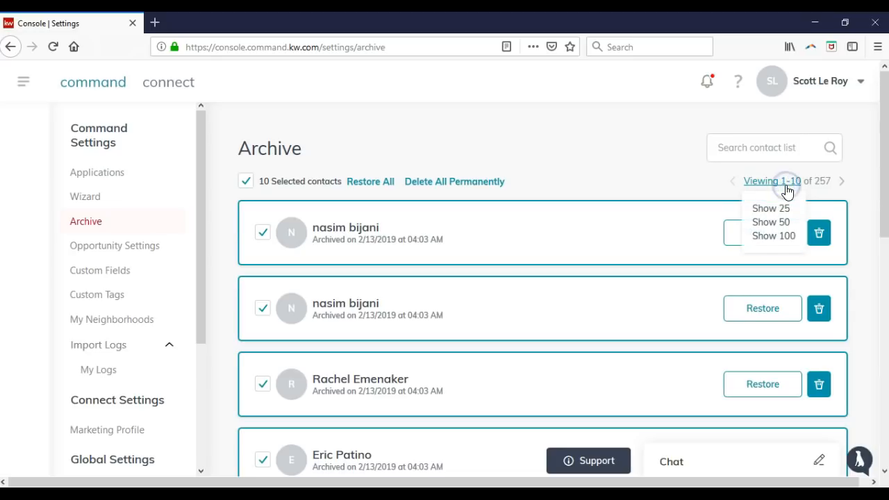
pyautogui.click(792, 239)
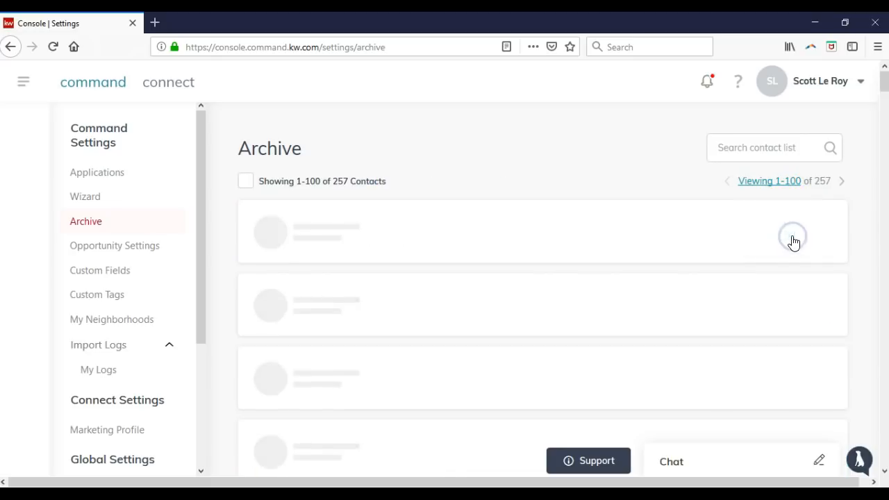
pyautogui.click(245, 180)
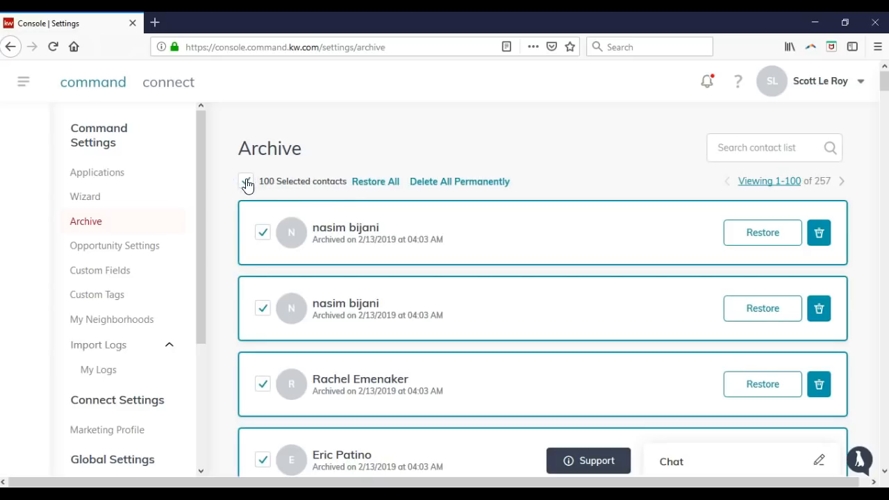
pyautogui.click(420, 185)
pyautogui.click(324, 302)
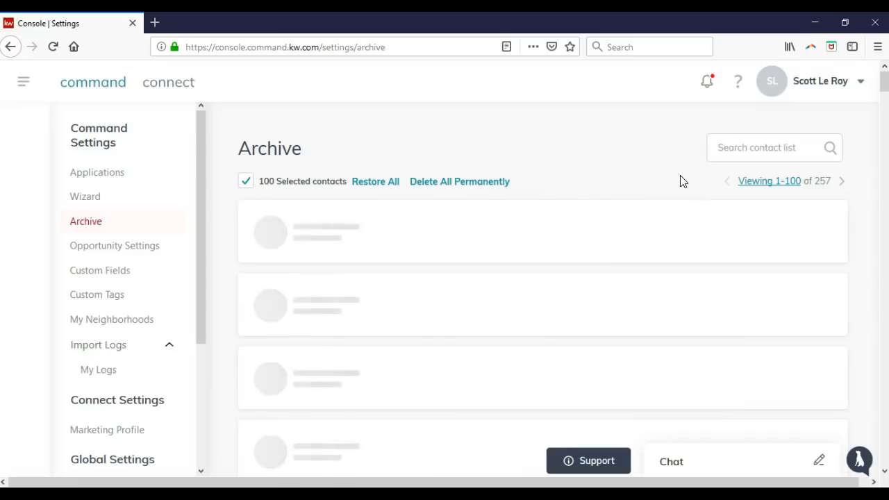
# Check the account options, then open the main navigation panel
pyautogui.click(801, 89)
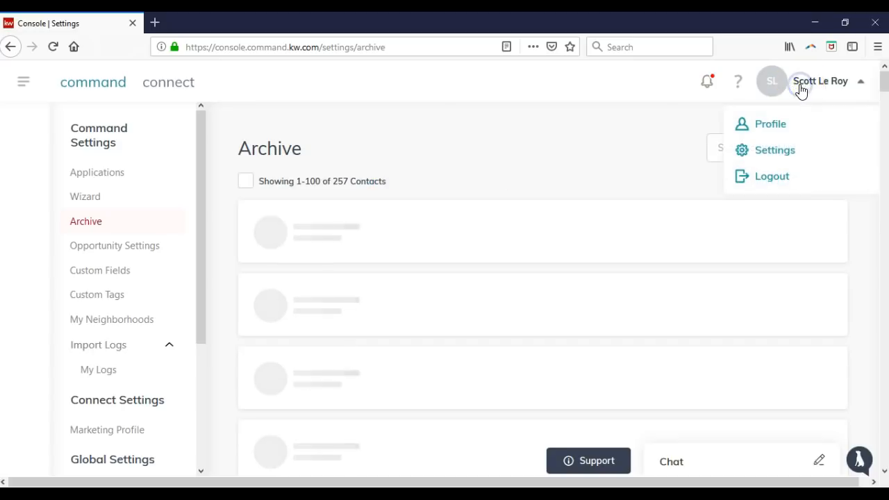
pyautogui.click(622, 123)
pyautogui.click(23, 81)
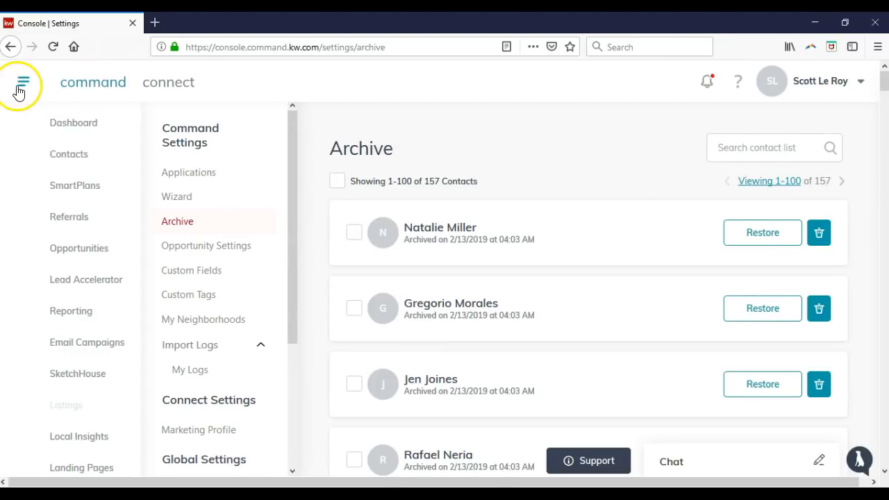
# Go to the Contacts list and start an import of contacts from a file
pyautogui.click(82, 156)
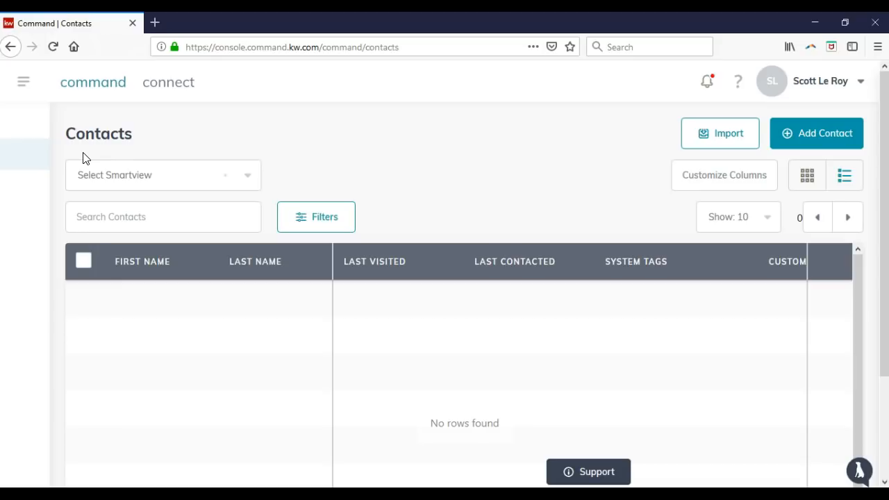
pyautogui.click(711, 144)
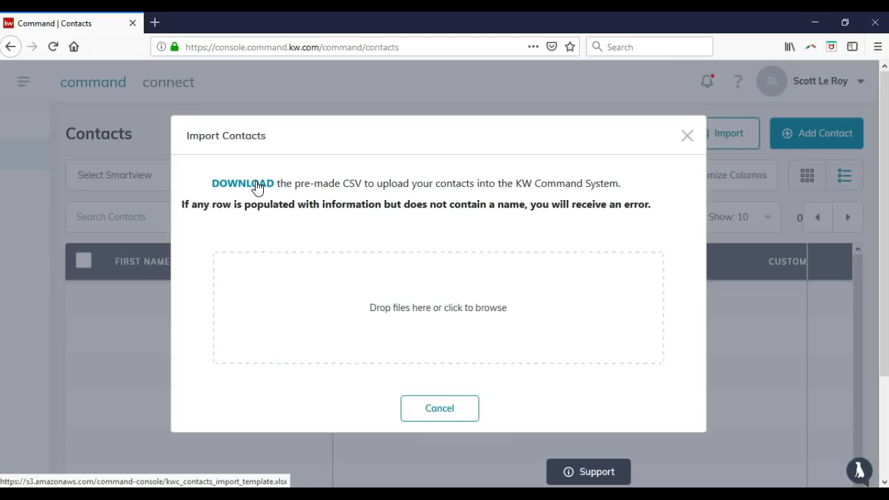
pyautogui.click(259, 187)
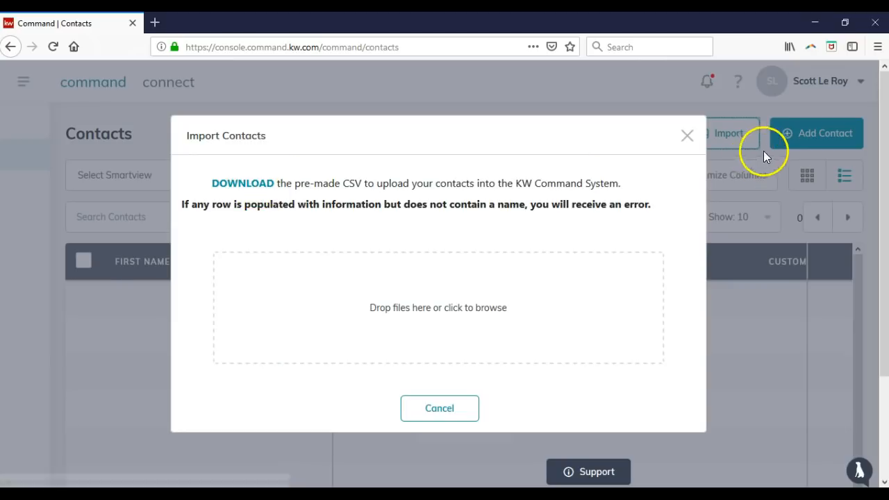
pyautogui.click(686, 136)
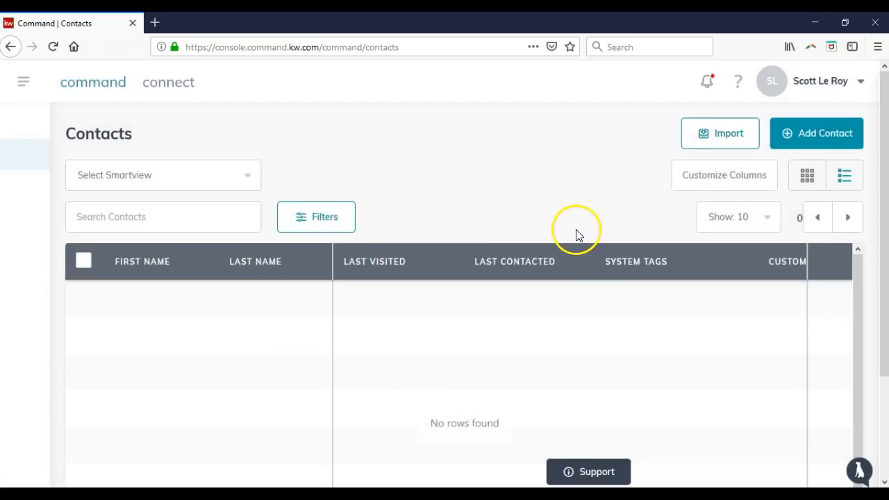
# Start a new contact and enter the contact's full name and e-mail address
pyautogui.click(840, 144)
pyautogui.click(423, 222)
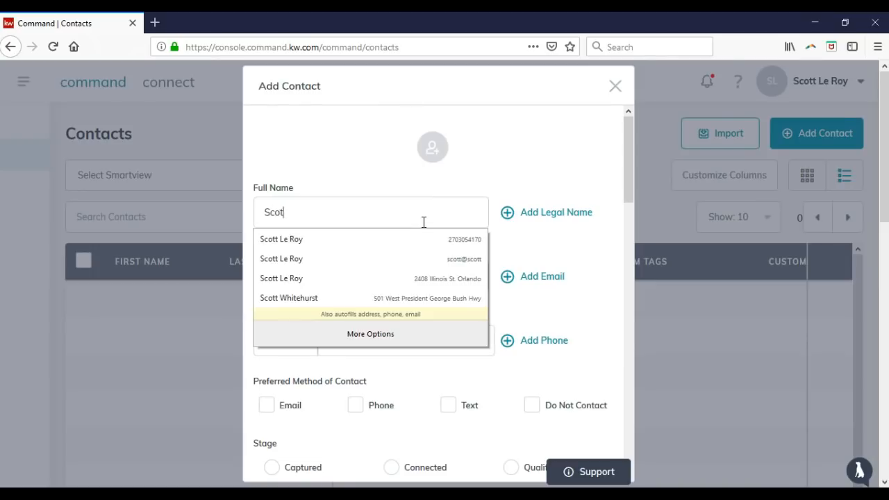
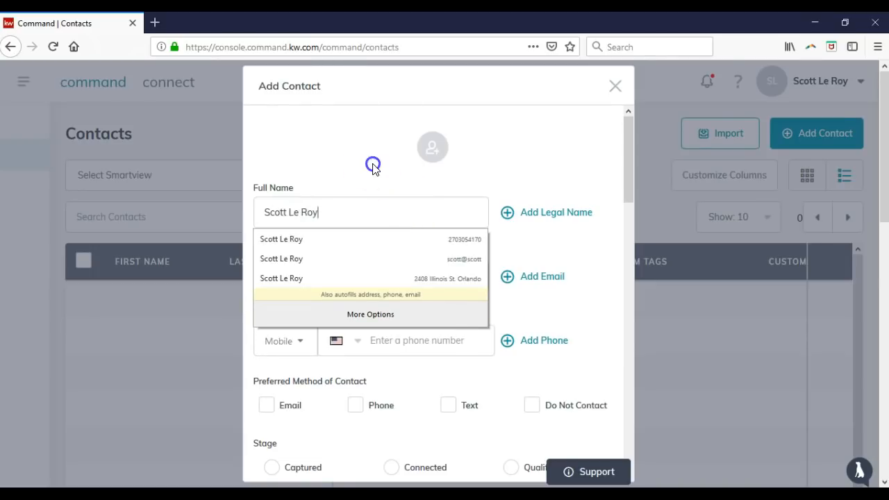
pyautogui.click(393, 234)
pyautogui.click(385, 269)
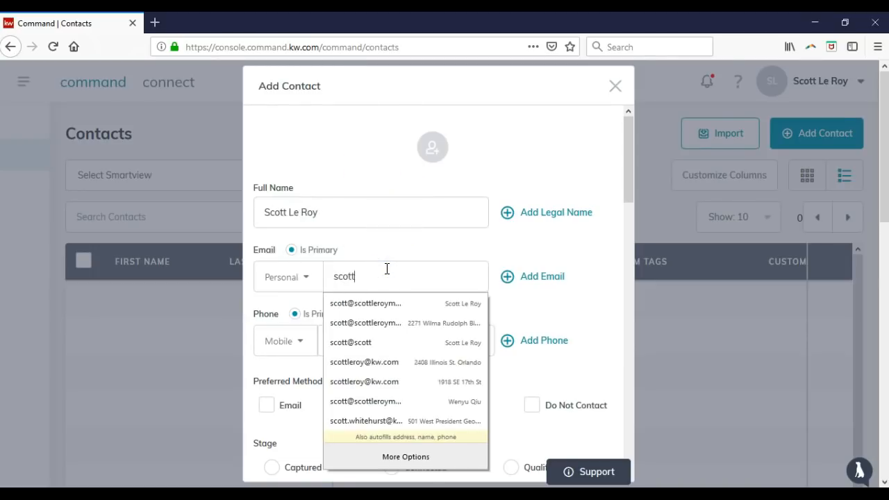
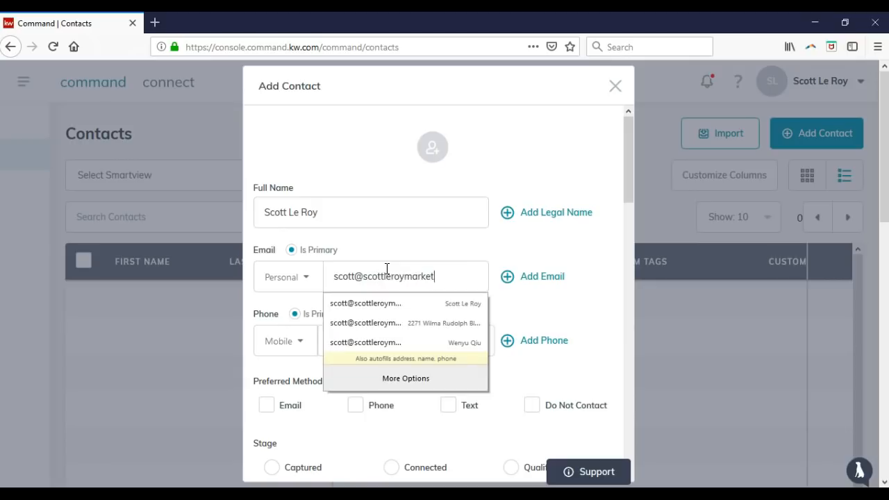
pyautogui.click(343, 139)
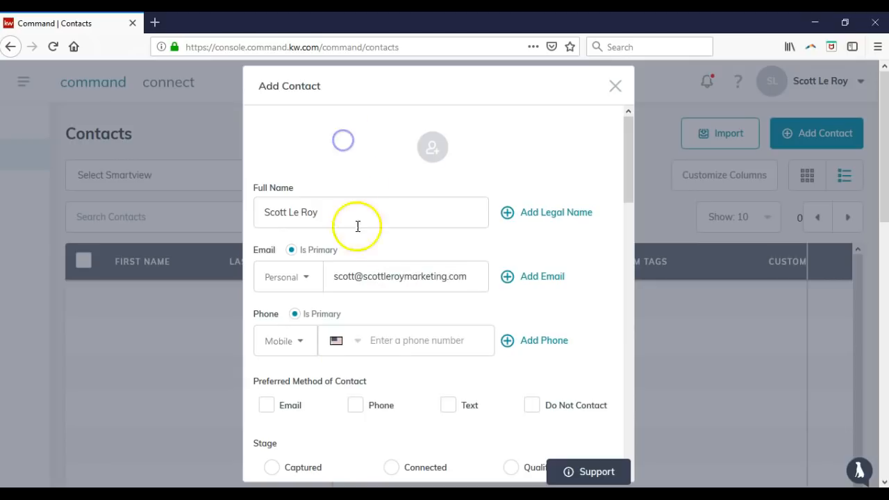
# Make Email the preferred method of contact
pyautogui.scroll(-2, 361, 249)
pyautogui.click(267, 323)
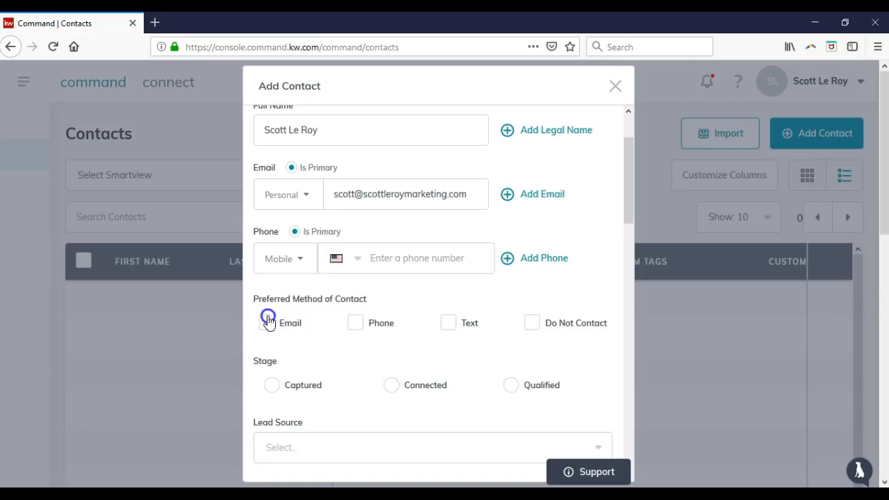
pyautogui.click(268, 324)
# Try entering 'Marketing' as a System Tag, then clear the unmatched entry
pyautogui.scroll(-4, 284, 323)
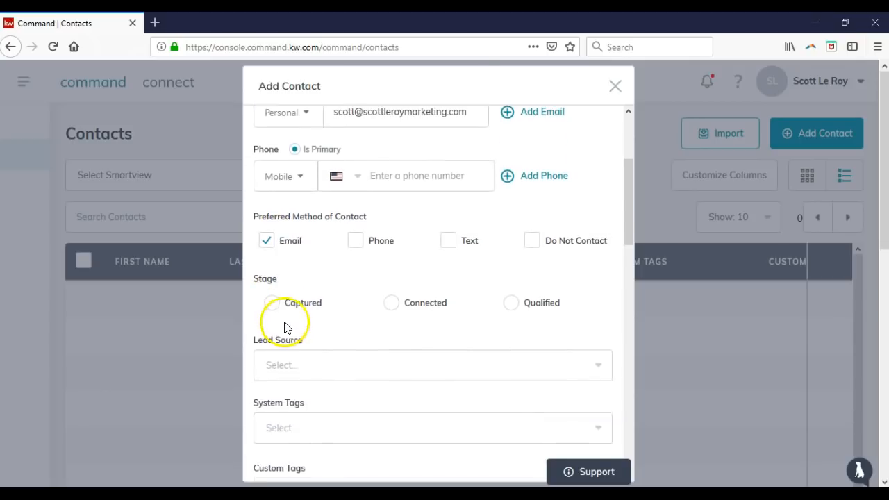
pyautogui.click(311, 351)
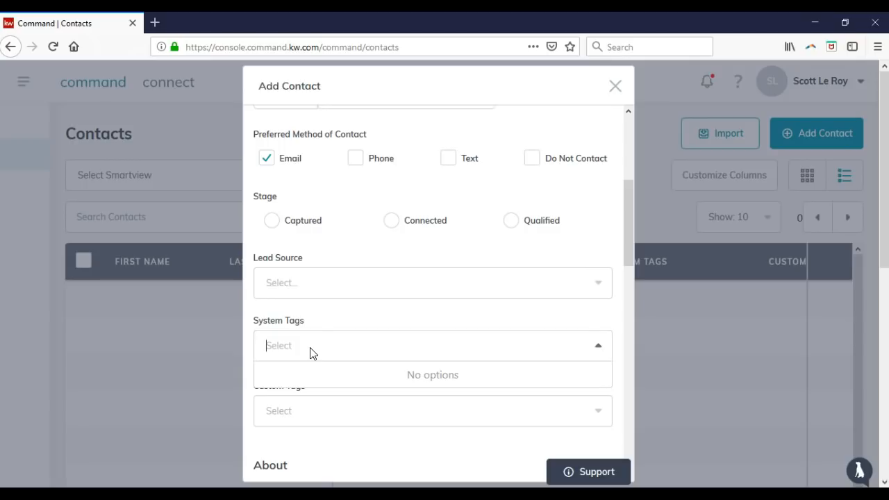
pyautogui.write('MArketing')
pyautogui.press('BackSpace')
pyautogui.press('BackSpace')
pyautogui.press('BackSpace')
pyautogui.press('BackSpace')
pyautogui.press('BackSpace')
pyautogui.press('BackSpace')
pyautogui.press('BackSpace')
pyautogui.press('BackSpace')
pyautogui.write('arketing')
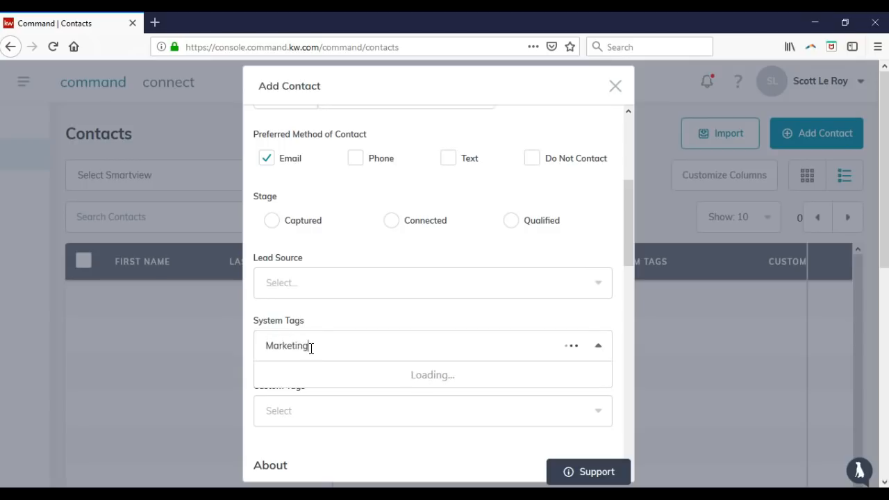
pyautogui.click(341, 343)
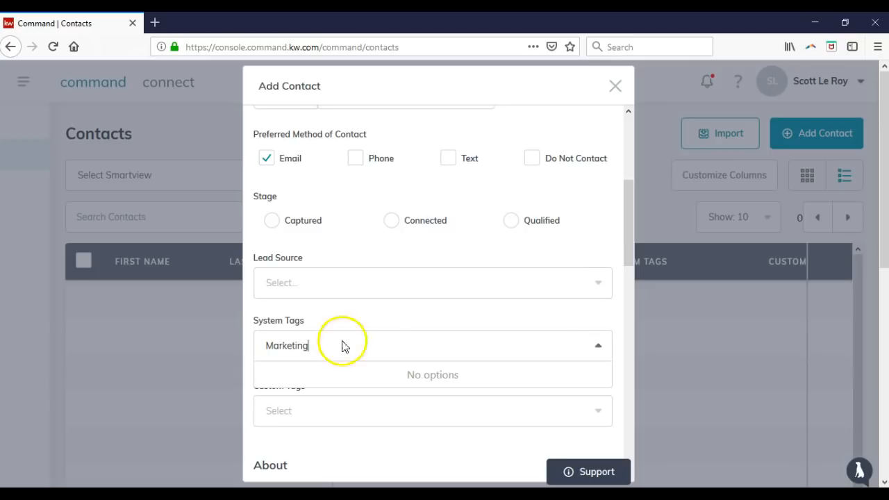
pyautogui.click(451, 332)
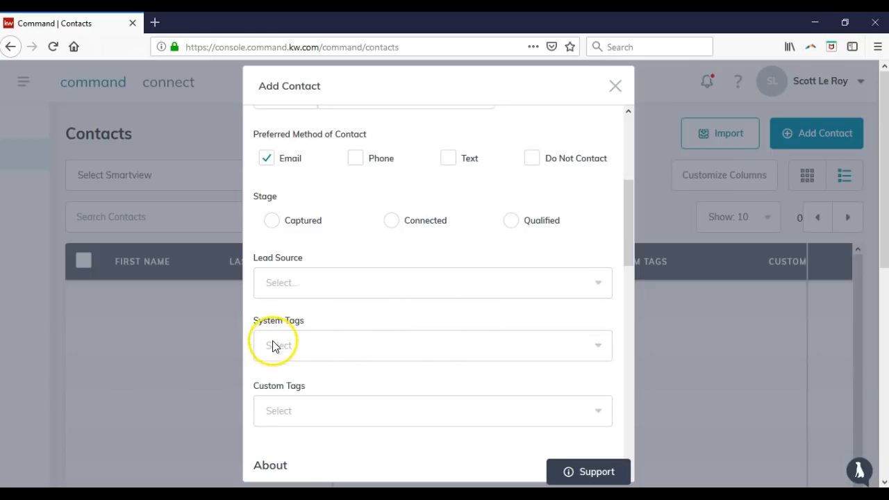
# Add Marketing as a custom tag on the new contact
pyautogui.click(312, 402)
pyautogui.scroll(-3, 316, 375)
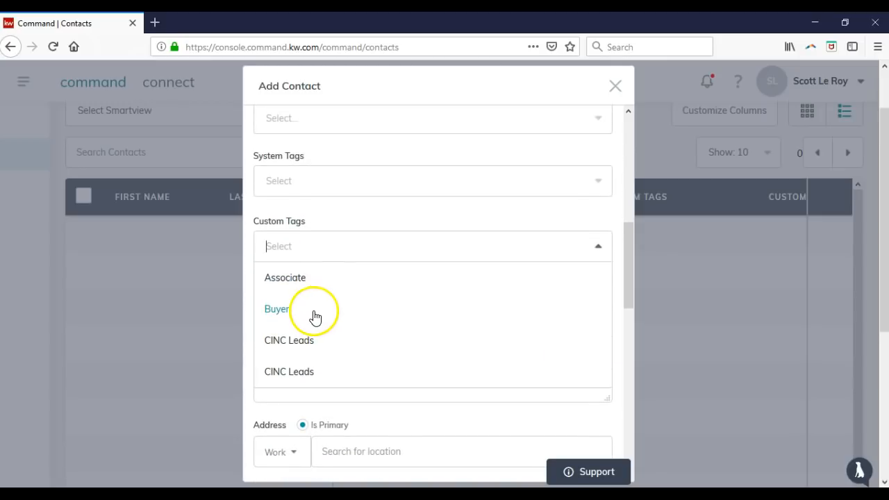
pyautogui.write('Marketing')
pyautogui.click(307, 274)
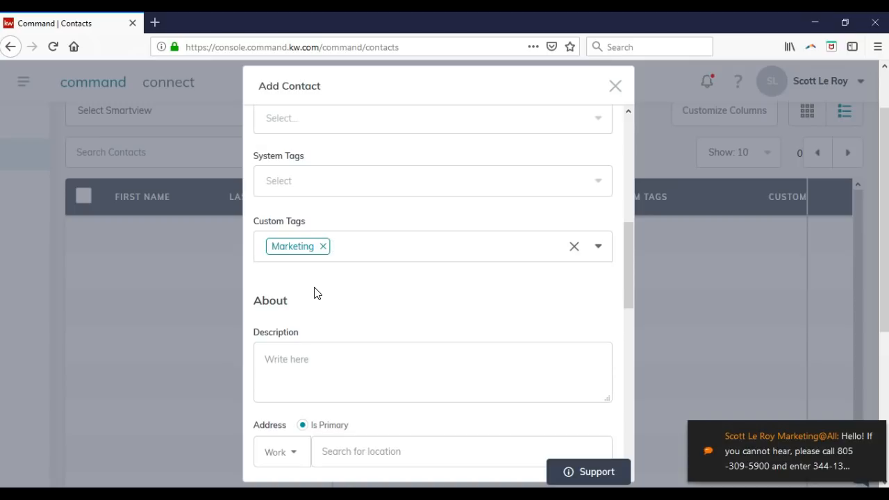
# Keep Work as the address type in the Address section
pyautogui.scroll(-2, 314, 292)
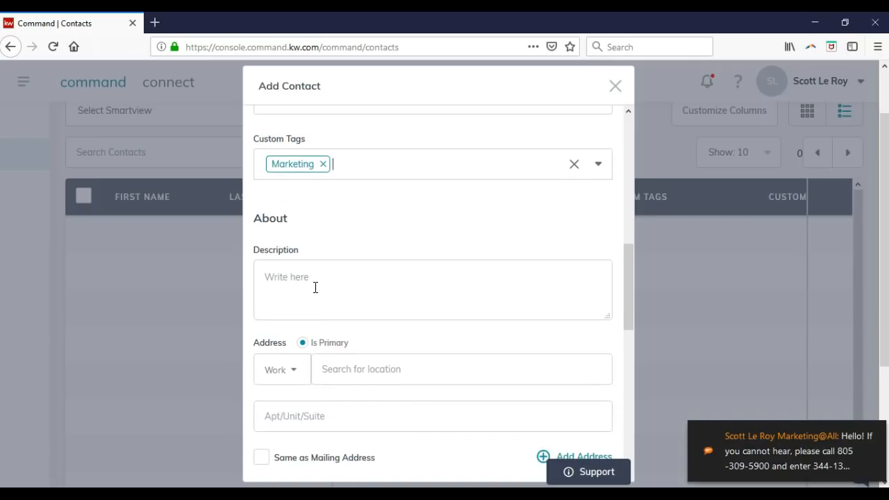
pyautogui.scroll(-2, 314, 287)
pyautogui.click(339, 287)
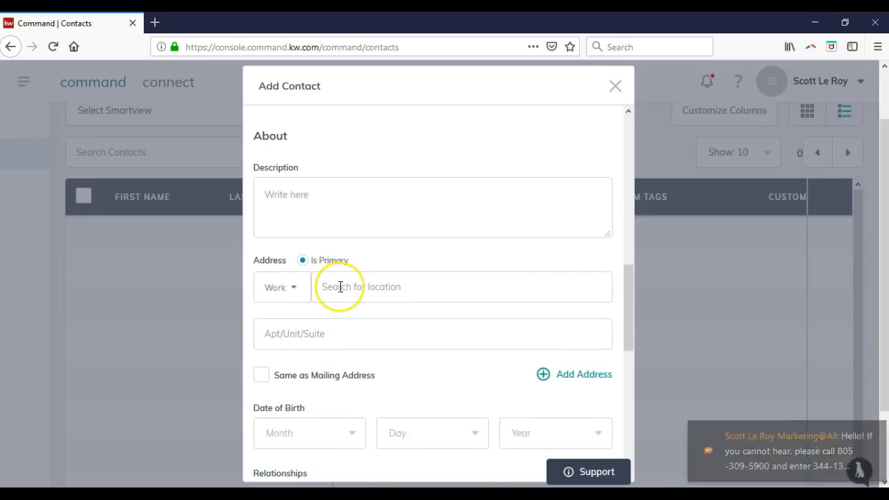
pyautogui.click(279, 293)
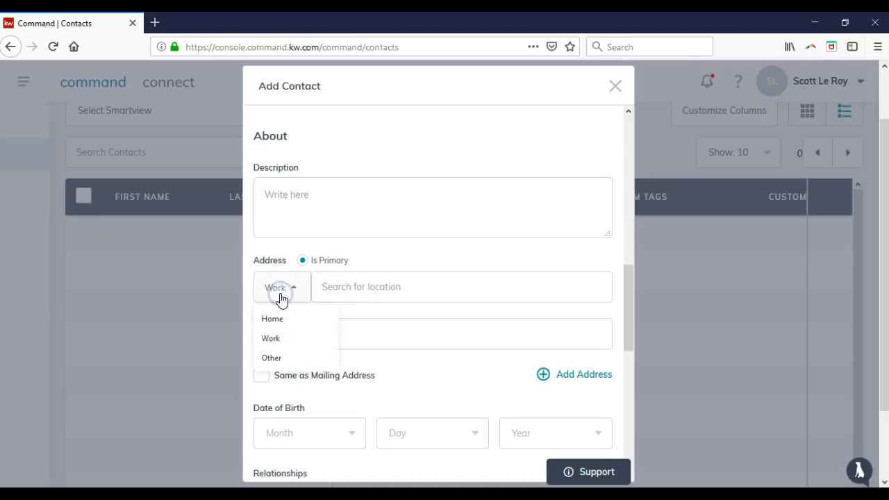
pyautogui.click(279, 294)
# Review the social network types and keep Facebook
pyautogui.scroll(-2, 444, 326)
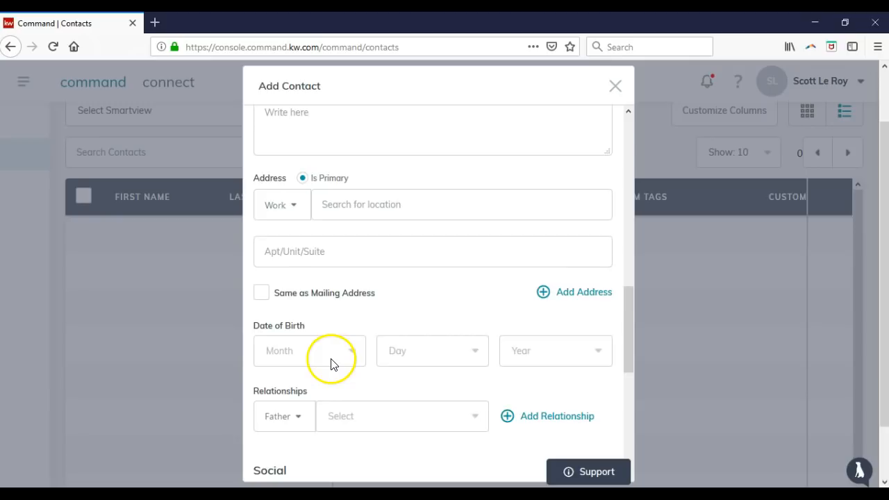
pyautogui.scroll(-2, 331, 363)
pyautogui.scroll(-2, 331, 360)
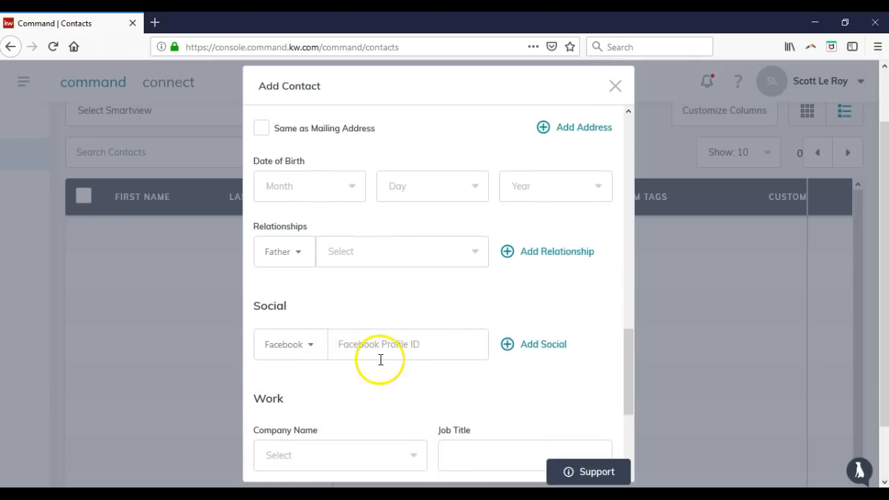
pyautogui.click(315, 359)
pyautogui.scroll(-1, 309, 383)
pyautogui.scroll(-3, 308, 381)
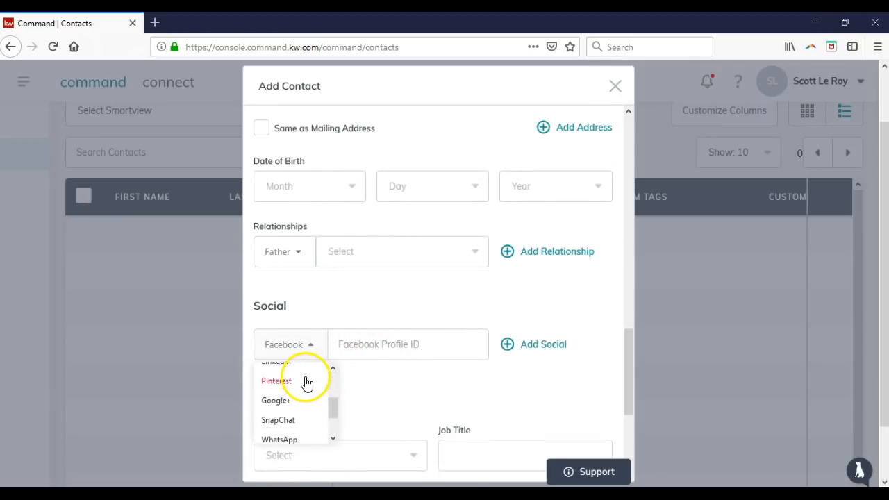
pyautogui.click(381, 373)
# Submit the new contact from the bottom of the form
pyautogui.scroll(-4, 380, 368)
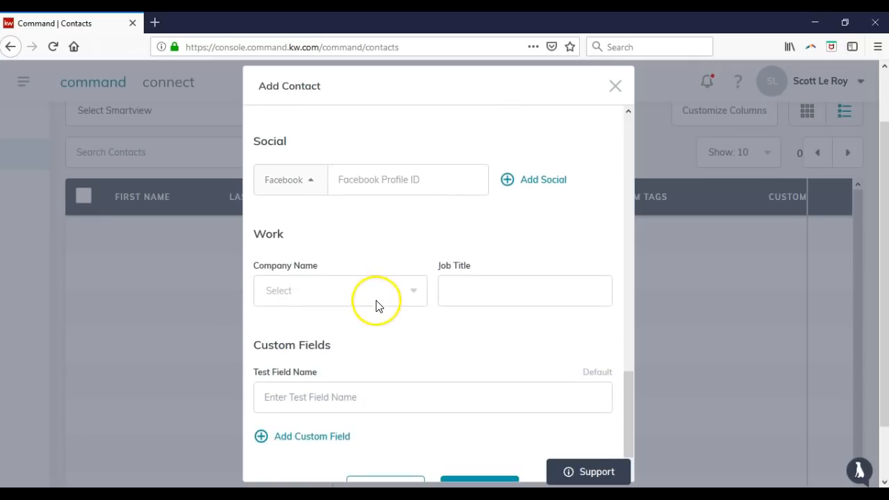
pyautogui.scroll(-1, 377, 313)
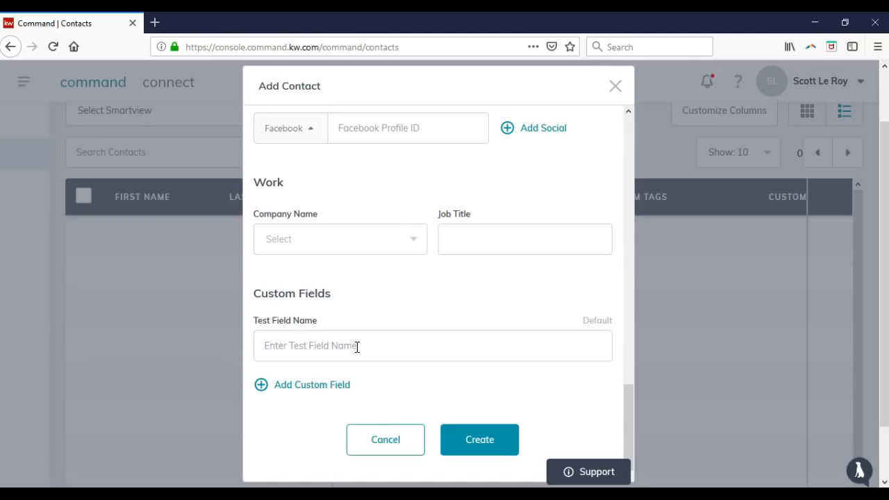
pyautogui.click(477, 443)
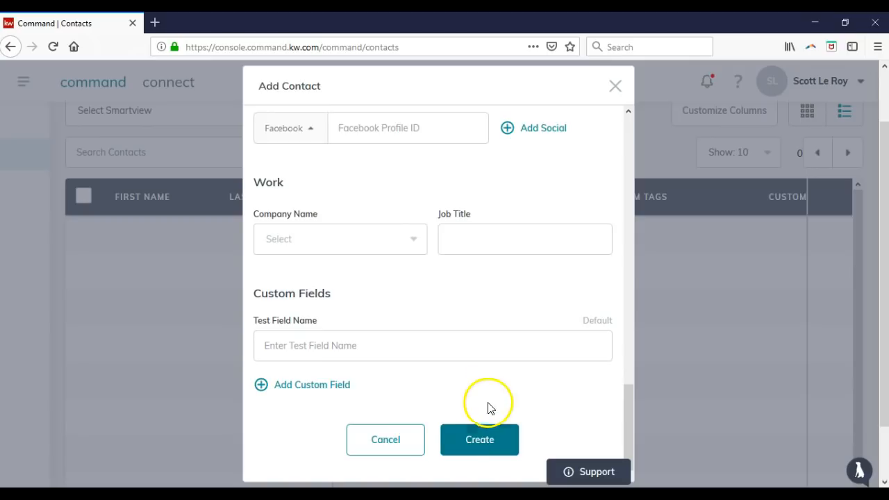
pyautogui.scroll(15, 488, 402)
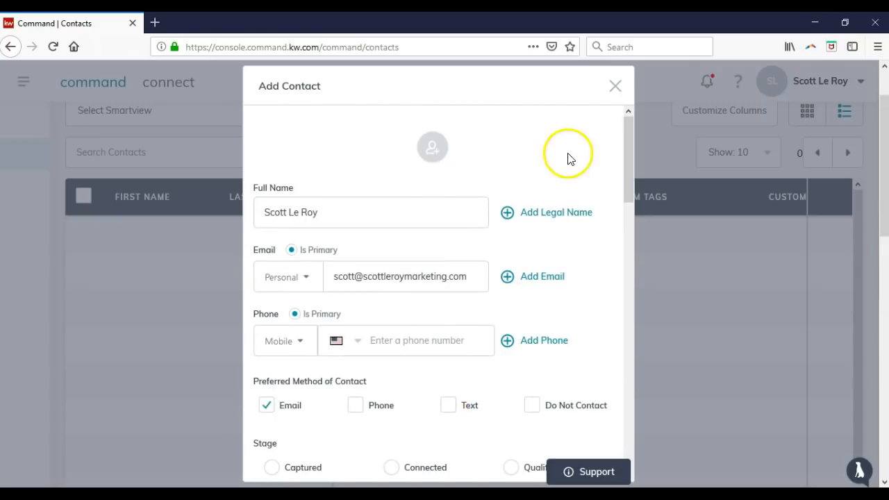
pyautogui.scroll(-15, 486, 229)
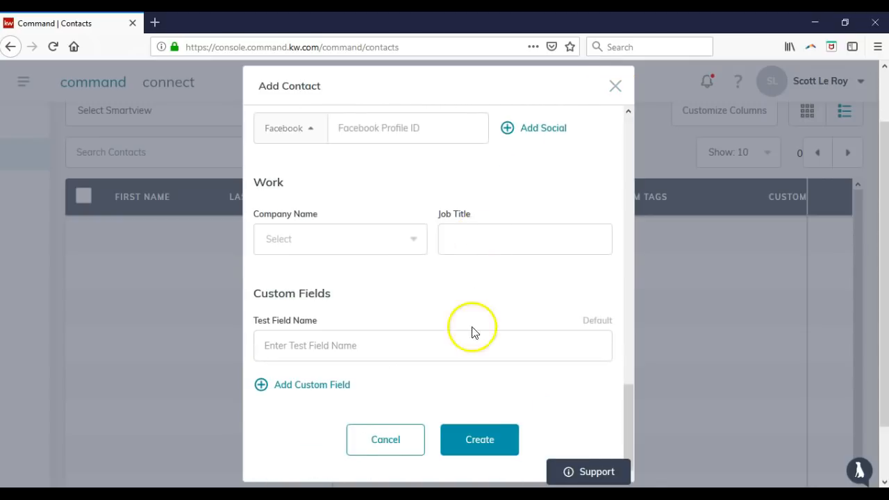
# Resubmit the contact, dismiss the email-already-in-use error and close the form unsaved
pyautogui.click(475, 435)
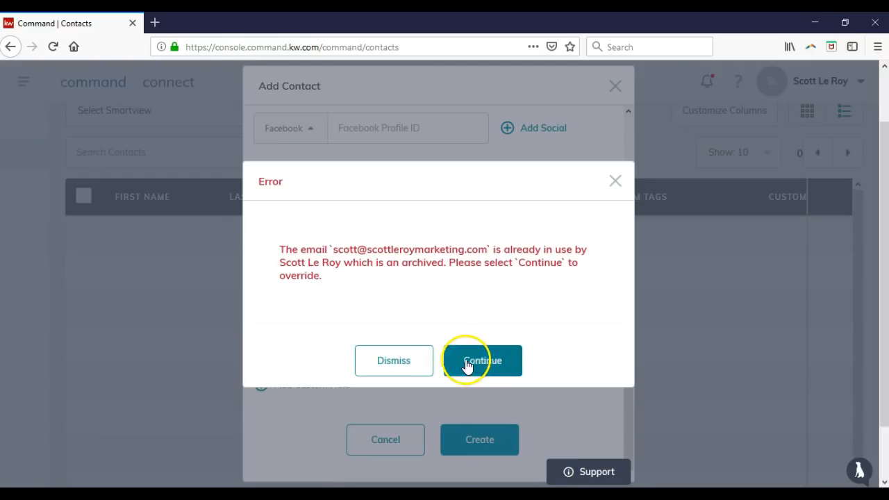
pyautogui.click(398, 364)
pyautogui.click(615, 96)
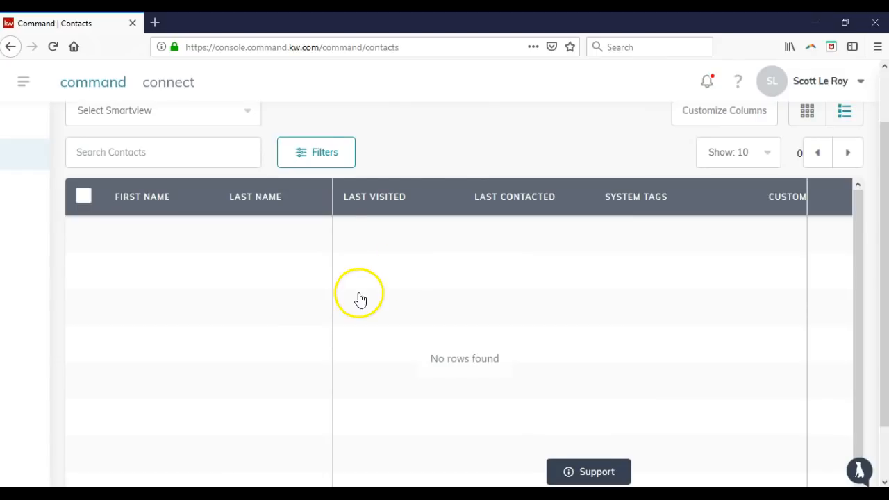
pyautogui.click(183, 208)
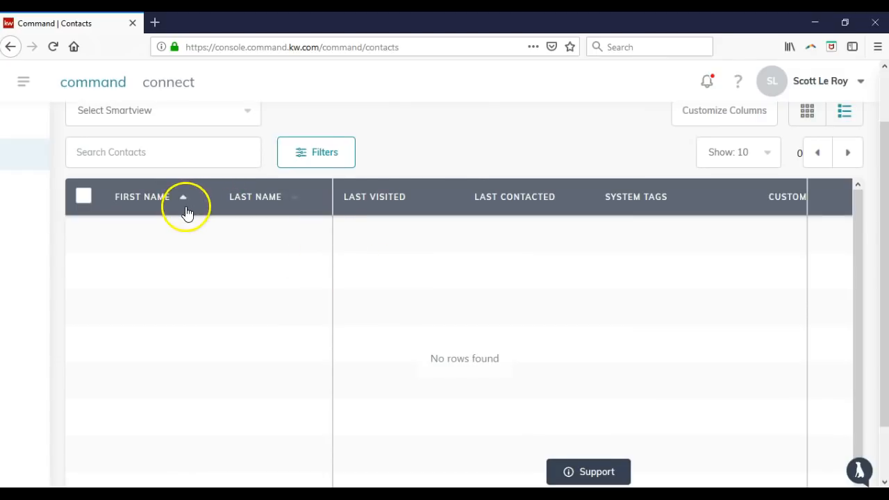
pyautogui.click(273, 205)
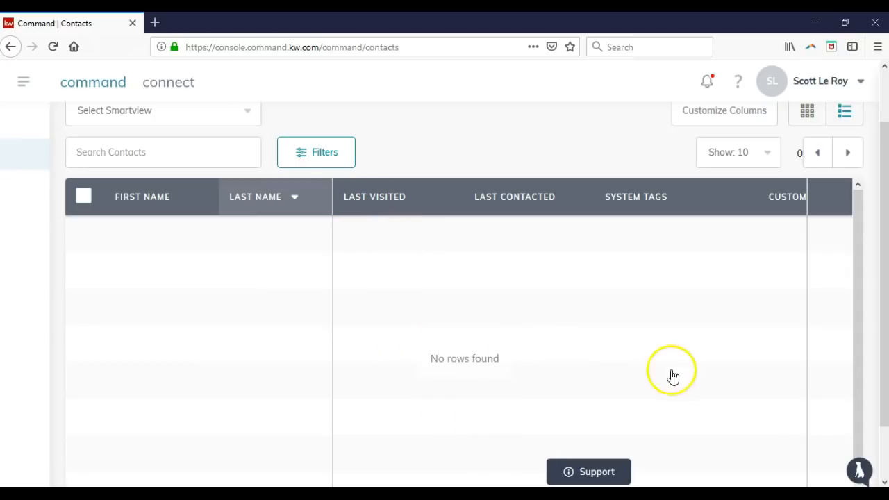
pyautogui.moveTo(882, 367); pyautogui.dragTo(880, 432)
pyautogui.moveTo(448, 467); pyautogui.dragTo(574, 470)
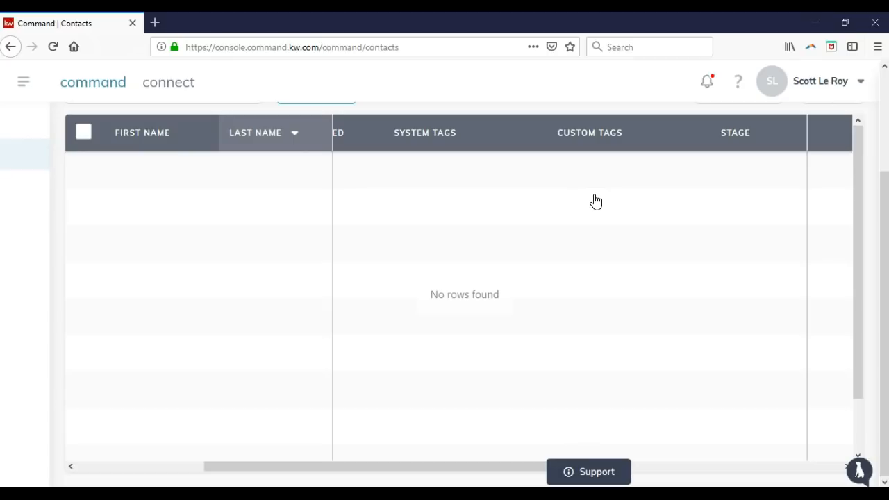
pyautogui.moveTo(499, 465); pyautogui.dragTo(780, 359)
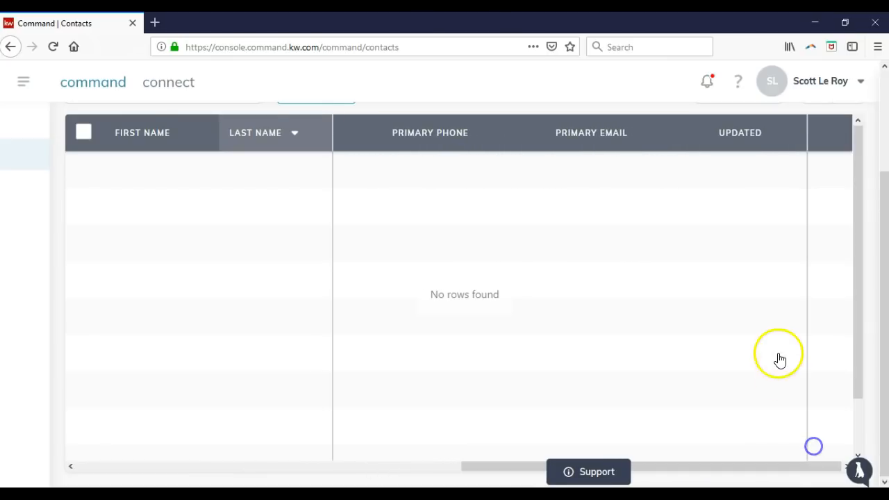
pyautogui.scroll(3, 779, 360)
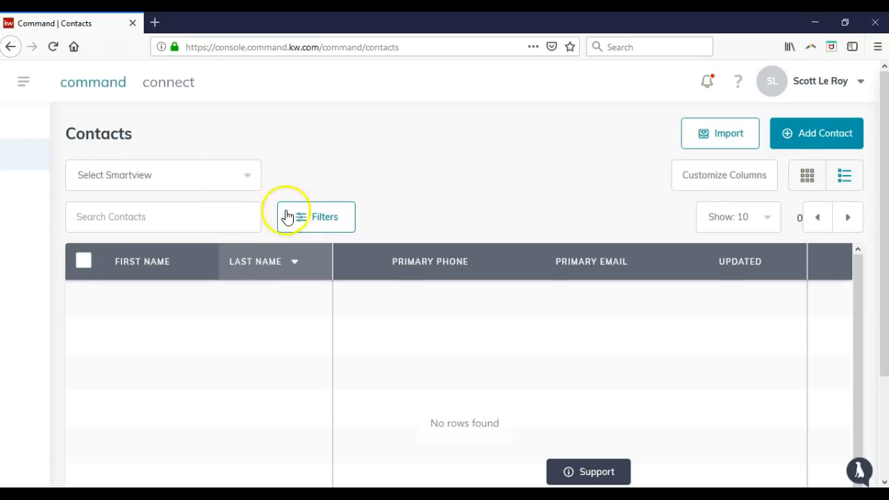
# Filter contacts by the Agent system tag
pyautogui.click(324, 226)
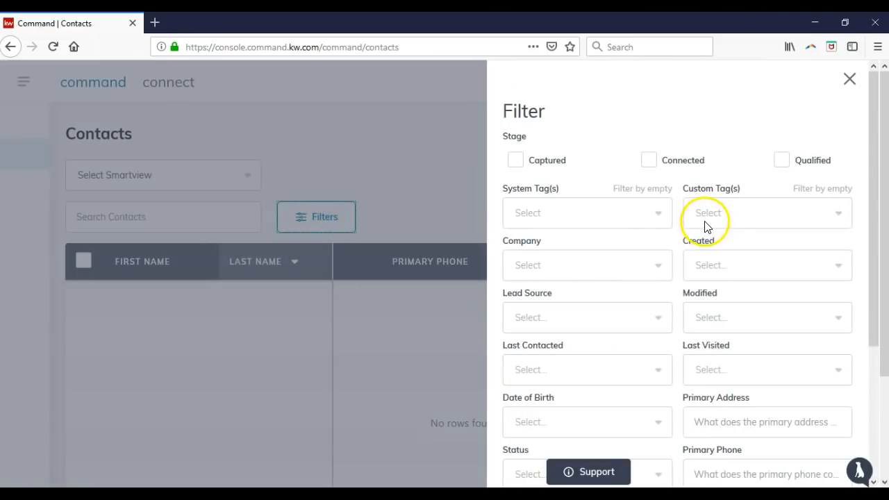
pyautogui.click(625, 221)
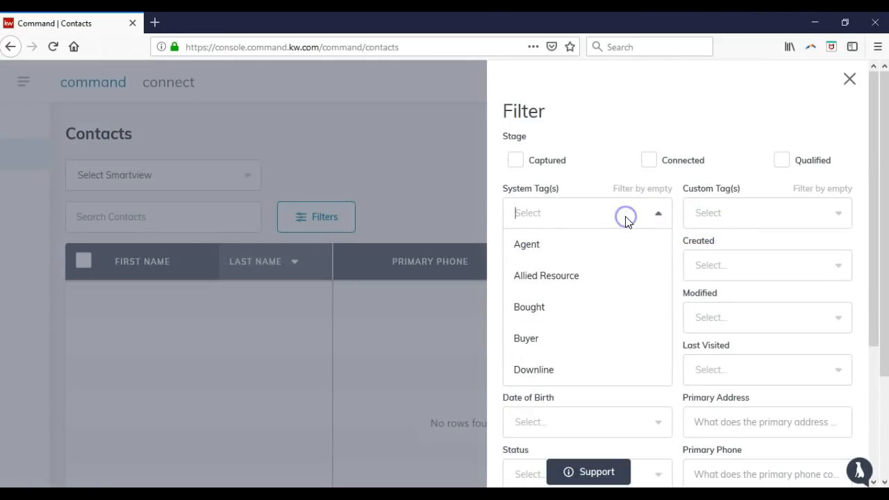
pyautogui.click(589, 251)
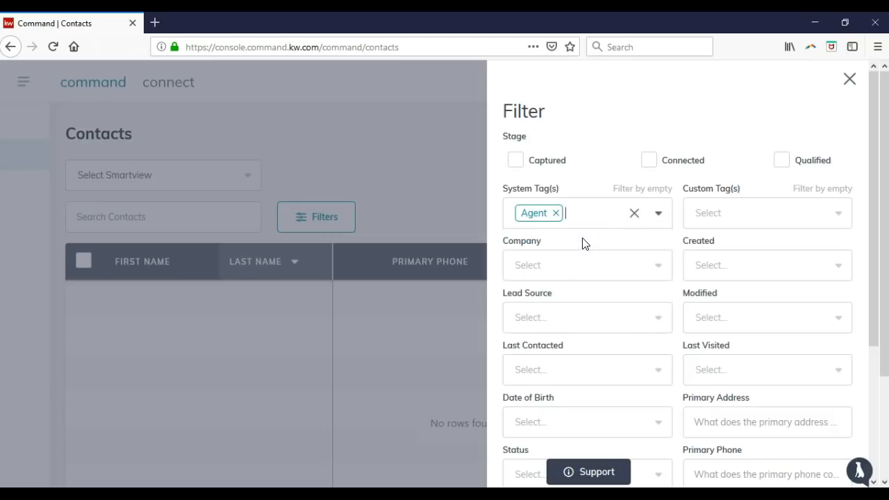
pyautogui.click(576, 262)
pyautogui.click(575, 265)
pyautogui.scroll(-3, 577, 263)
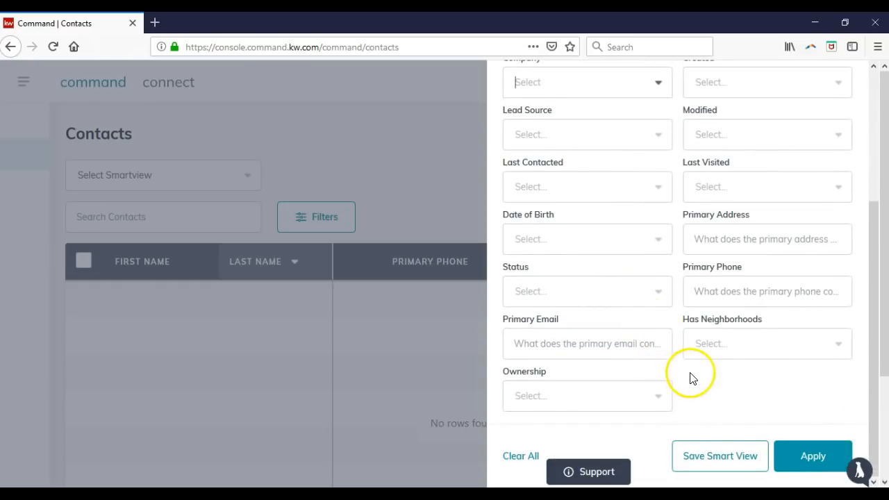
# Save the filter as a smart view named 'Agents'
pyautogui.click(718, 461)
pyautogui.click(463, 272)
pyautogui.write('Agents')
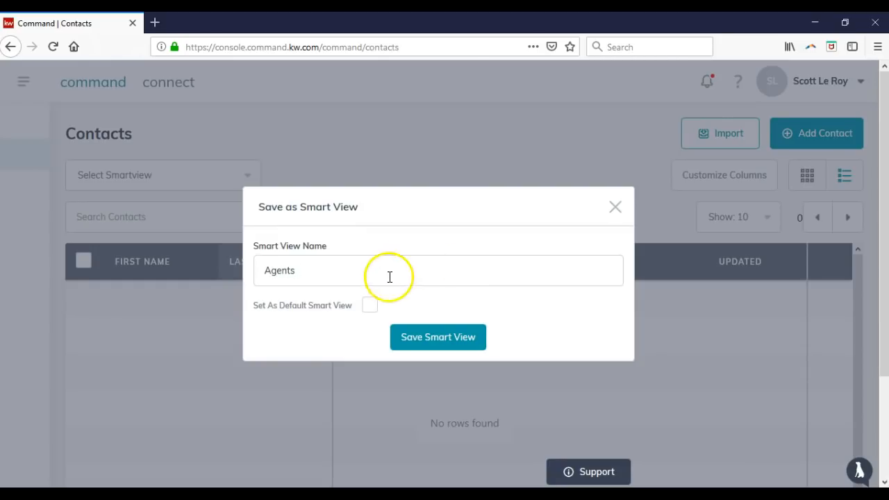
pyautogui.click(404, 334)
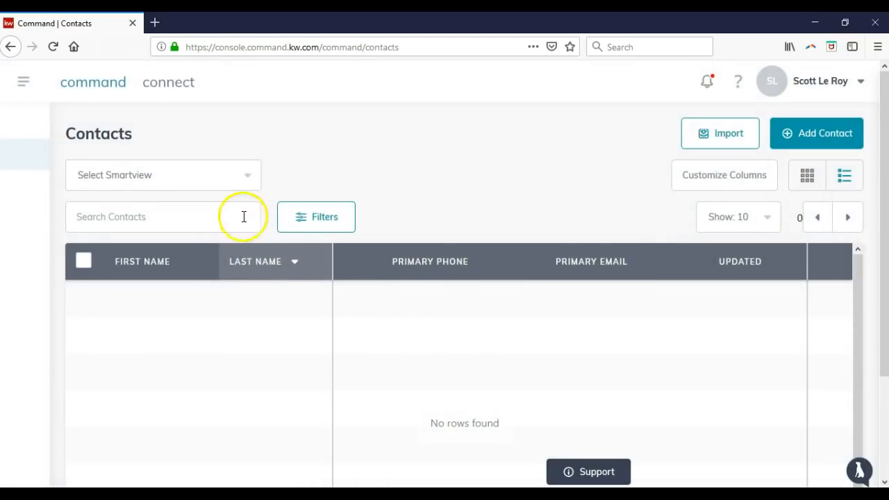
# Confirm Agents appears in the saved smart views, then go to SmartPlans
pyautogui.click(236, 182)
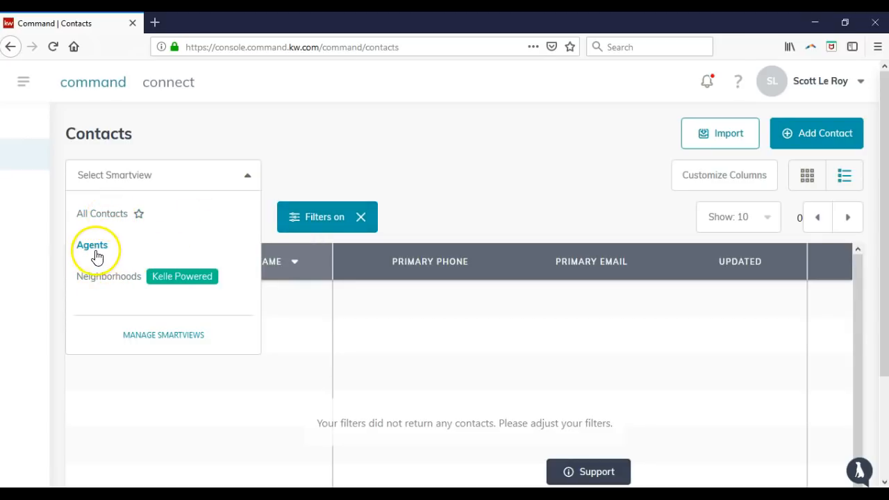
pyautogui.click(398, 165)
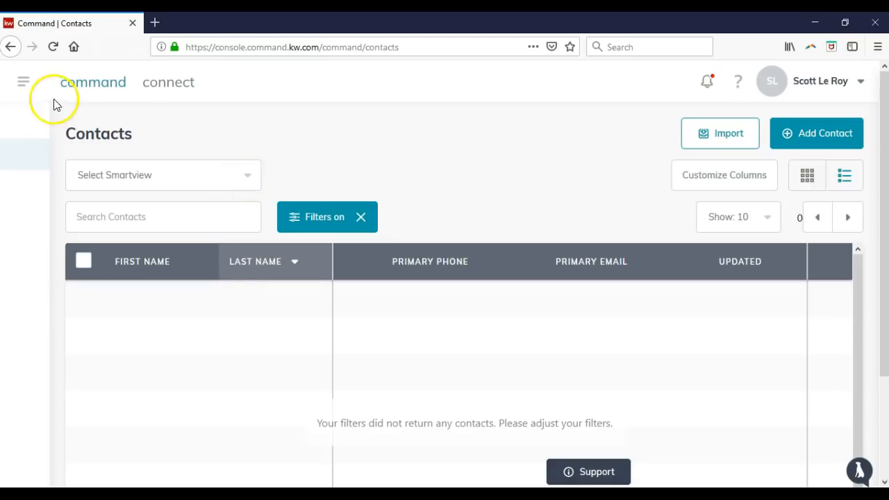
pyautogui.click(24, 82)
pyautogui.click(76, 187)
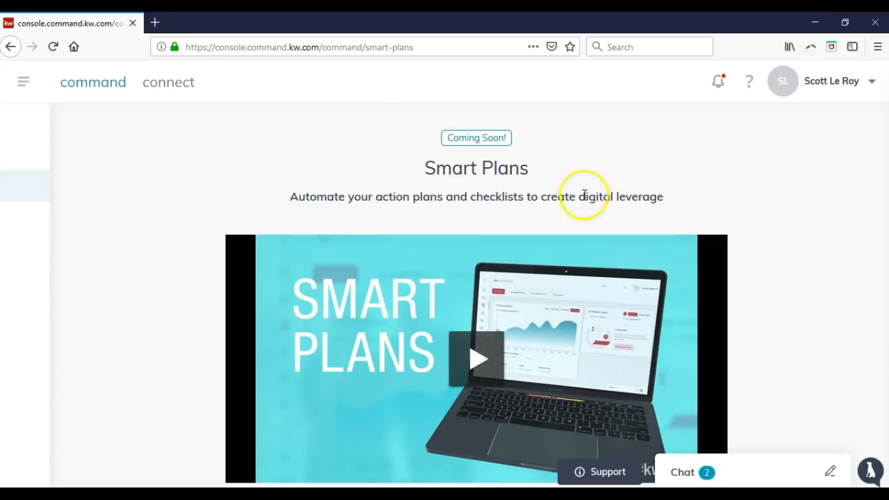
# Go to the Referrals section from the main navigation
pyautogui.click(23, 82)
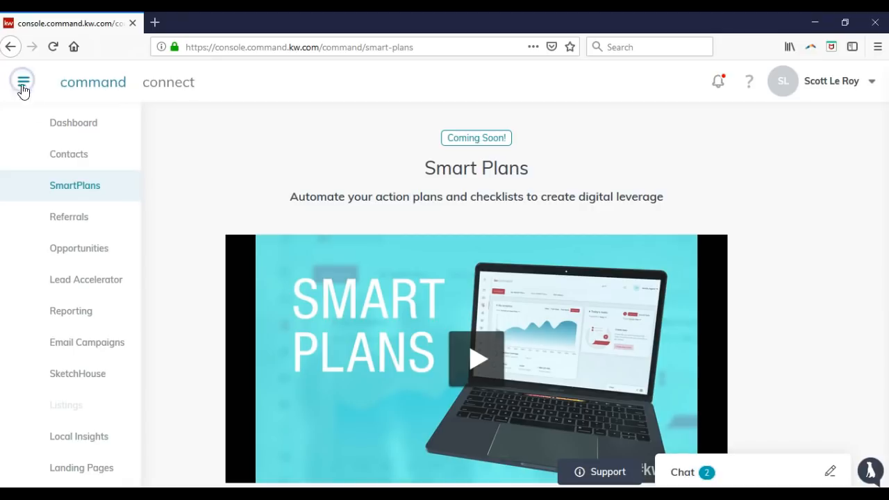
pyautogui.click(80, 224)
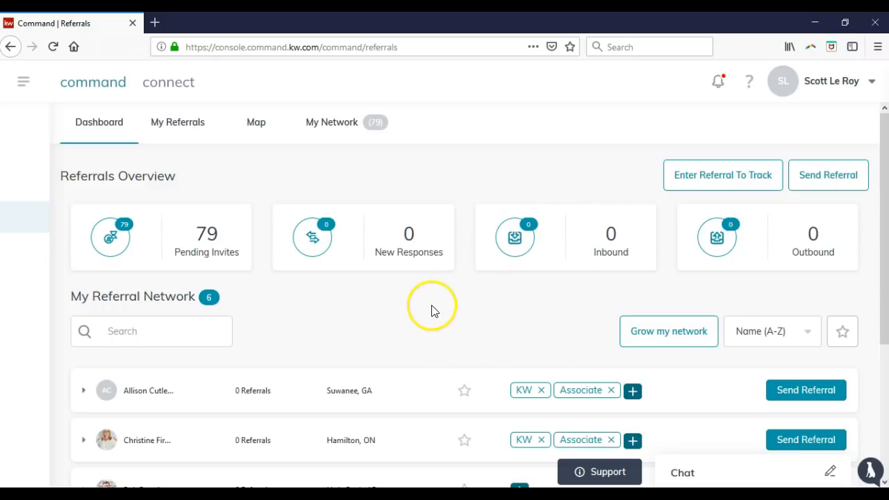
# Expand the fourth agent in My Referral Network to review their details, then return to top
pyautogui.scroll(-3, 426, 298)
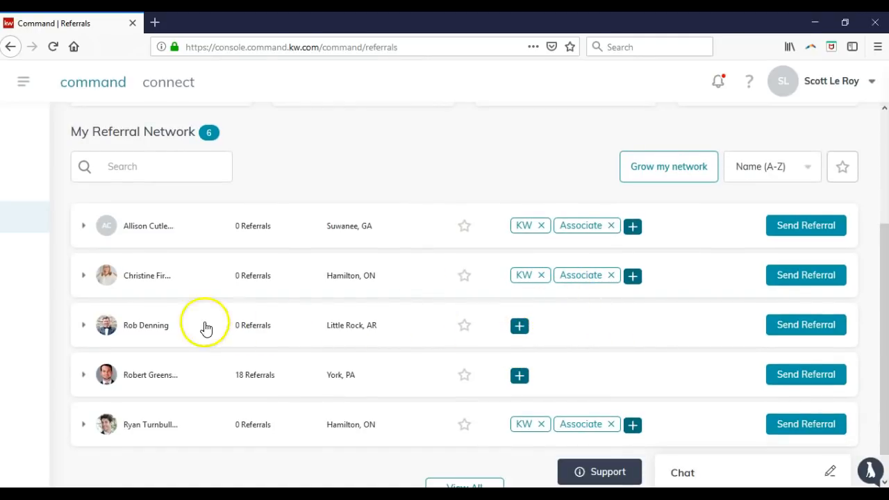
pyautogui.click(85, 374)
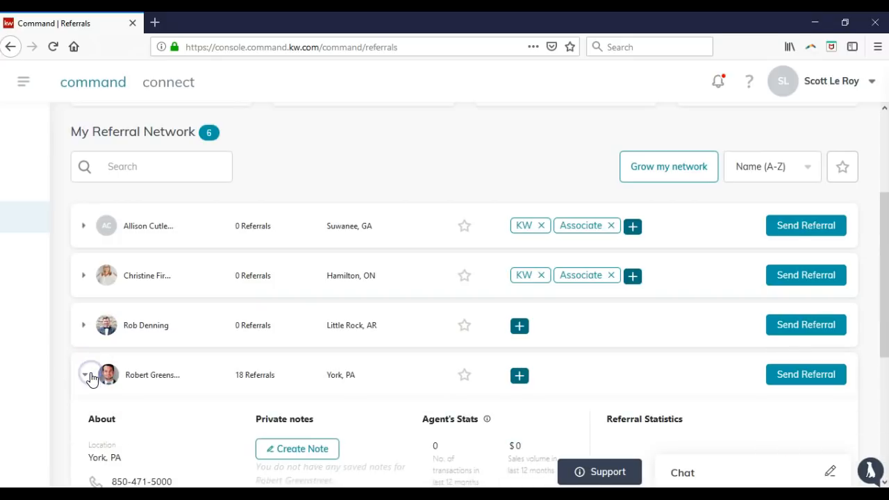
pyautogui.scroll(-2, 104, 369)
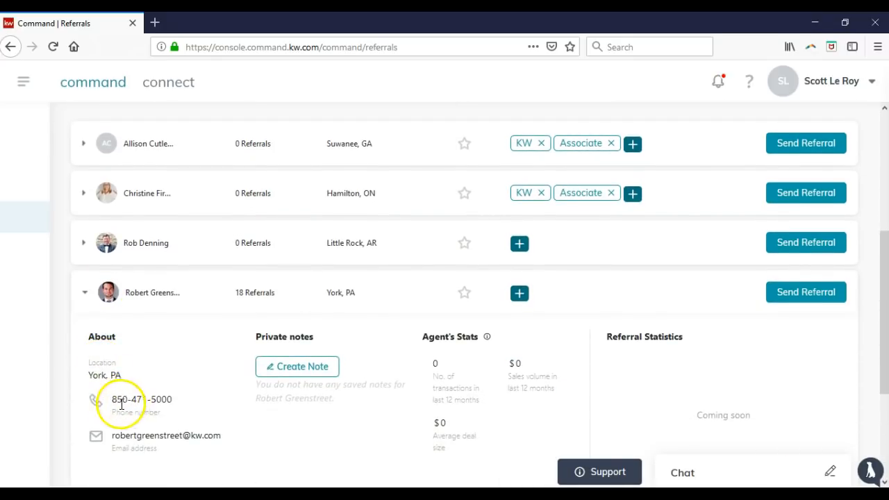
pyautogui.scroll(4, 295, 372)
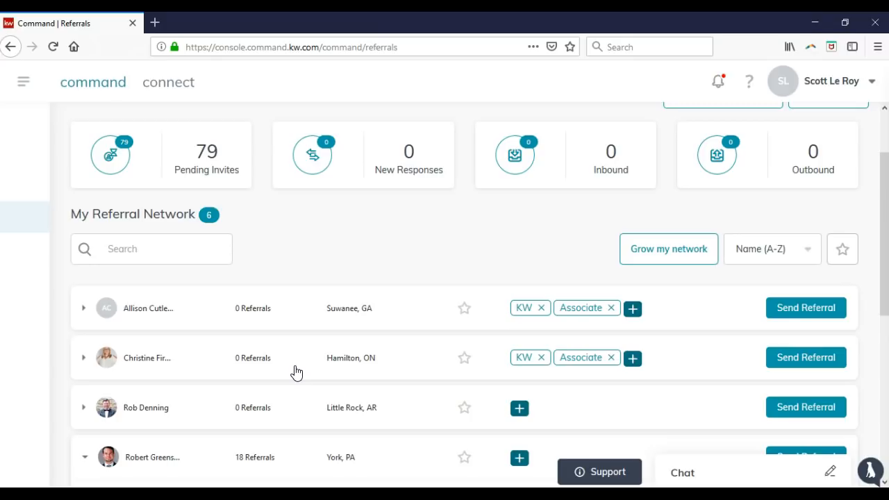
pyautogui.scroll(2, 296, 369)
pyautogui.click(283, 292)
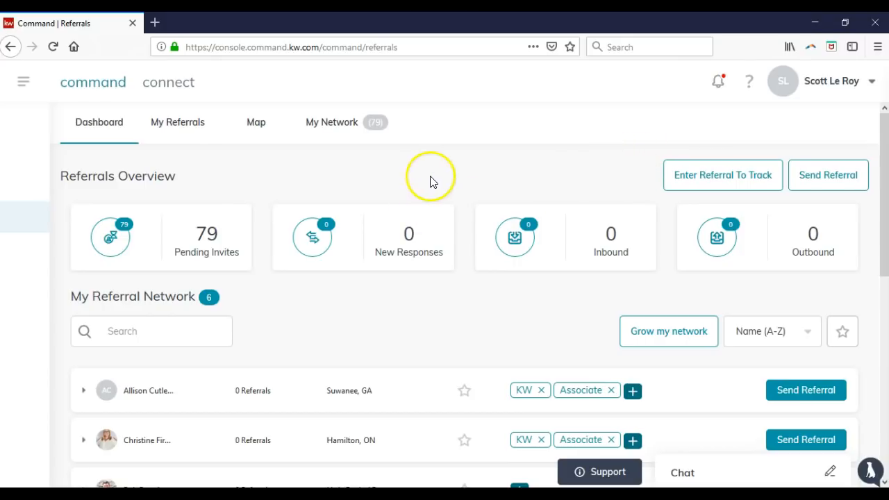
# Go to Opportunities and scroll through the Listings and Buyers pipelines and charts
pyautogui.click(23, 82)
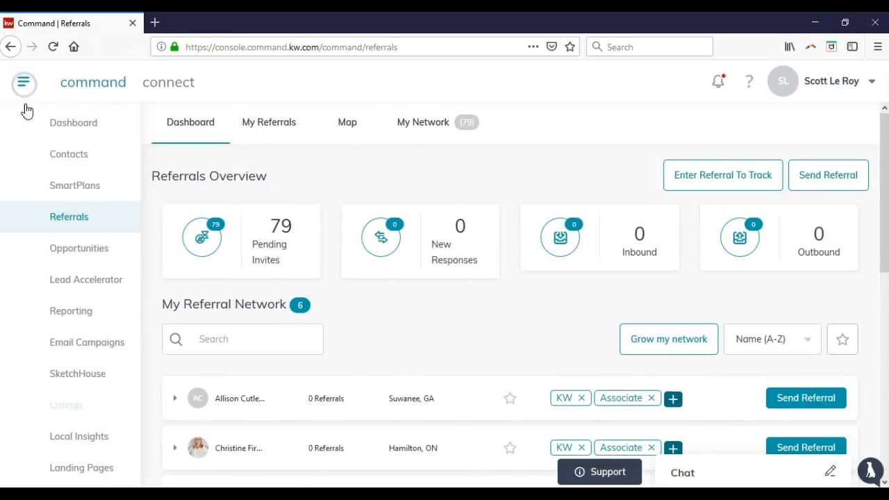
pyautogui.click(100, 248)
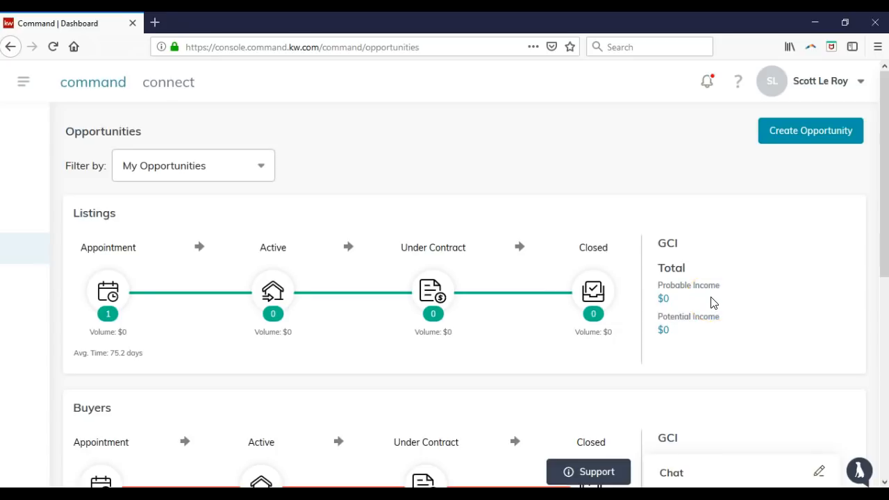
pyautogui.scroll(-1, 369, 297)
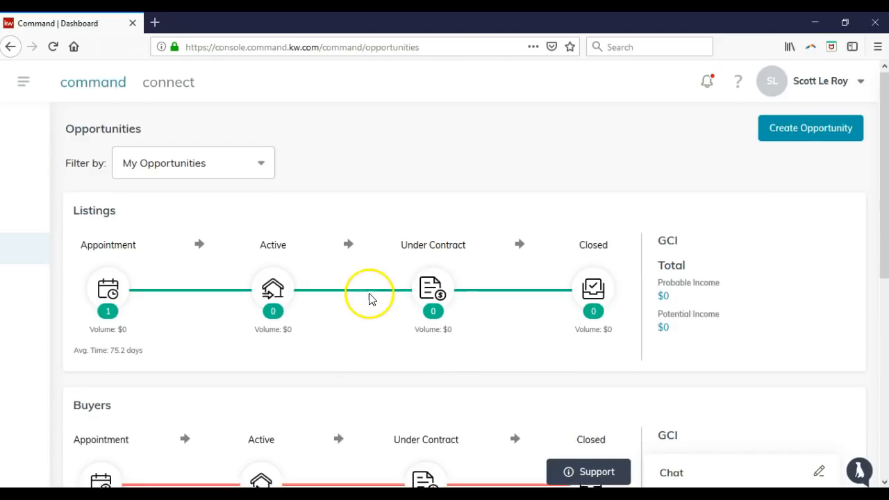
pyautogui.scroll(-2, 369, 297)
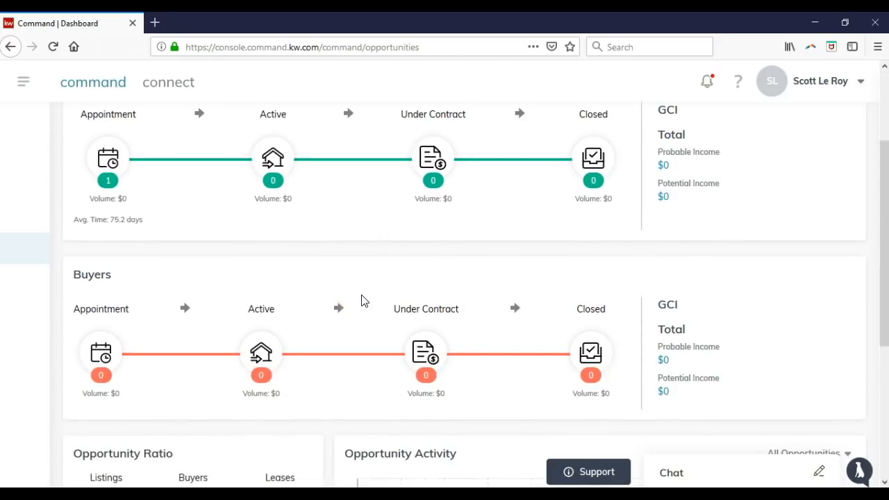
pyautogui.scroll(-3, 361, 300)
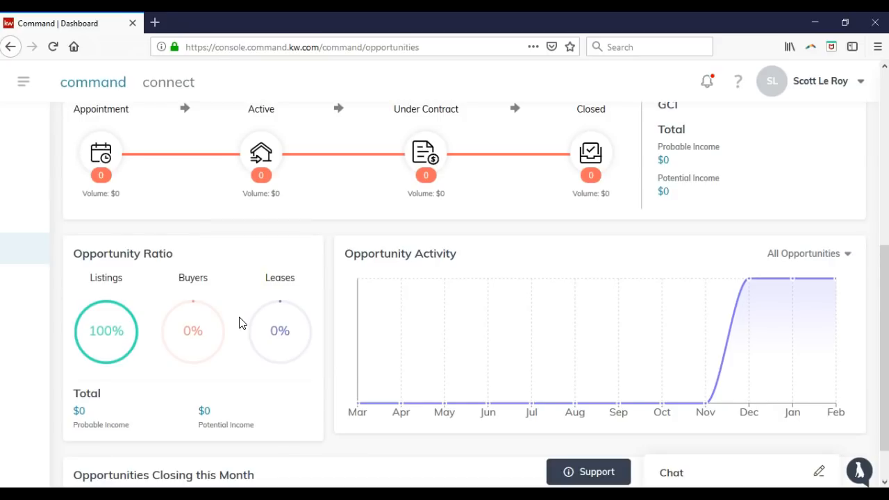
pyautogui.scroll(-1, 248, 324)
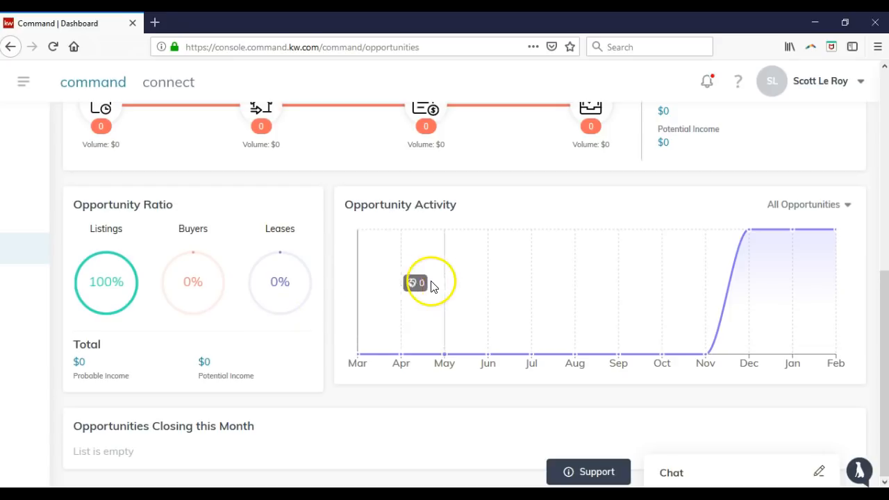
pyautogui.scroll(8, 431, 279)
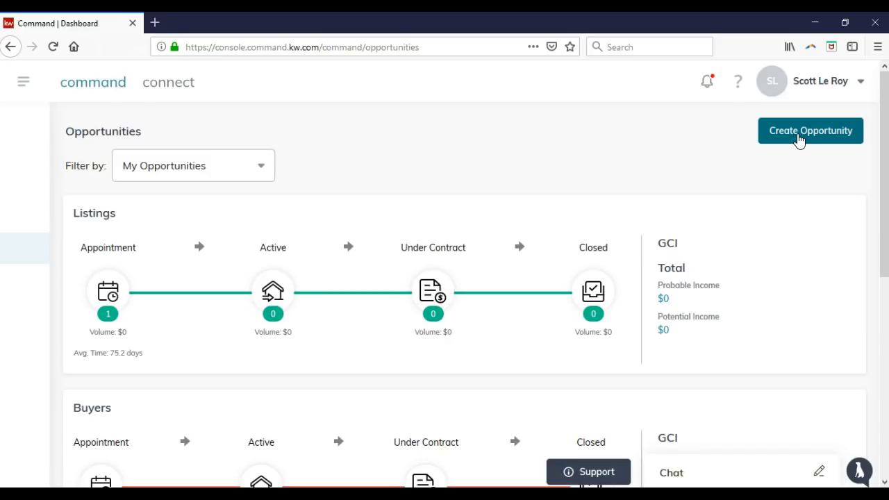
# Start a new opportunity in the Little Rock market center as type Listing; the Client list shows no options
pyautogui.click(799, 139)
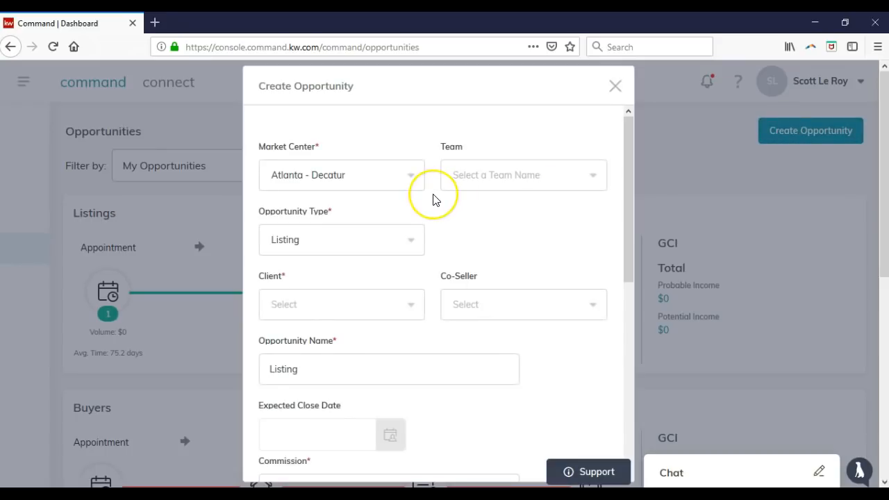
pyautogui.click(407, 175)
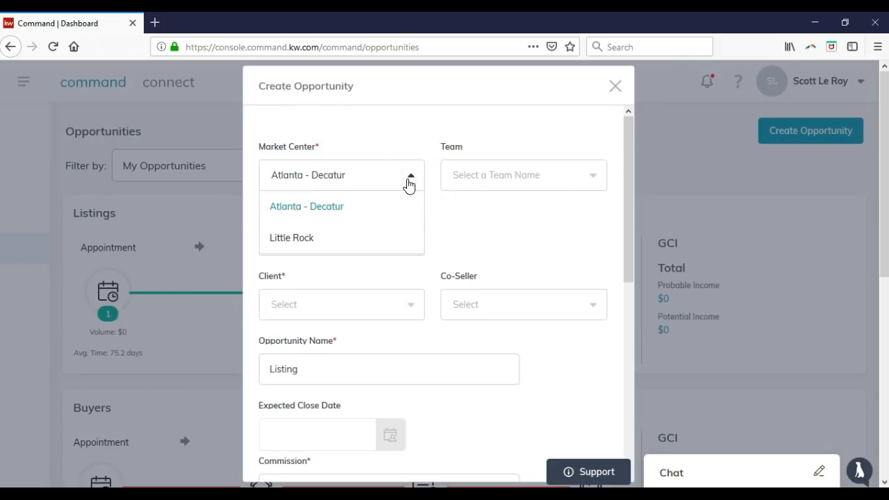
pyautogui.click(396, 234)
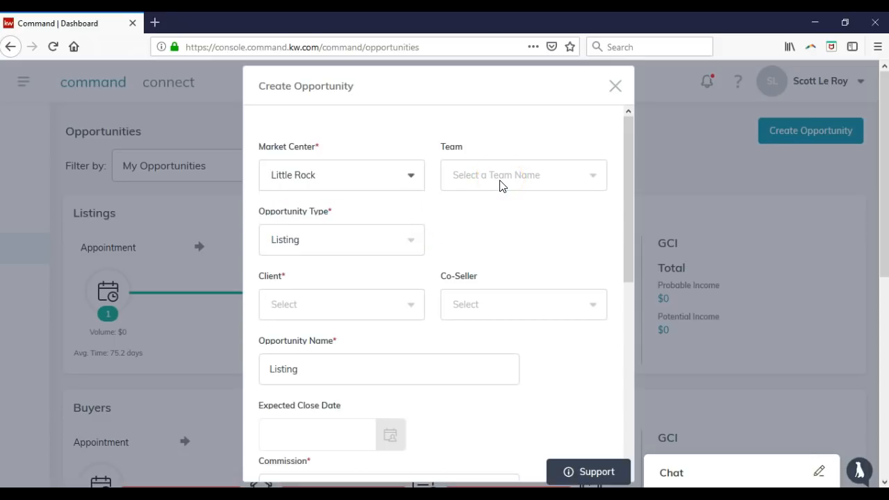
pyautogui.click(397, 240)
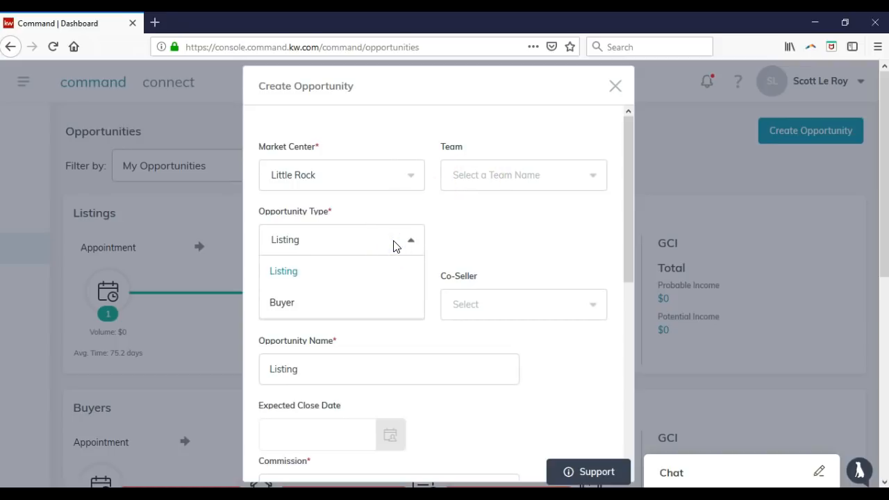
pyautogui.click(503, 241)
pyautogui.click(388, 310)
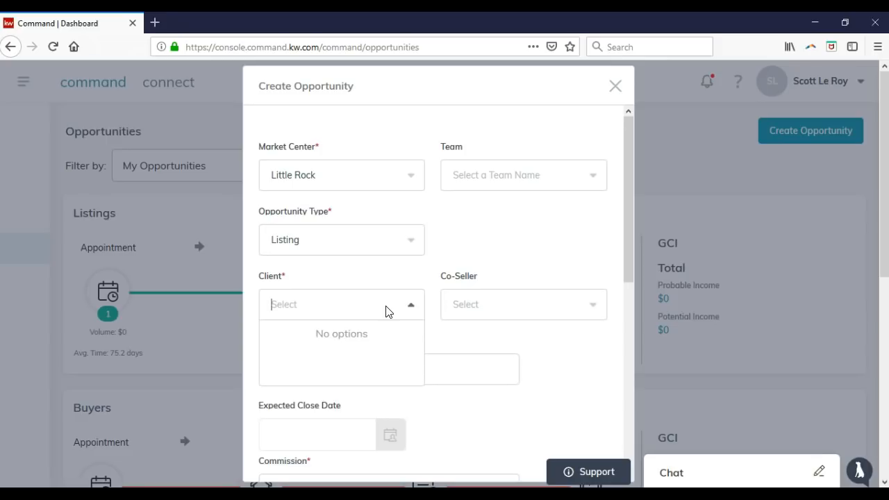
pyautogui.click(461, 235)
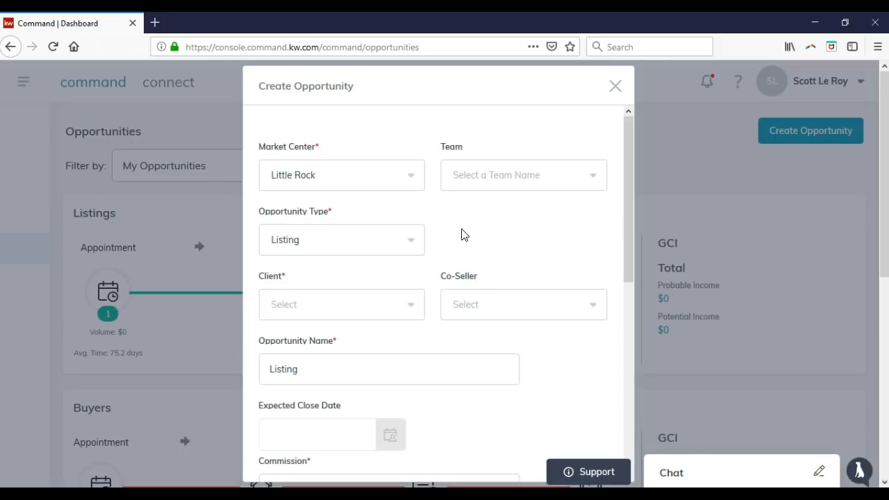
# Scroll down the Create Opportunity form and set the Opportunity Phase to Active
pyautogui.scroll(-3, 453, 232)
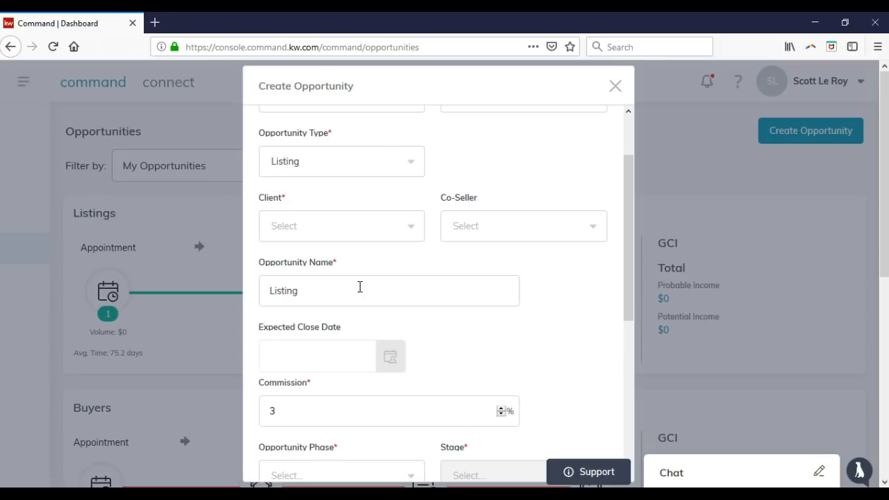
pyautogui.scroll(-3, 365, 298)
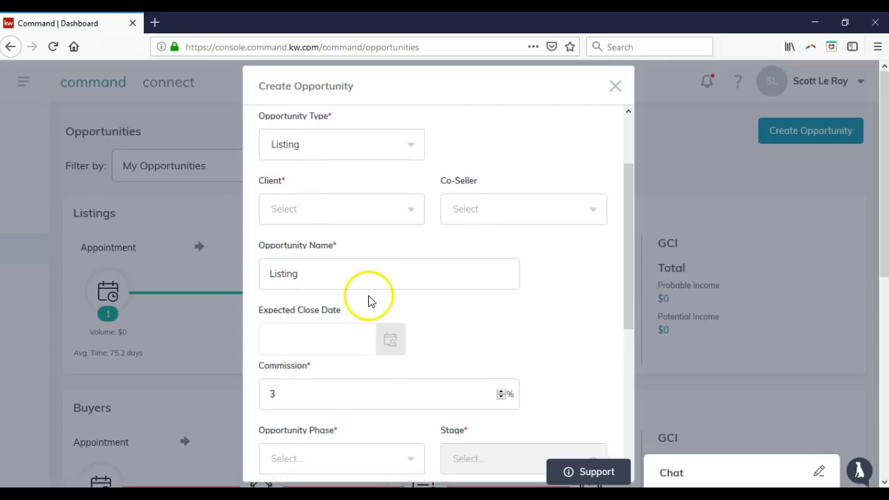
pyautogui.scroll(-3, 386, 343)
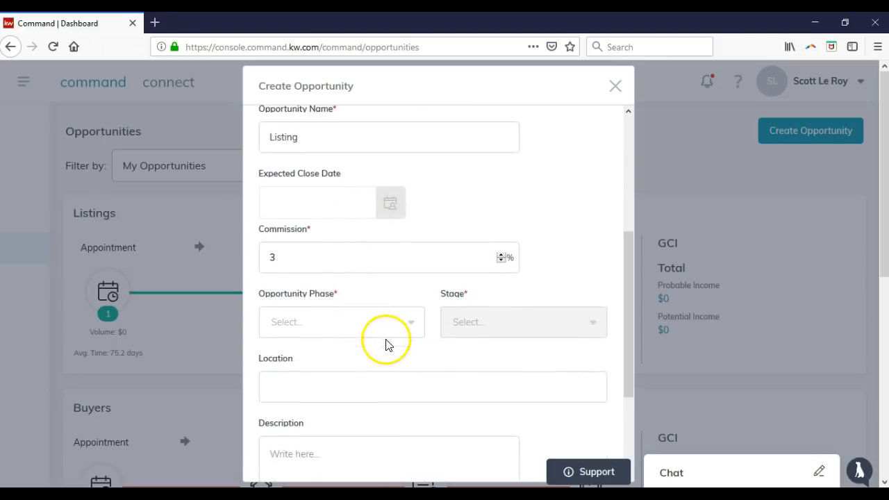
pyautogui.click(396, 329)
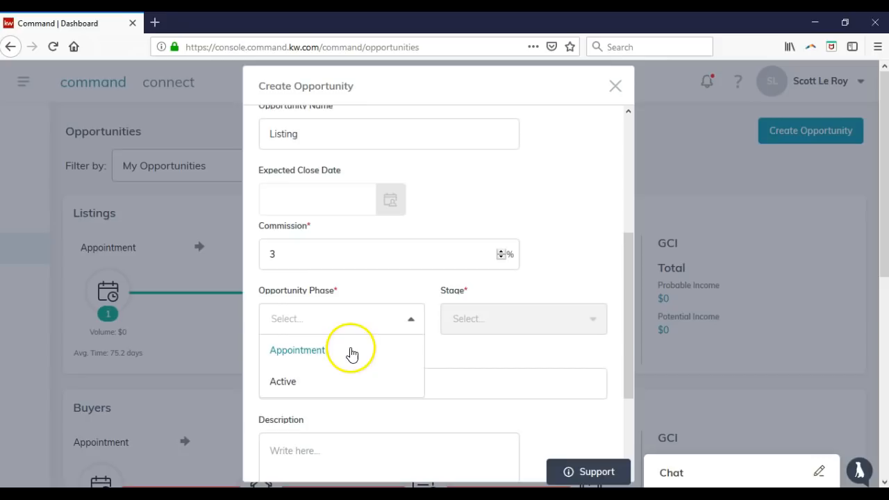
pyautogui.scroll(-1, 334, 374)
pyautogui.scroll(-1, 334, 377)
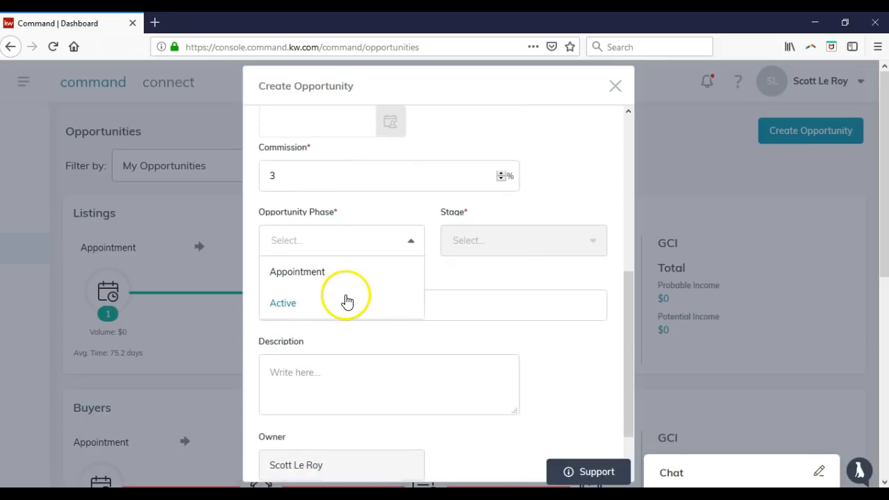
pyautogui.click(406, 215)
pyautogui.click(461, 238)
pyautogui.click(395, 241)
pyautogui.click(287, 301)
# Compare the Stage options for the Active and Appointment phases, return to Active, and try the location field
pyautogui.click(516, 245)
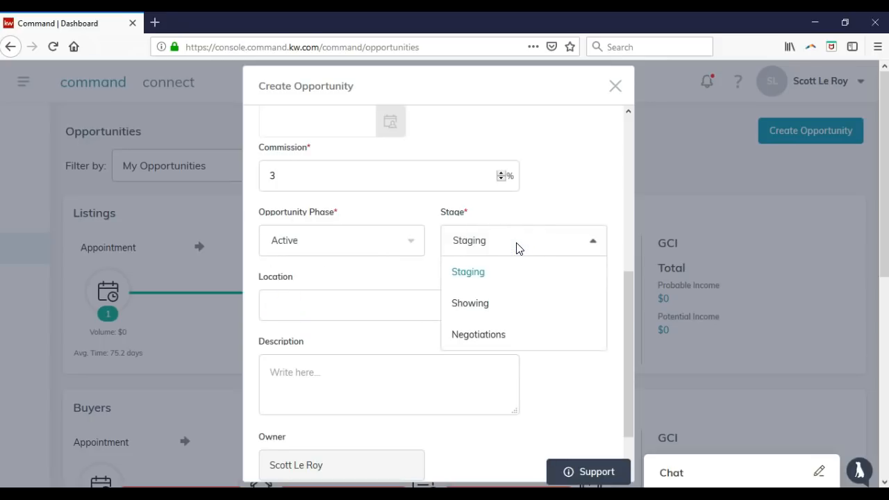
pyautogui.click(358, 244)
pyautogui.click(329, 275)
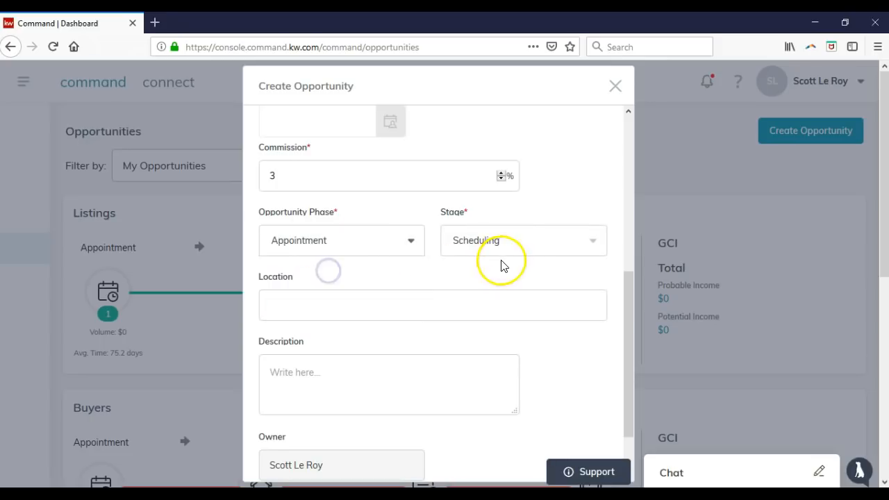
pyautogui.click(519, 246)
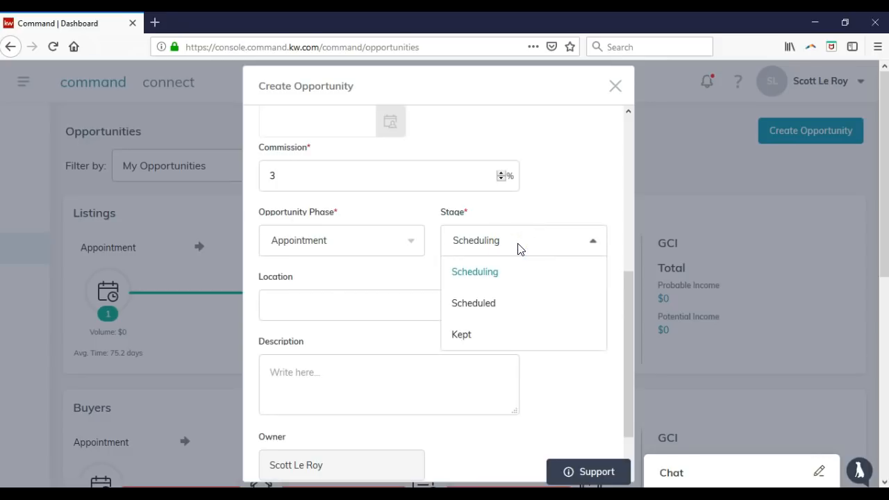
pyautogui.click(395, 238)
pyautogui.click(296, 305)
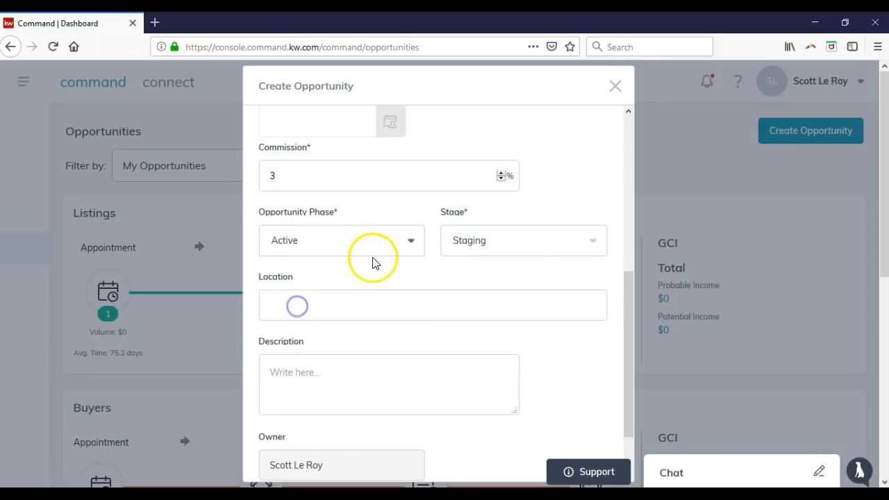
pyautogui.scroll(-2, 363, 263)
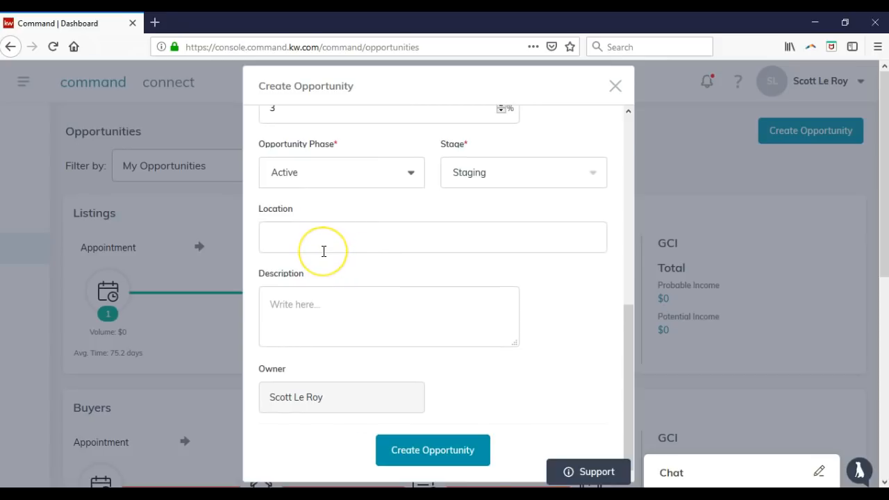
pyautogui.click(324, 250)
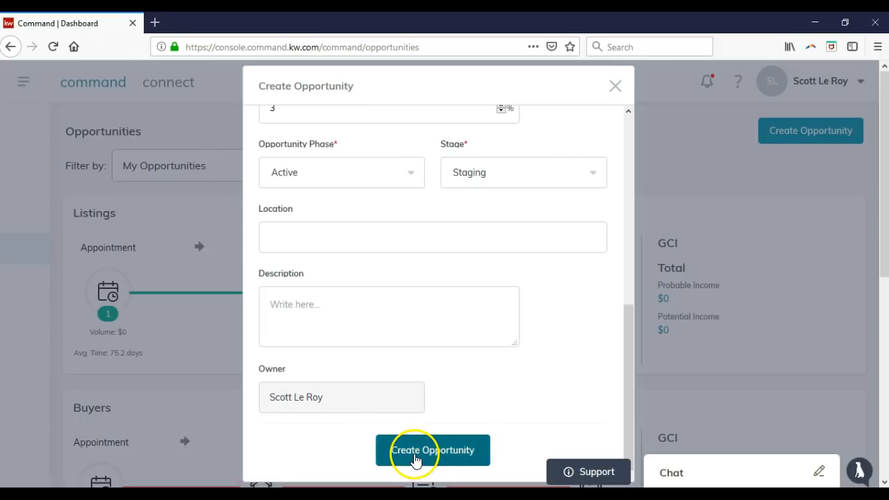
pyautogui.scroll(5, 414, 458)
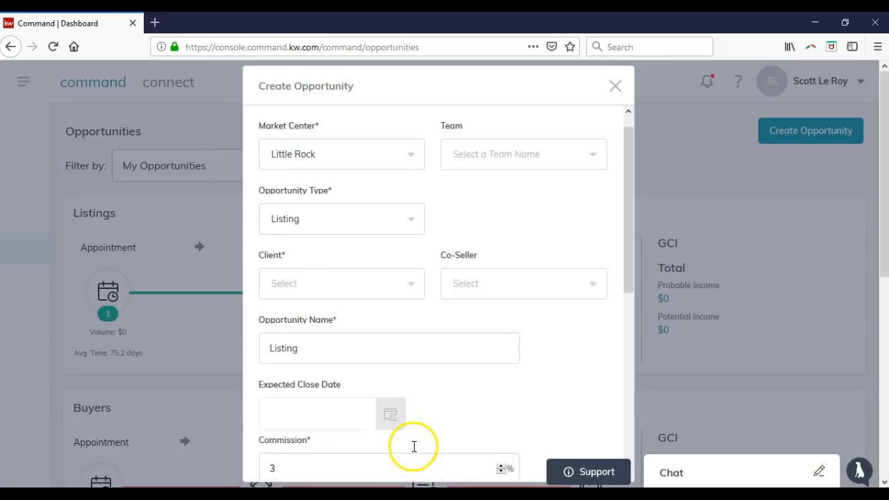
# Close the form without creating it and open the Appointment-stage listing opportunity
pyautogui.click(615, 85)
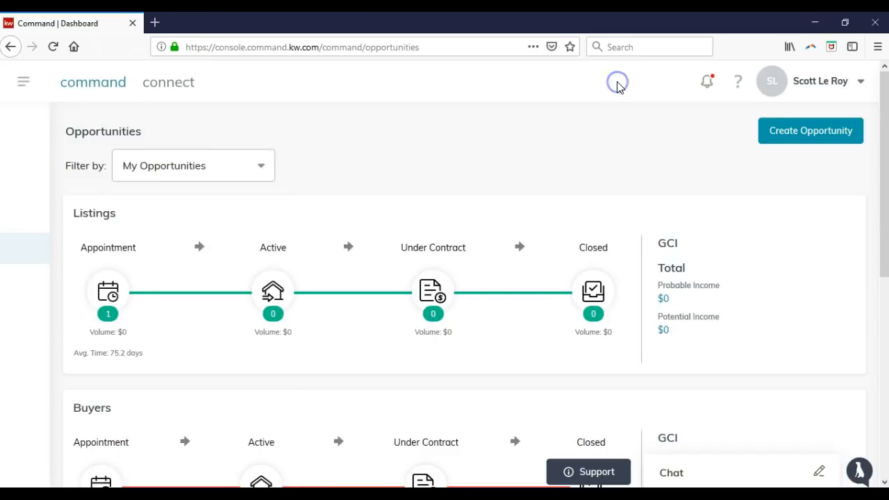
pyautogui.click(111, 310)
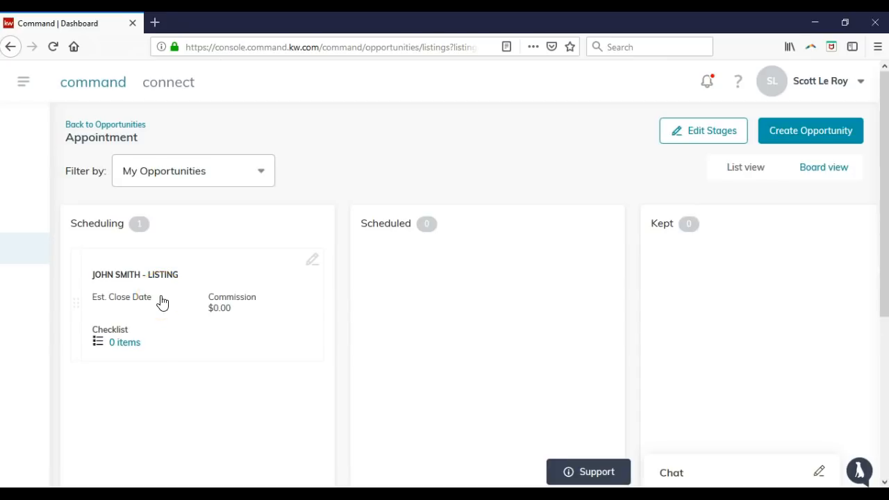
pyautogui.click(162, 303)
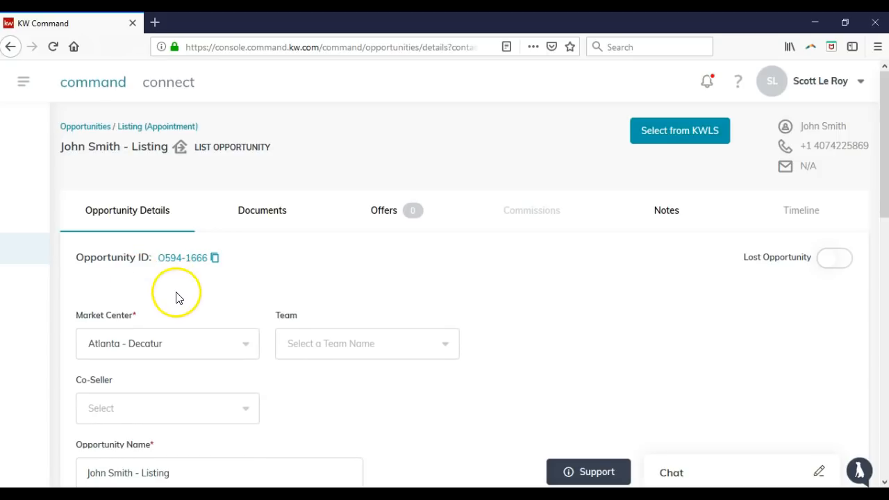
# Review the Opportunity Details, then view its Documents, showing 0 of 6 uploaded
pyautogui.scroll(-1, 257, 323)
pyautogui.scroll(-3, 257, 324)
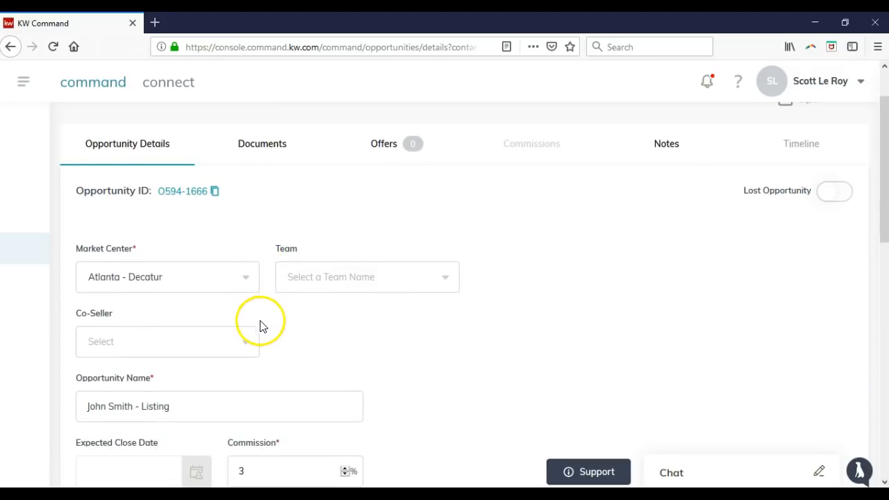
pyautogui.scroll(-2, 366, 321)
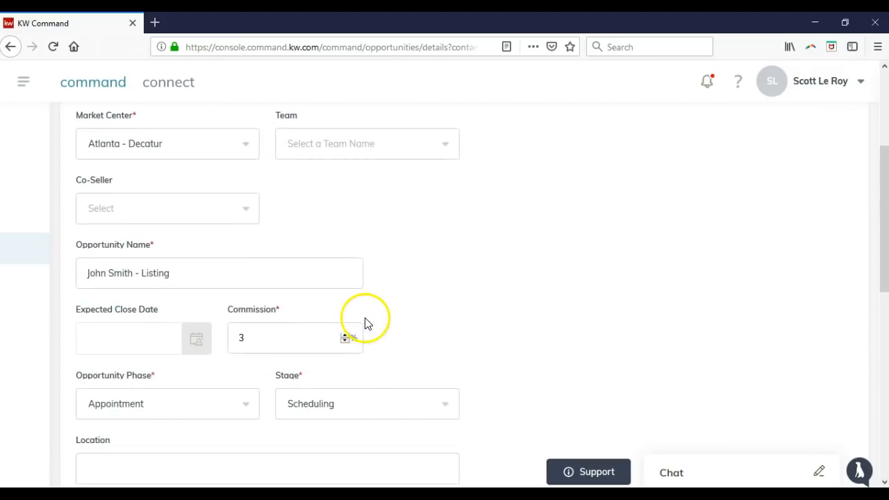
pyautogui.scroll(-2, 381, 323)
pyautogui.scroll(4, 386, 324)
pyautogui.scroll(1, 387, 324)
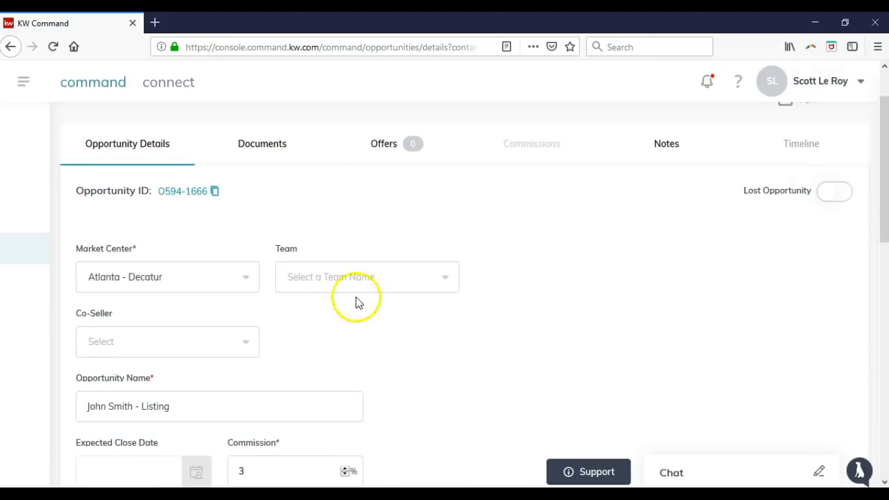
pyautogui.click(264, 154)
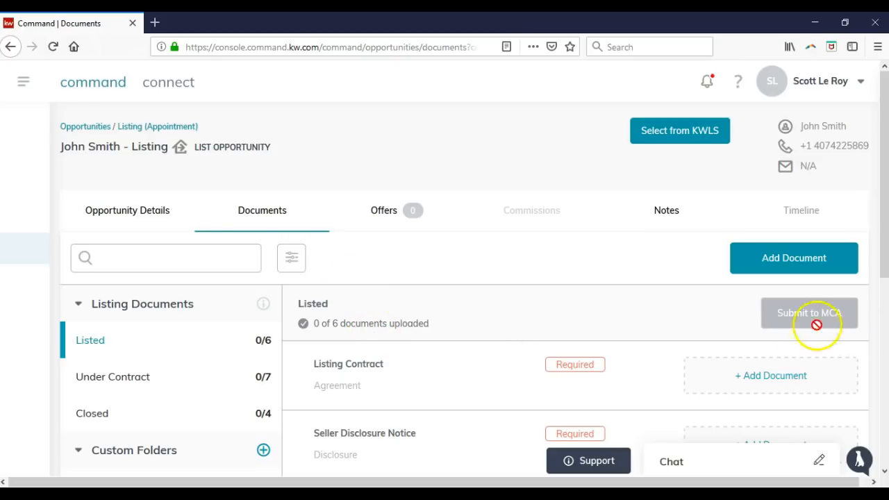
# Review the opportunity's Offers and Notes, then open Select from KWLS to search listings
pyautogui.click(393, 211)
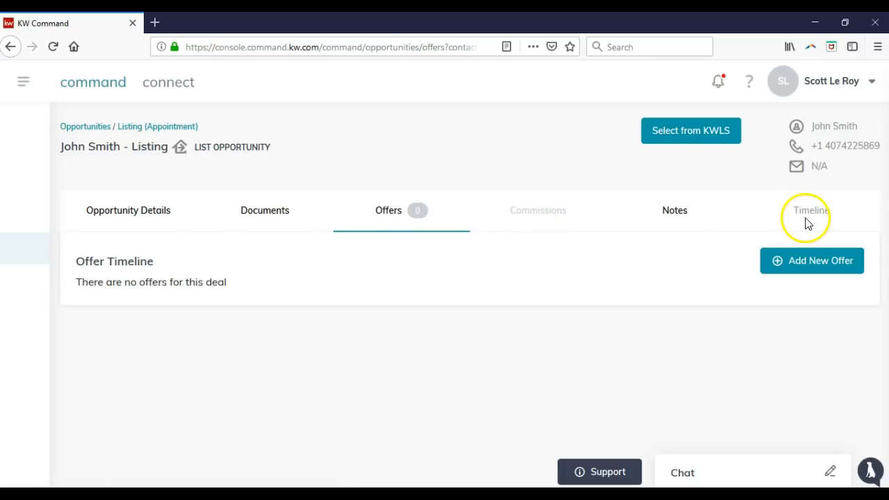
pyautogui.click(685, 220)
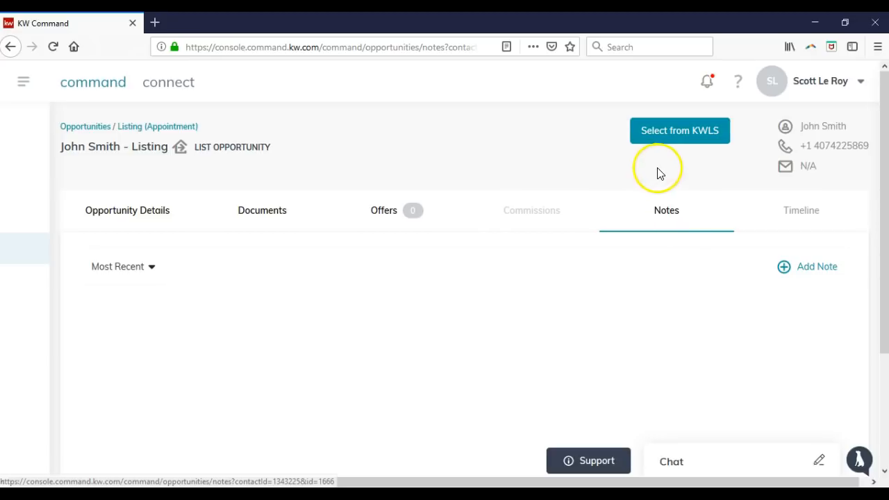
pyautogui.click(663, 134)
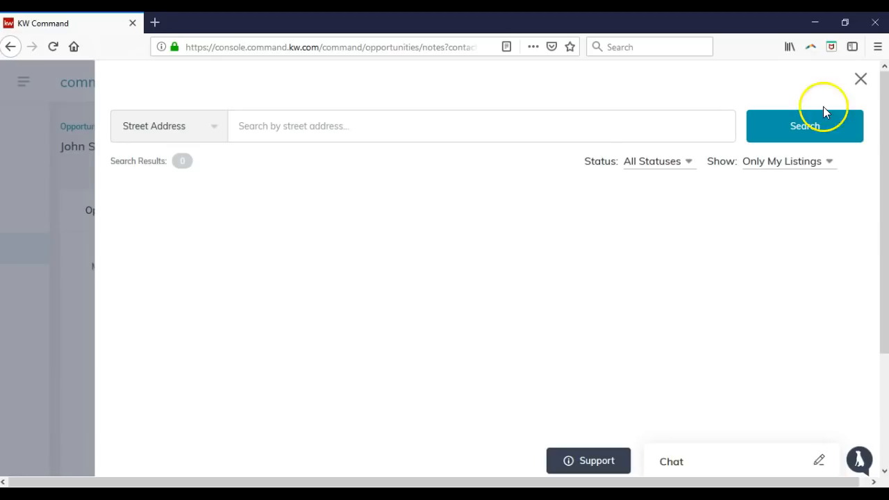
# Close the KWLS search and go to Lead Accelerator's My Marketing Campaigns from the main menu
pyautogui.click(860, 79)
pyautogui.click(25, 83)
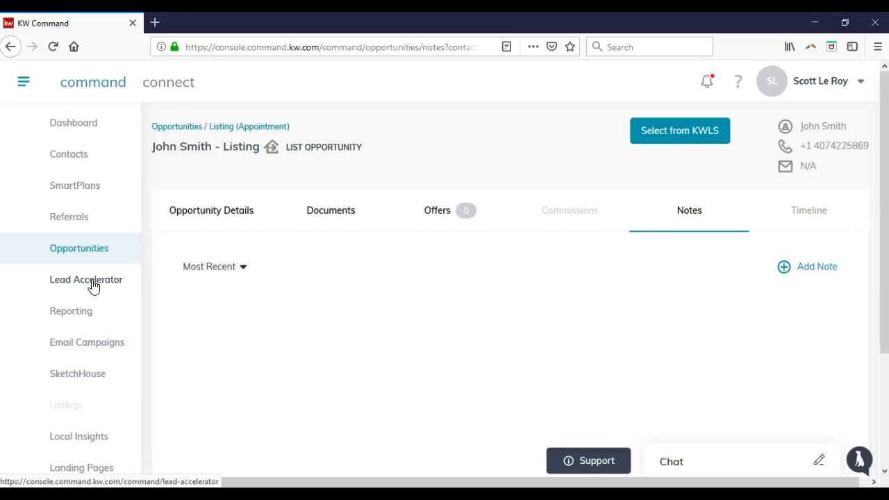
pyautogui.click(93, 280)
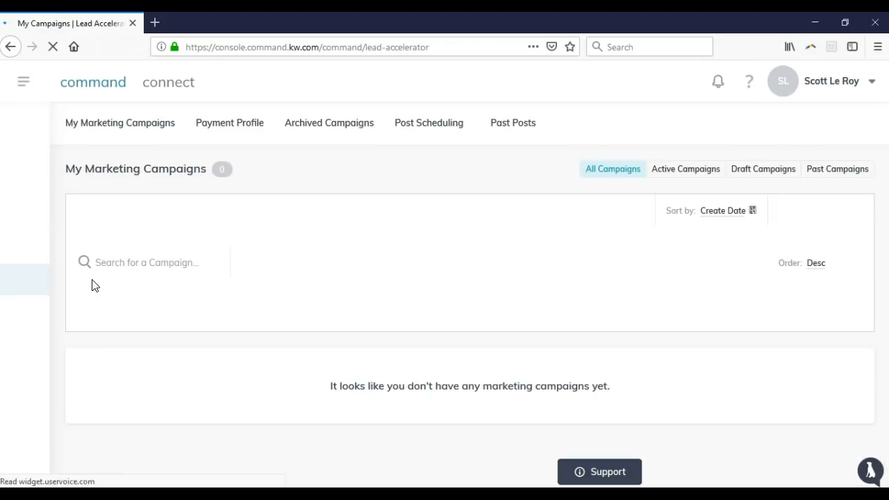
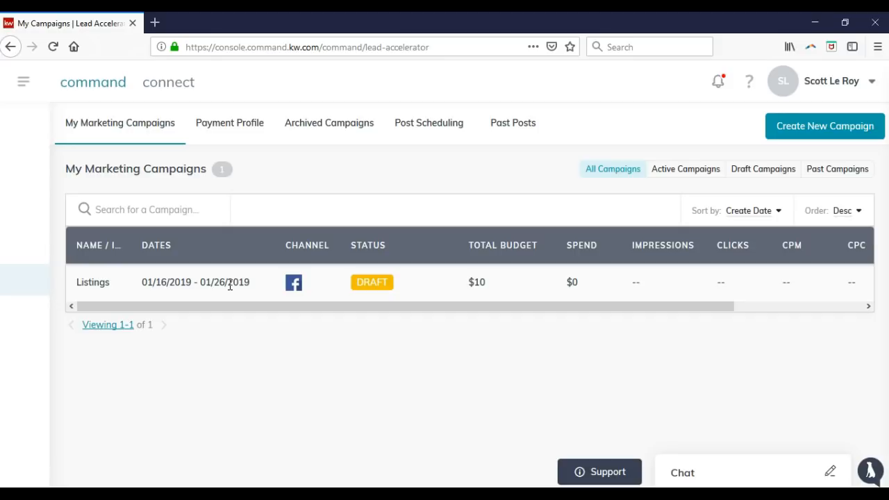
# Browse the Payment Profile and Archived Campaigns tabs, then view the empty Post Scheduling queue
pyautogui.click(802, 137)
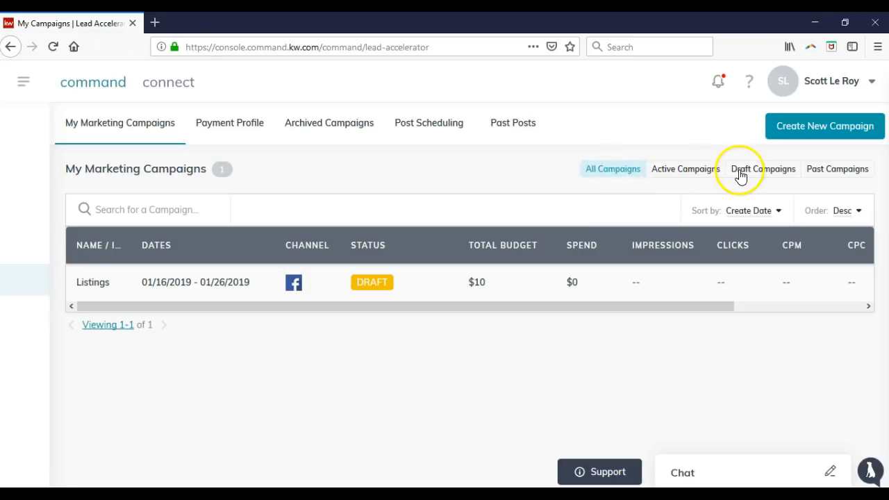
pyautogui.click(243, 125)
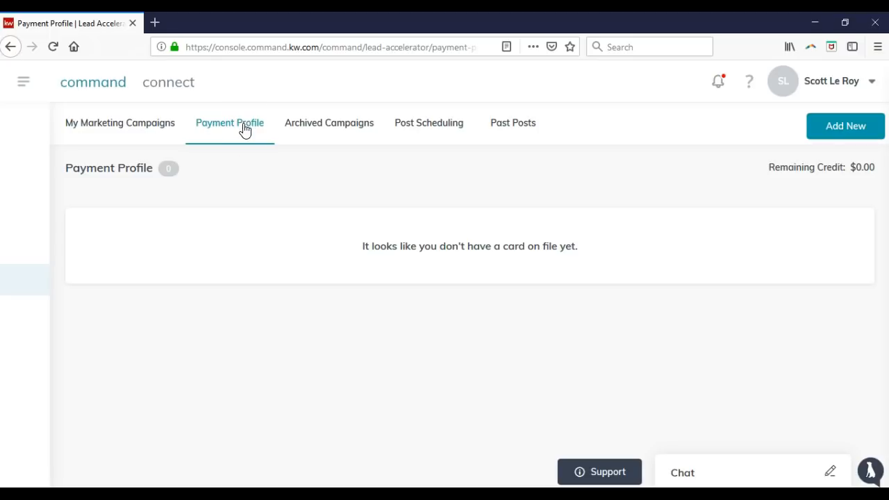
pyautogui.click(339, 131)
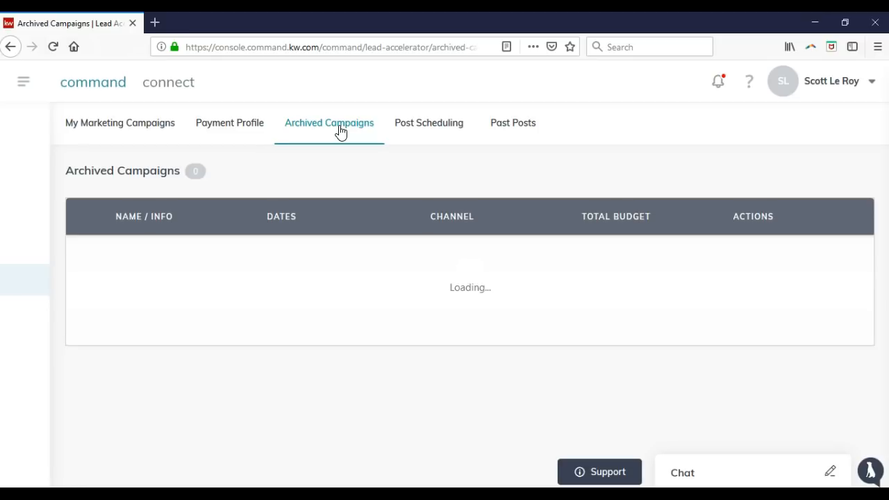
pyautogui.click(421, 132)
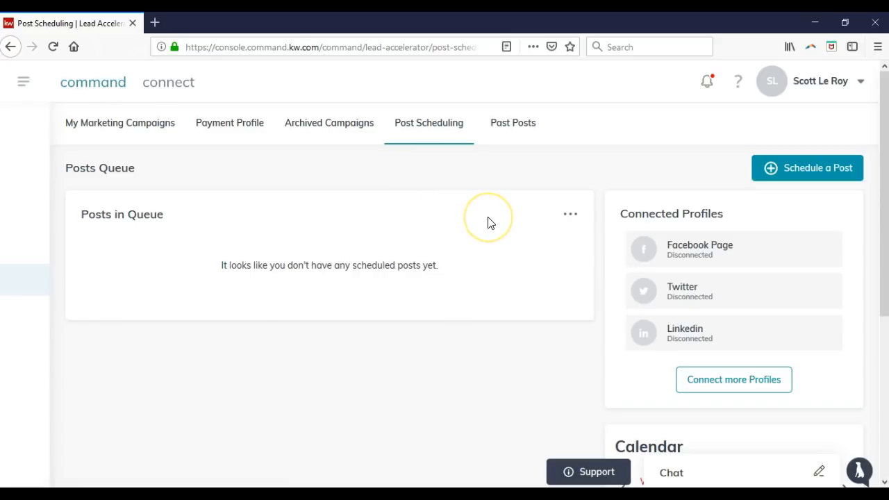
pyautogui.scroll(-3, 488, 222)
pyautogui.scroll(3, 489, 224)
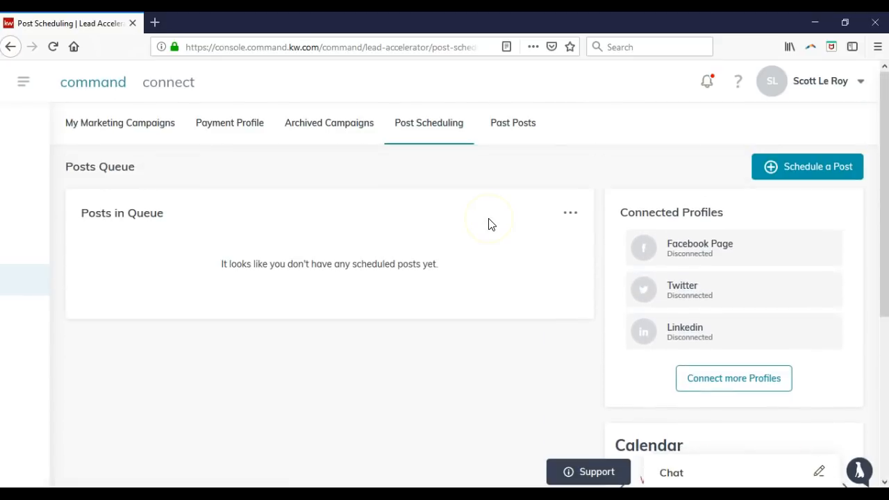
# Start a new scheduled post and look at its sending Actions options without choosing one
pyautogui.click(683, 247)
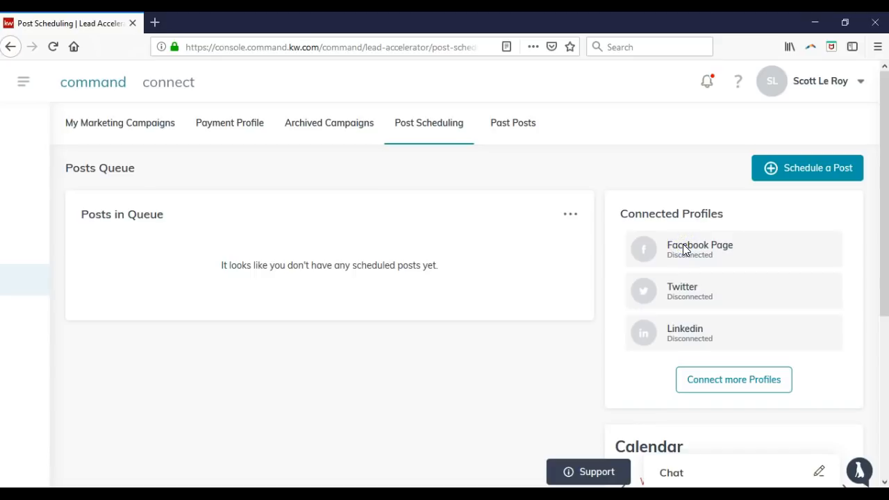
pyautogui.click(807, 171)
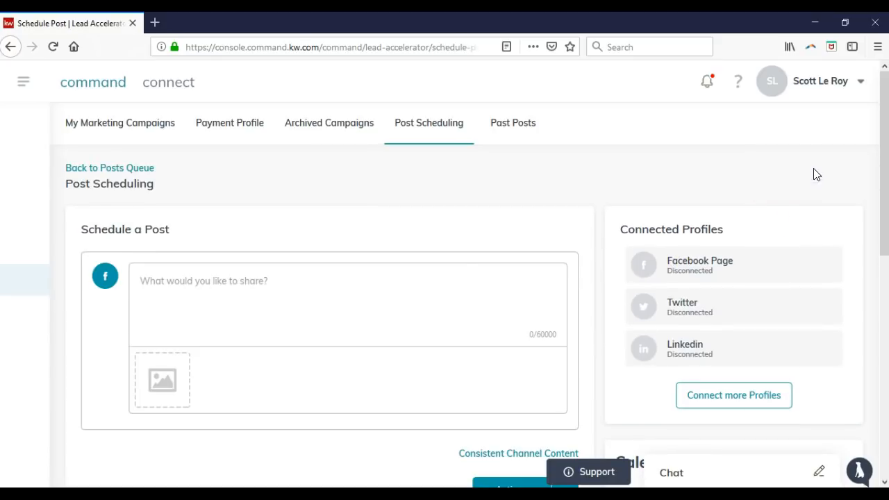
pyautogui.click(336, 312)
pyautogui.scroll(-2, 601, 321)
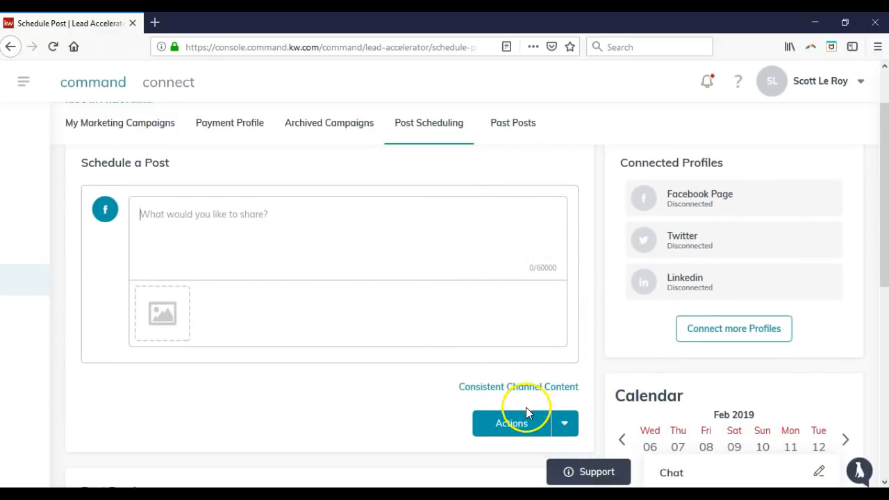
pyautogui.click(564, 425)
pyautogui.scroll(-4, 564, 425)
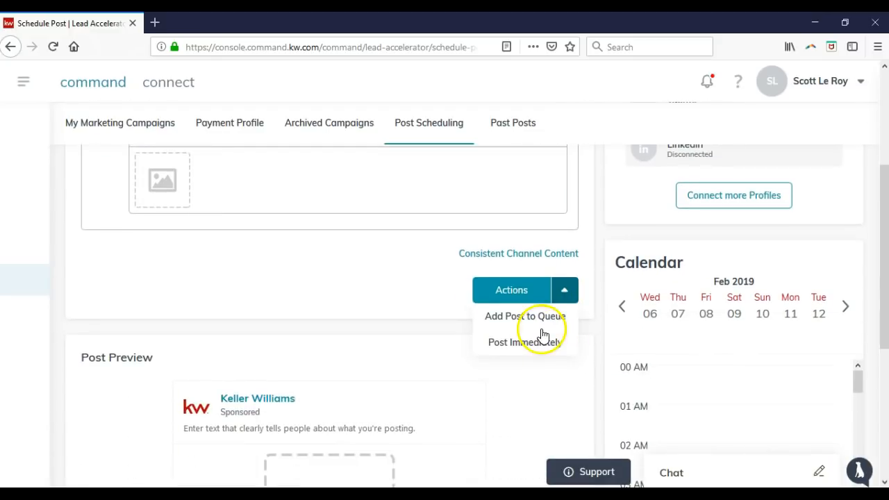
pyautogui.click(401, 323)
# View Past Posts, then return to the My Marketing Campaigns list
pyautogui.scroll(-2, 408, 324)
pyautogui.scroll(-2, 407, 324)
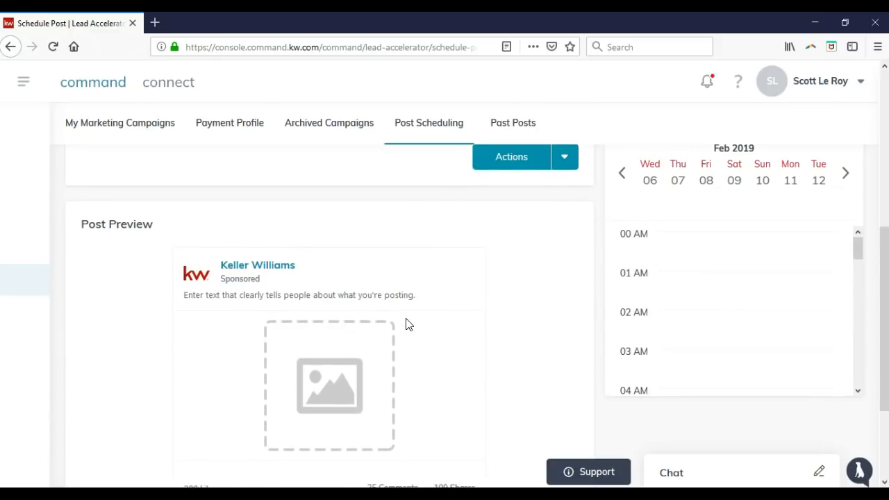
pyautogui.scroll(9, 408, 324)
pyautogui.scroll(1, 408, 324)
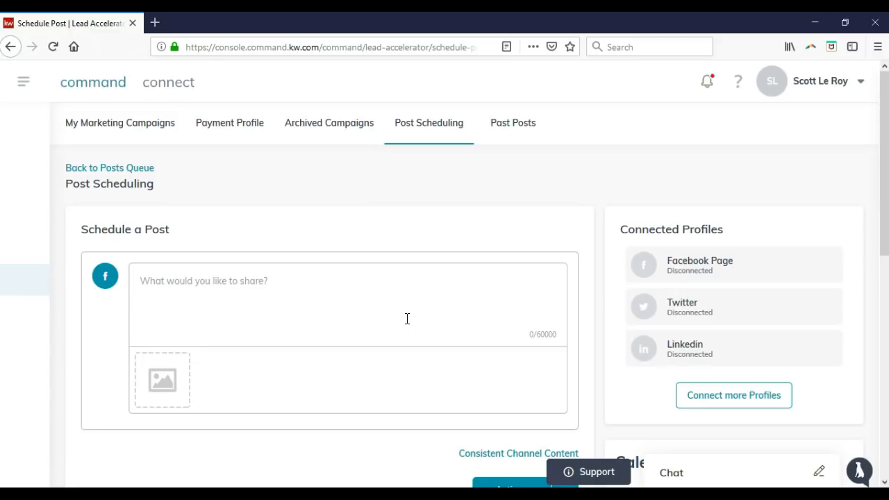
pyautogui.click(502, 133)
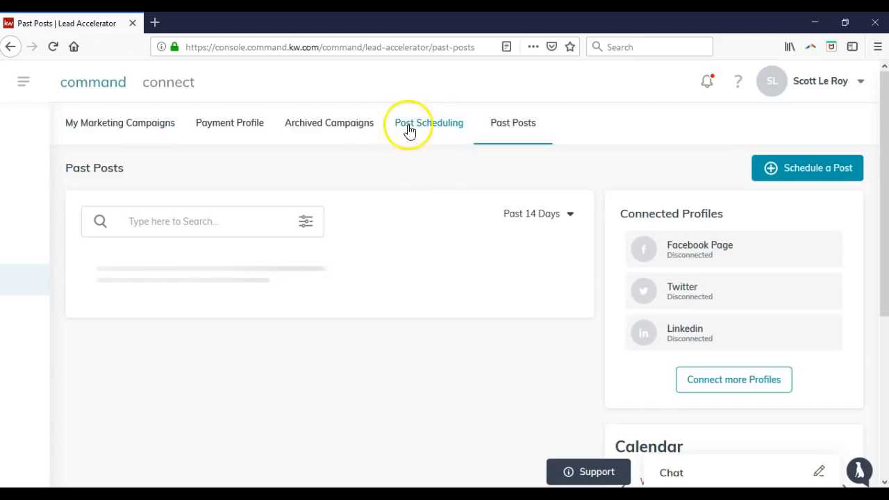
pyautogui.click(161, 129)
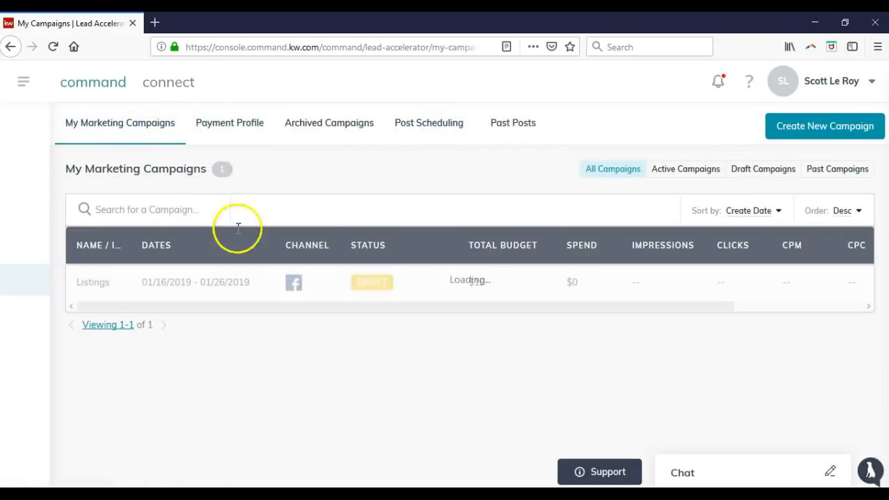
# Start a new marketing campaign named 'Test Campaign'
pyautogui.click(806, 131)
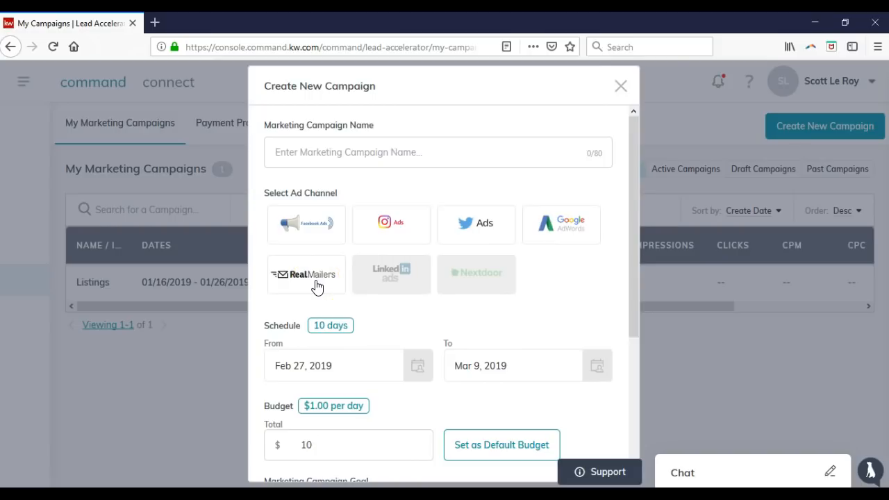
pyautogui.click(395, 152)
pyautogui.write('test Campaign')
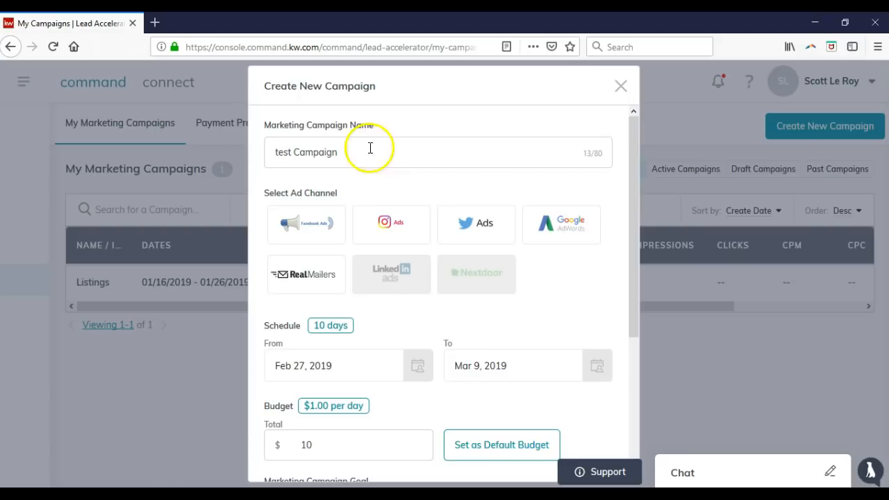
pyautogui.click(278, 152)
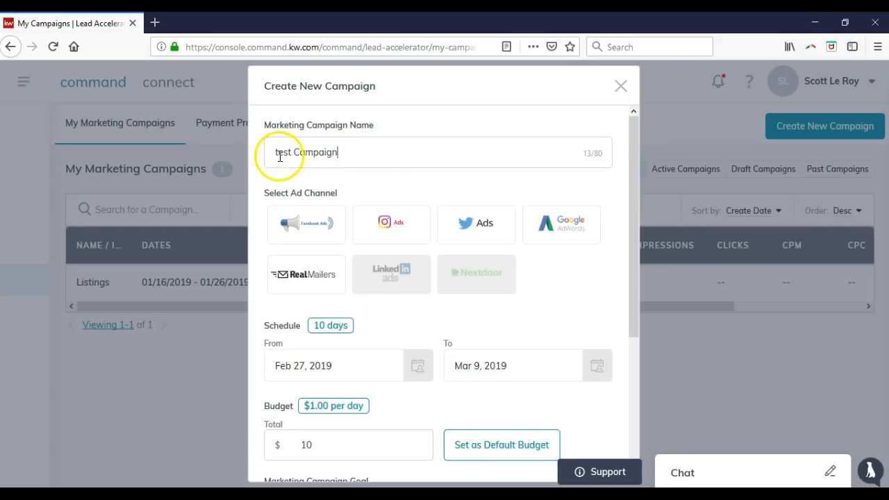
pyautogui.press('BackSpace')
pyautogui.write('T')
# Try the Facebook, Instagram and Google AdWords channels, then dismiss the connect-channel-first warnings
pyautogui.click(298, 215)
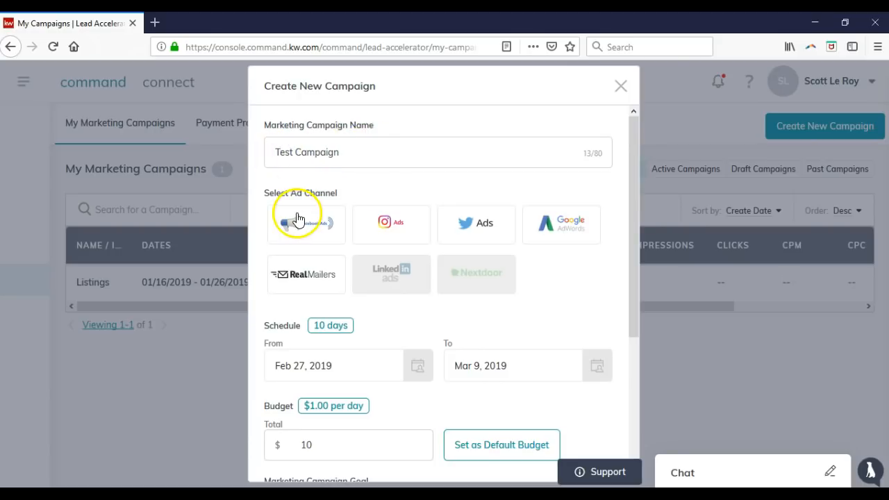
pyautogui.click(317, 236)
pyautogui.click(391, 229)
pyautogui.click(575, 222)
pyautogui.click(317, 226)
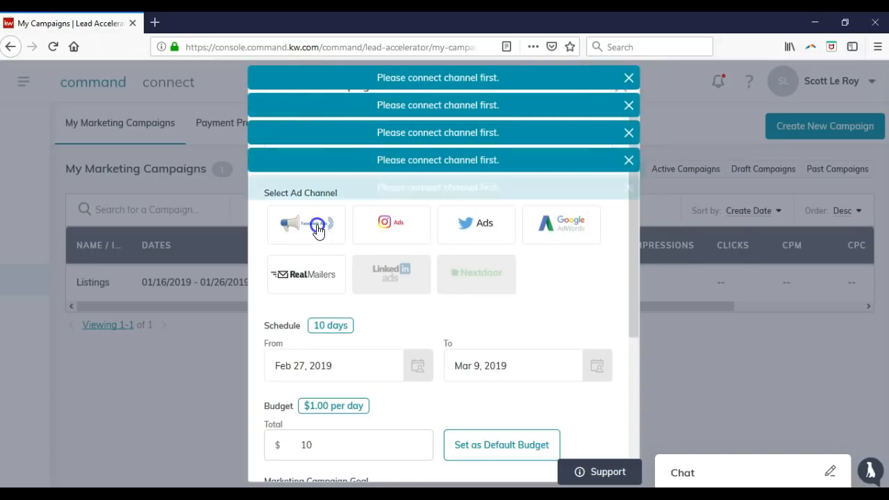
pyautogui.click(630, 186)
pyautogui.click(629, 160)
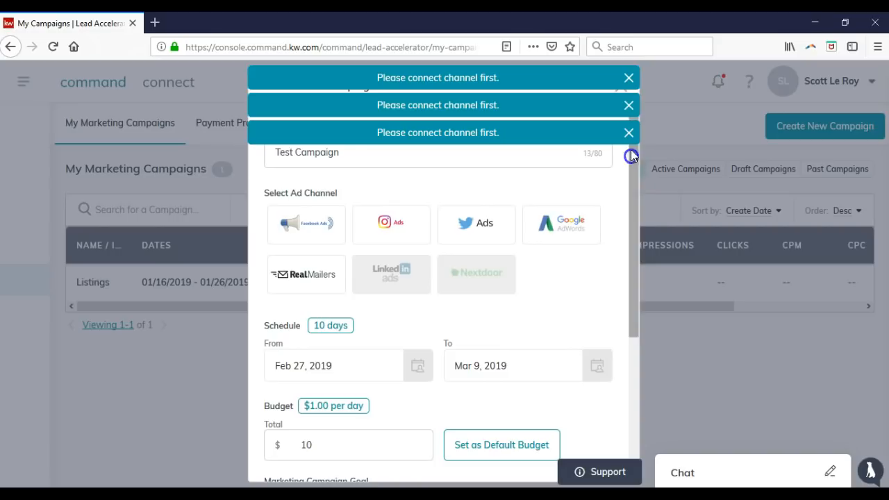
pyautogui.click(629, 132)
pyautogui.click(629, 78)
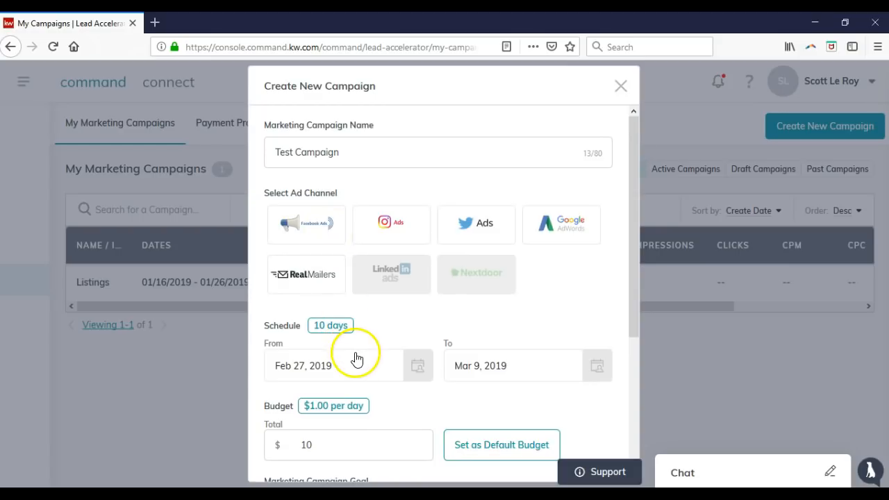
pyautogui.scroll(-2, 355, 365)
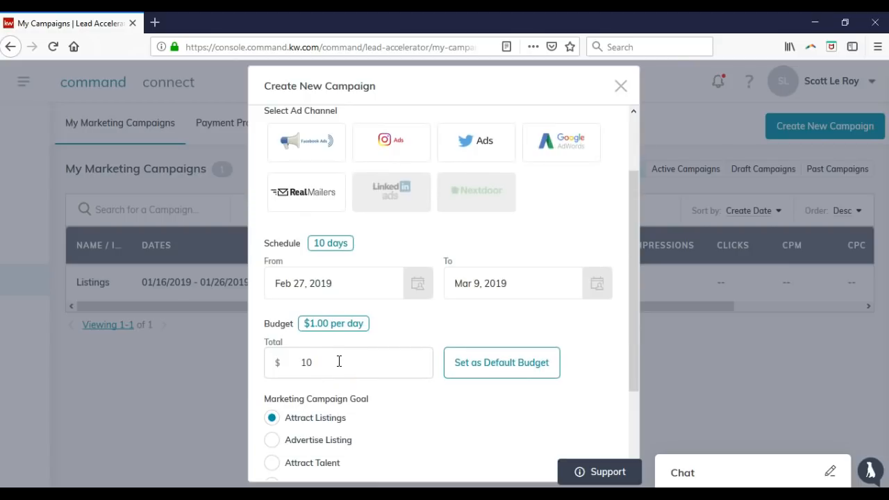
pyautogui.scroll(-3, 363, 371)
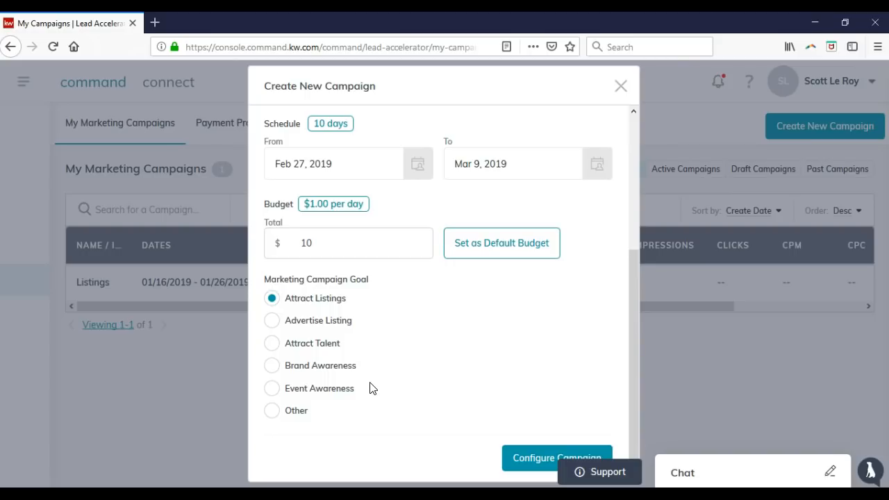
pyautogui.scroll(5, 369, 388)
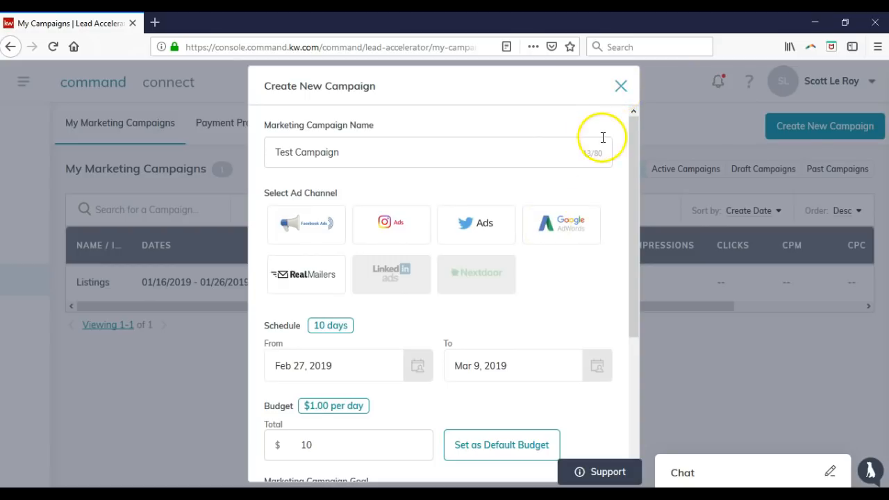
# Close the campaign form unsaved and scroll the campaigns table right and back left
pyautogui.click(620, 87)
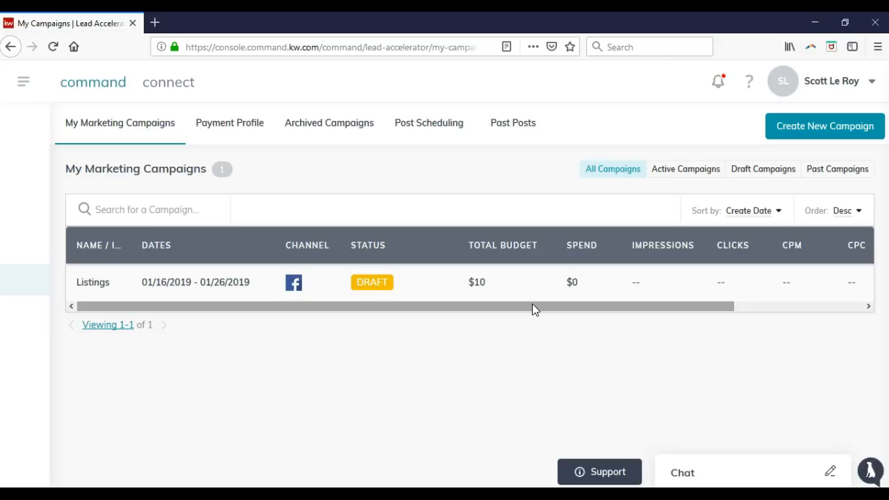
pyautogui.moveTo(612, 312); pyautogui.dragTo(740, 306)
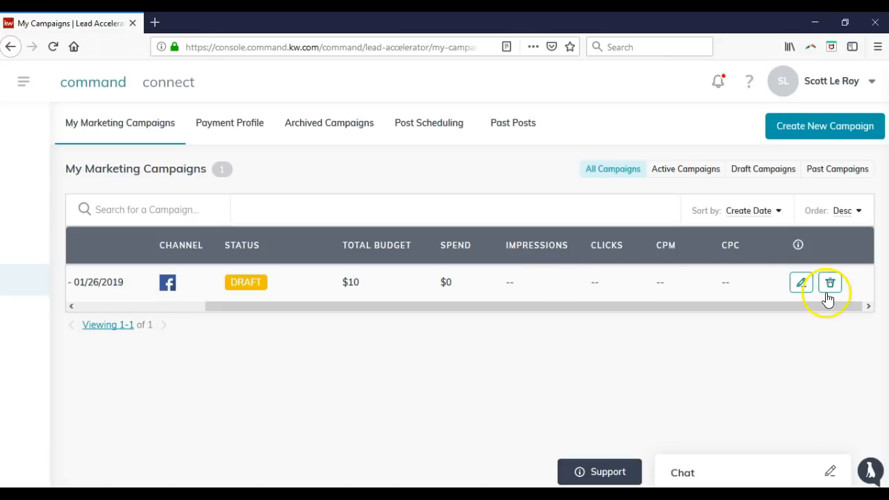
pyautogui.click(766, 307)
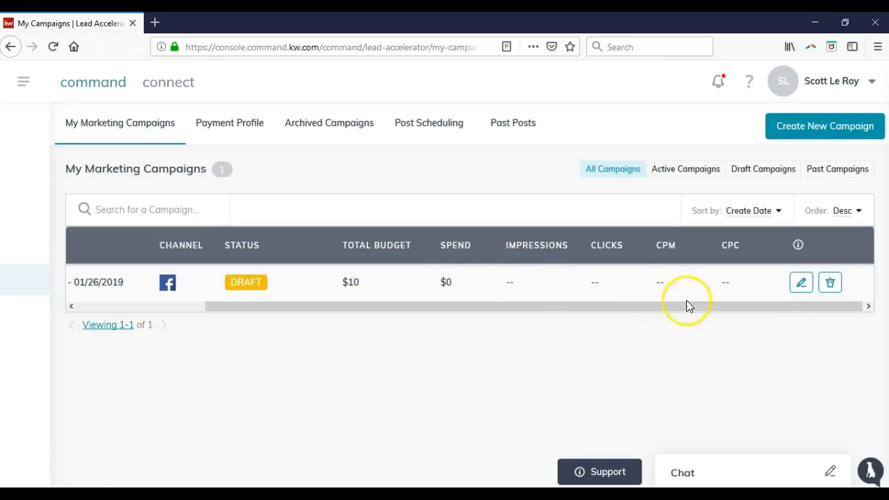
pyautogui.click(451, 307)
pyautogui.moveTo(452, 307); pyautogui.dragTo(308, 312)
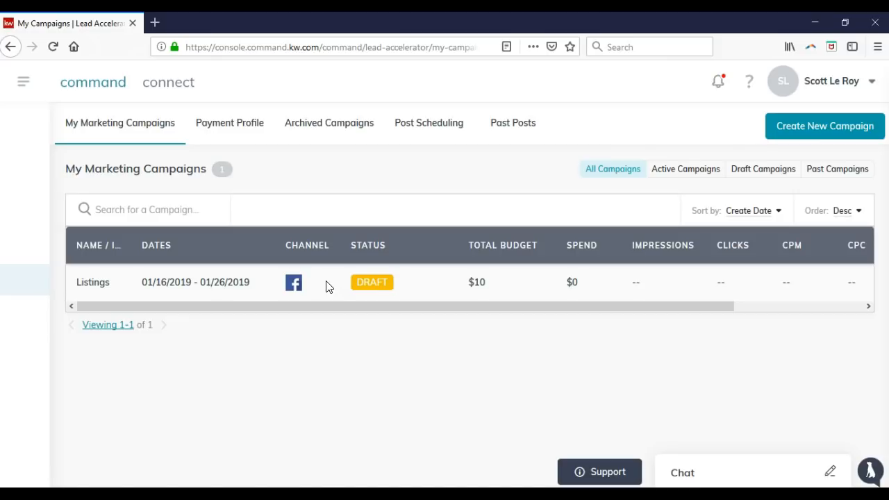
pyautogui.click(27, 83)
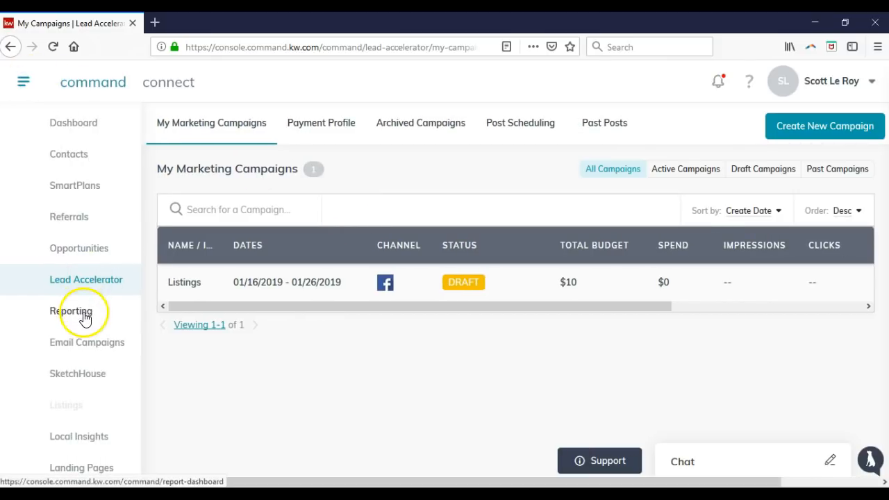
pyautogui.click(84, 314)
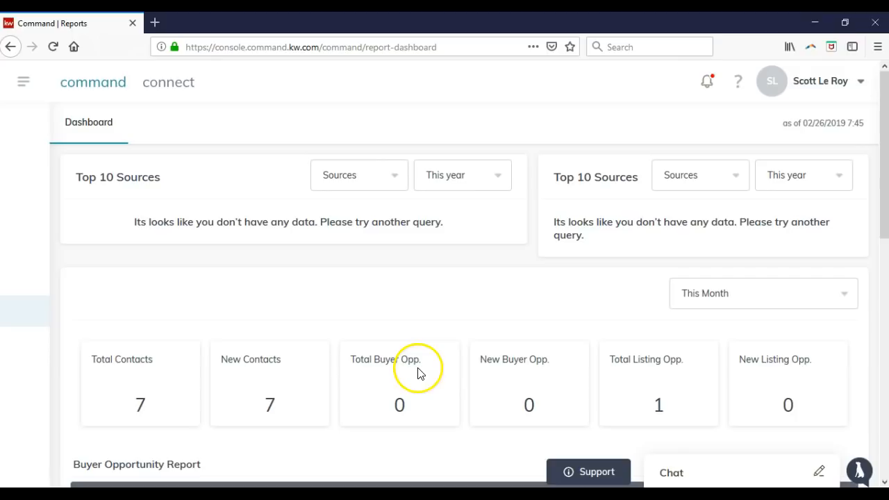
pyautogui.scroll(-2, 627, 368)
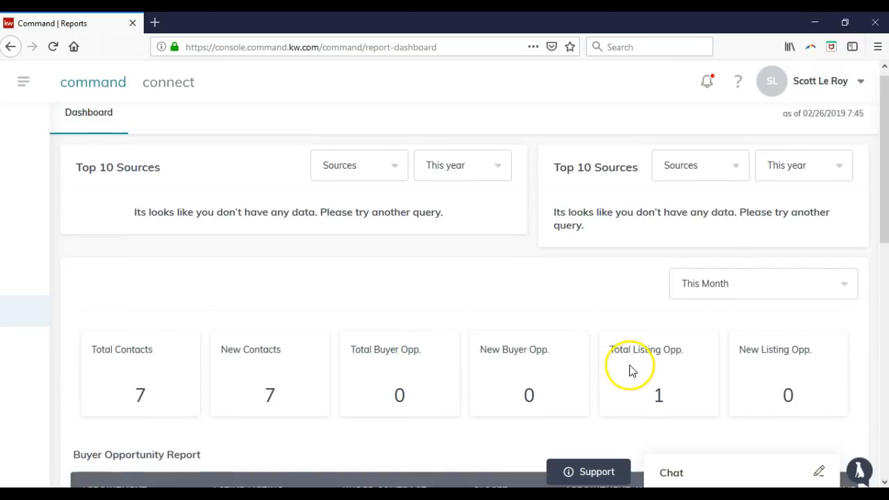
pyautogui.scroll(-1, 611, 365)
pyautogui.scroll(-2, 389, 389)
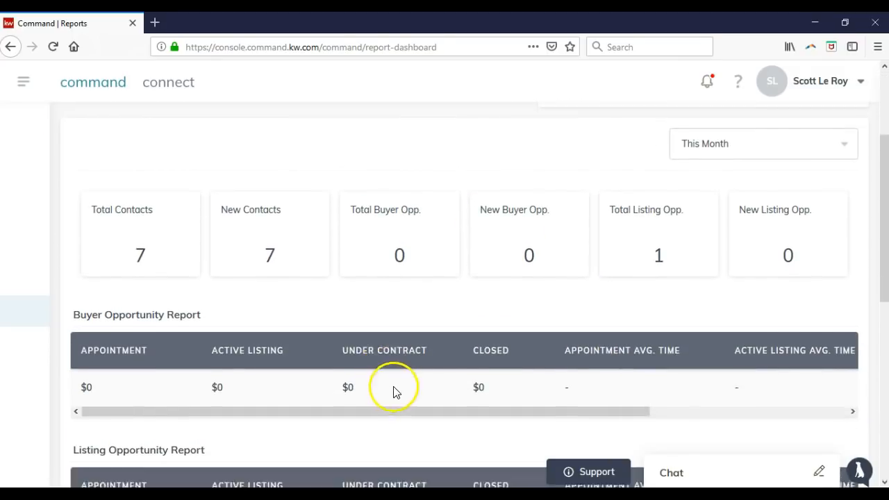
pyautogui.scroll(-2, 399, 354)
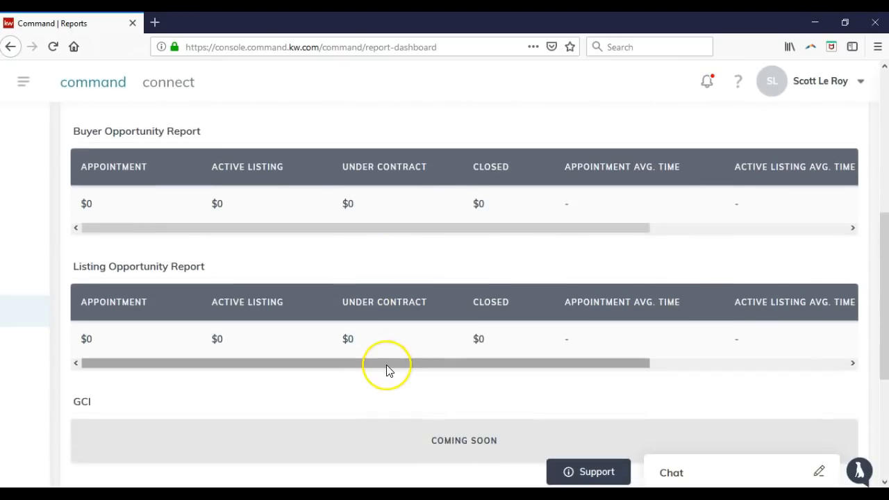
pyautogui.scroll(-1, 386, 366)
pyautogui.scroll(-1, 417, 351)
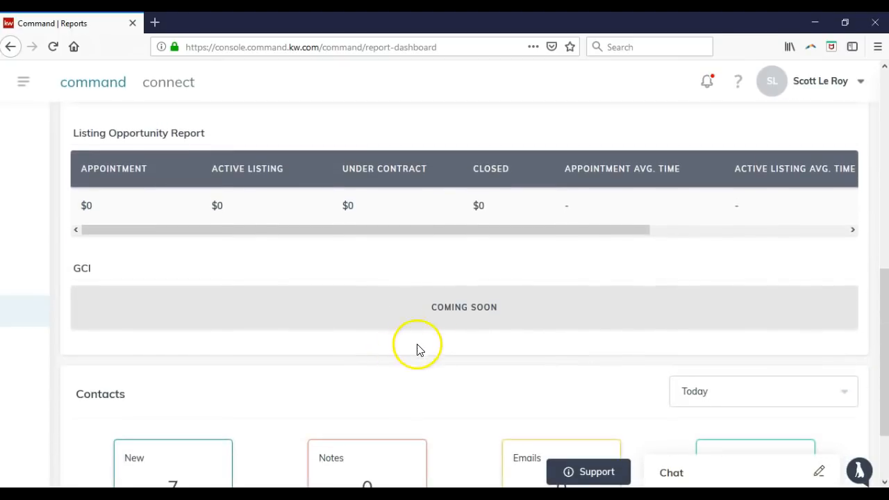
pyautogui.scroll(-2, 432, 345)
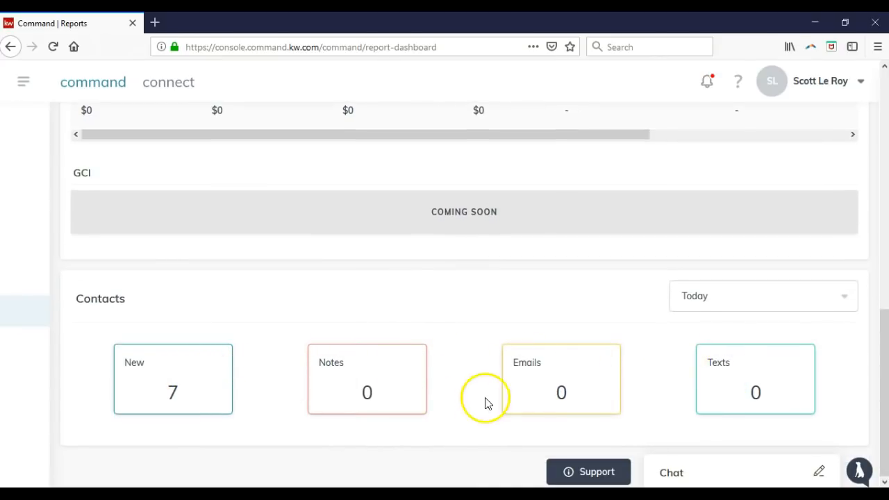
pyautogui.scroll(2, 256, 397)
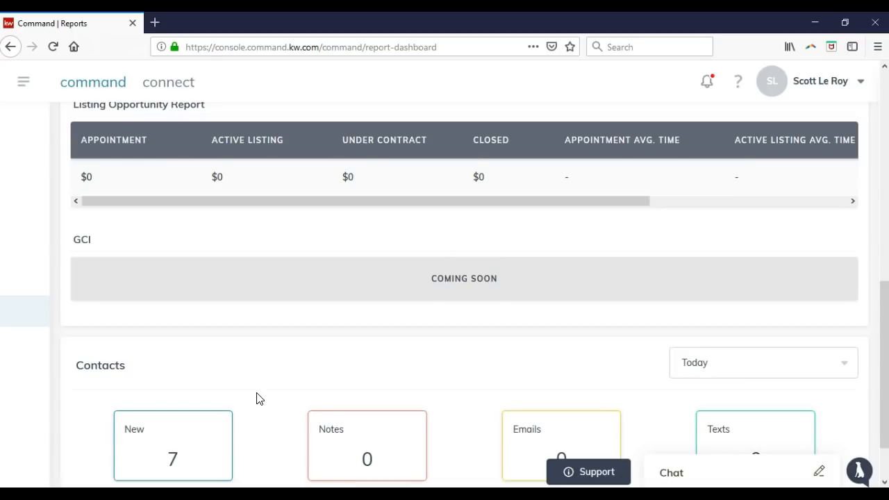
pyautogui.scroll(8, 257, 398)
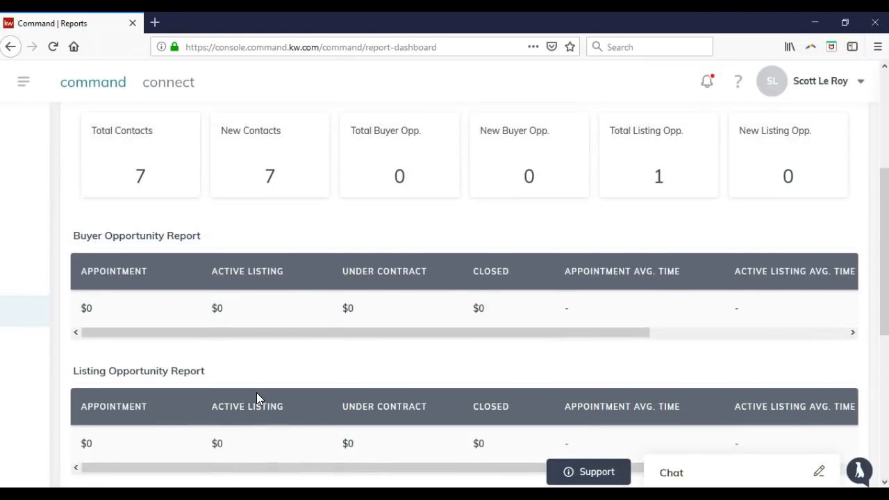
pyautogui.scroll(6, 256, 397)
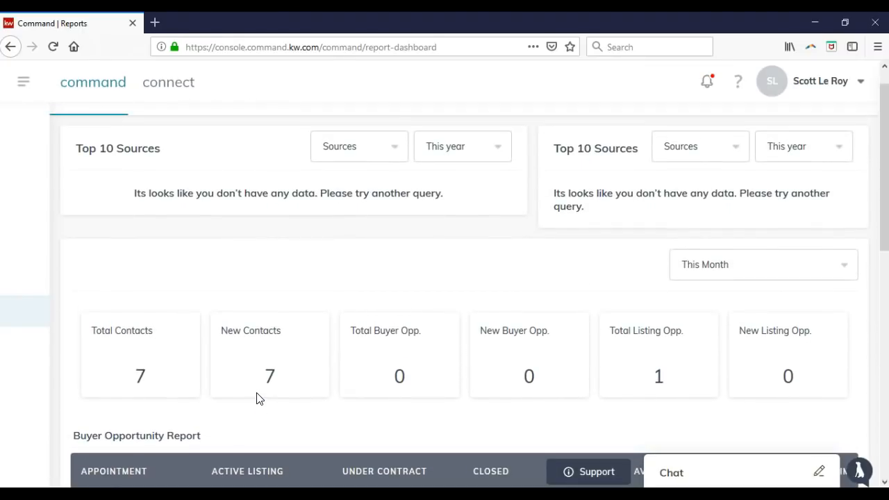
pyautogui.scroll(-2, 256, 395)
pyautogui.click(236, 341)
pyautogui.scroll(-3, 236, 340)
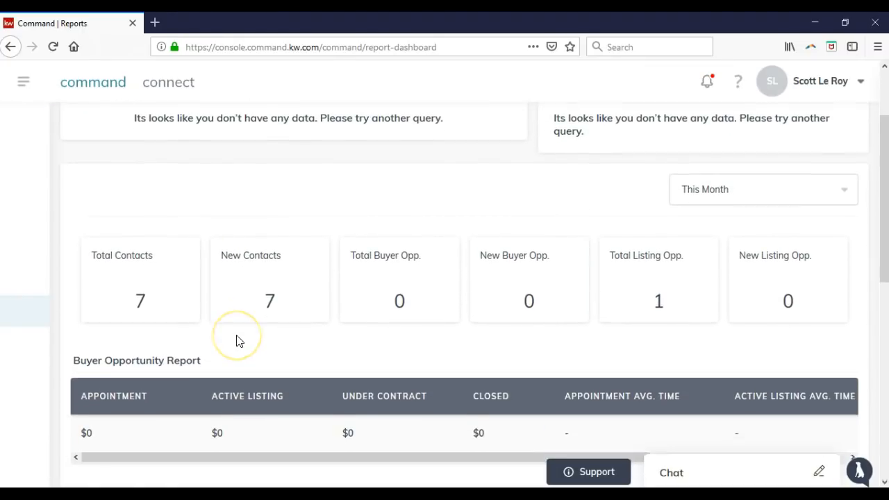
pyautogui.scroll(-3, 236, 340)
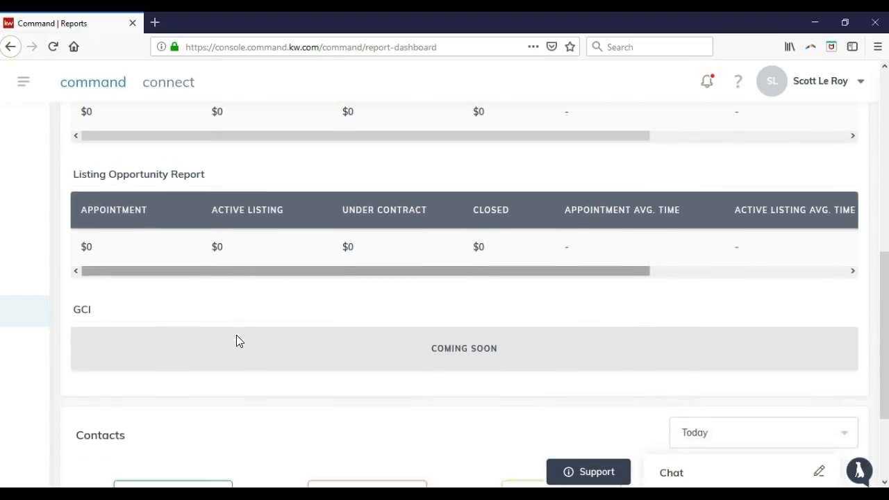
pyautogui.click(229, 352)
pyautogui.scroll(8, 230, 351)
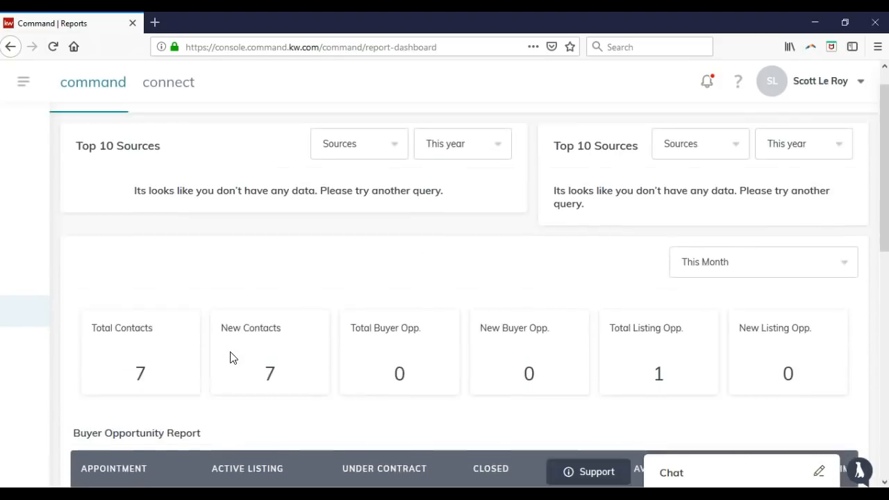
# Go to Email Campaigns from the main menu and show the Profile, Settings and Logout options
pyautogui.click(23, 82)
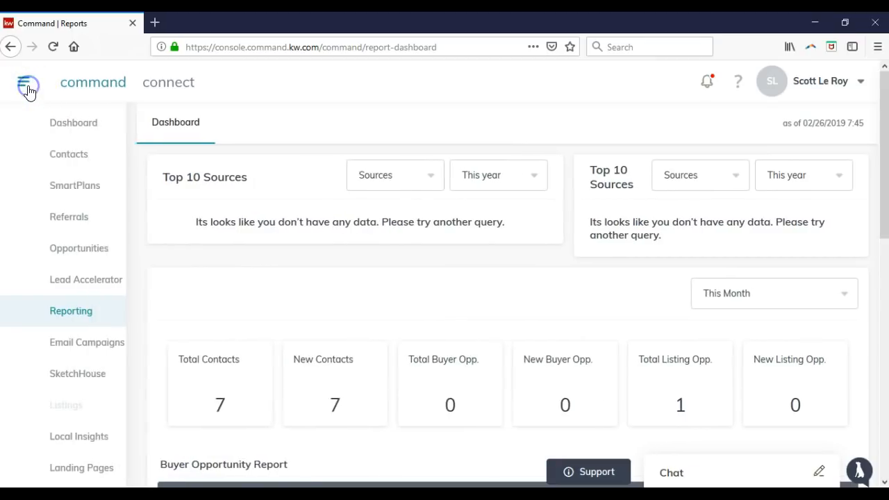
pyautogui.click(88, 341)
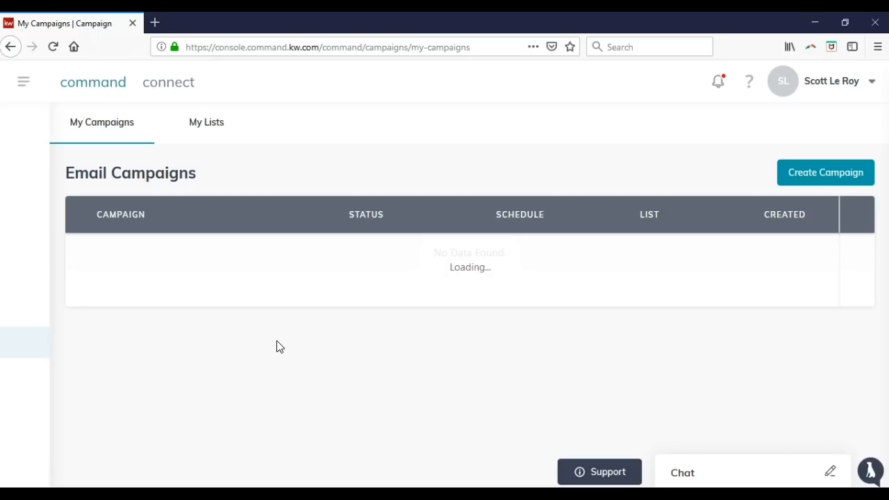
pyautogui.click(851, 84)
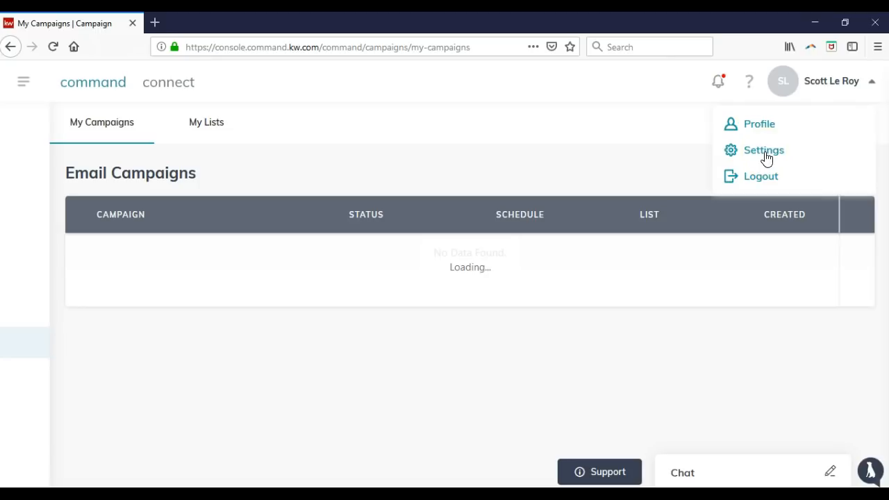
pyautogui.click(154, 23)
pyautogui.write('mailcjimp')
pyautogui.press('BackSpace')
pyautogui.press('BackSpace')
pyautogui.press('BackSpace')
pyautogui.press('BackSpace')
pyautogui.write('himp.com')
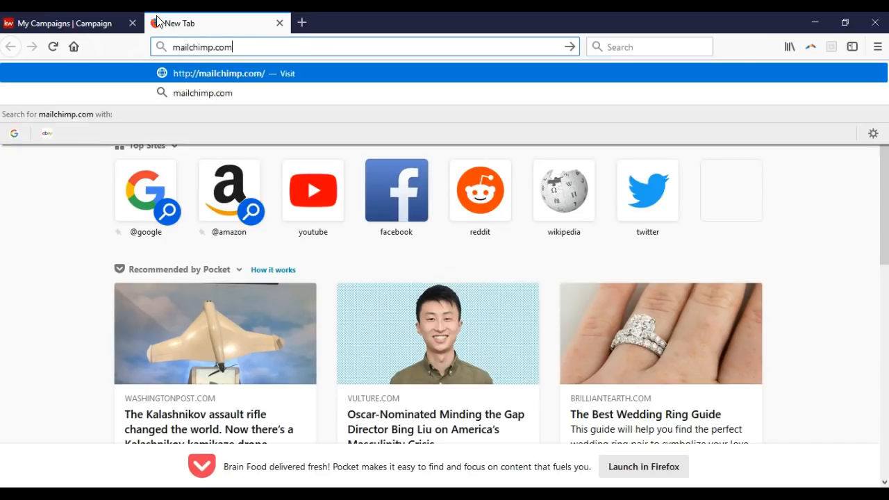
pyautogui.press('Return')
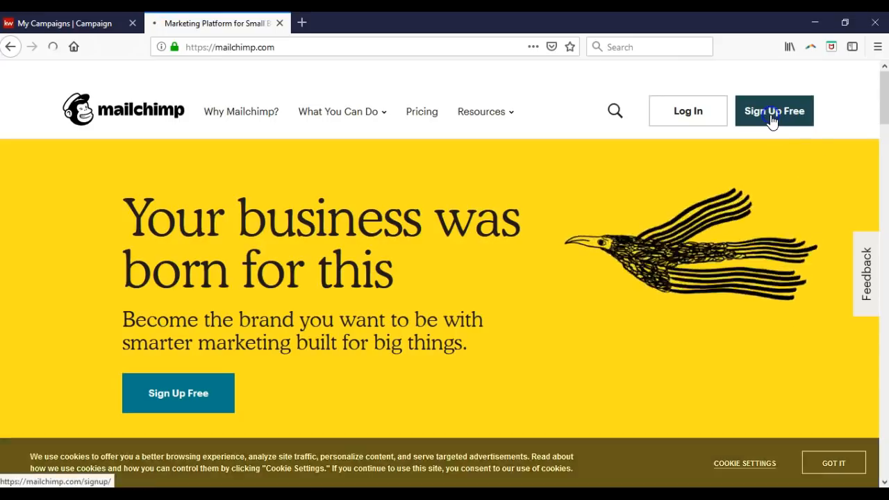
pyautogui.click(771, 120)
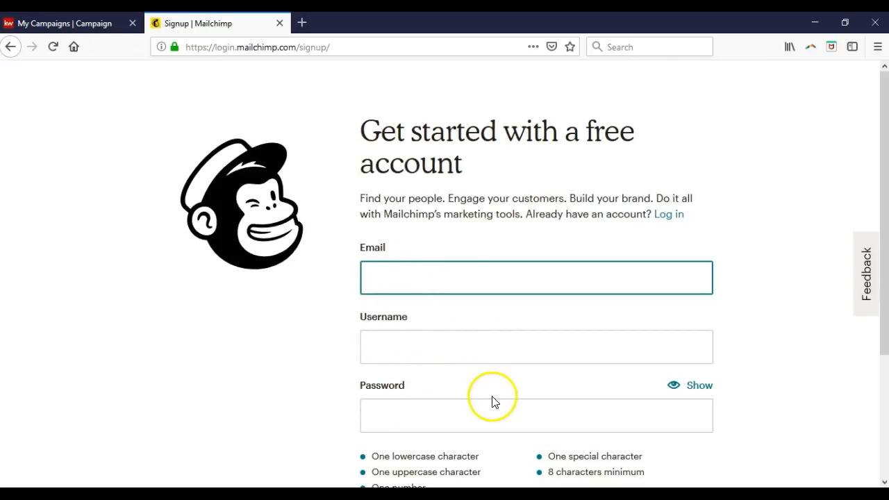
pyautogui.click(395, 284)
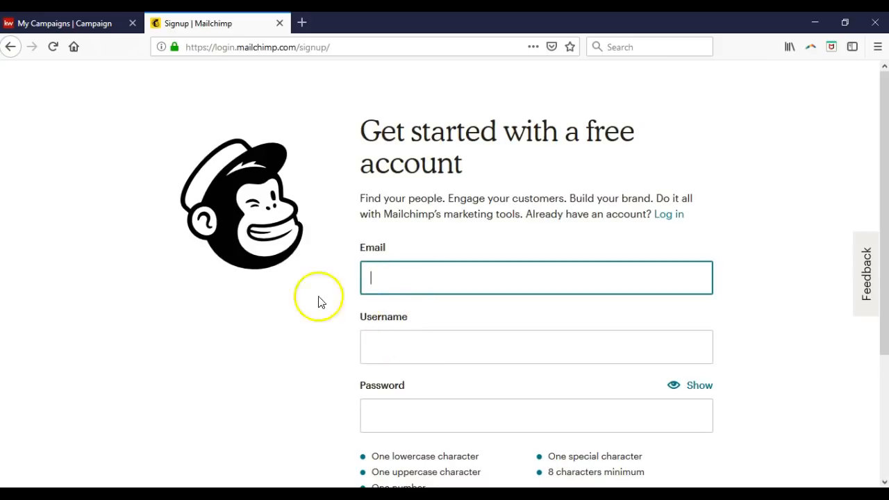
pyautogui.click(280, 24)
# Close the account options, view My Lists, then return to My Campaigns and start a new email campaign
pyautogui.click(390, 114)
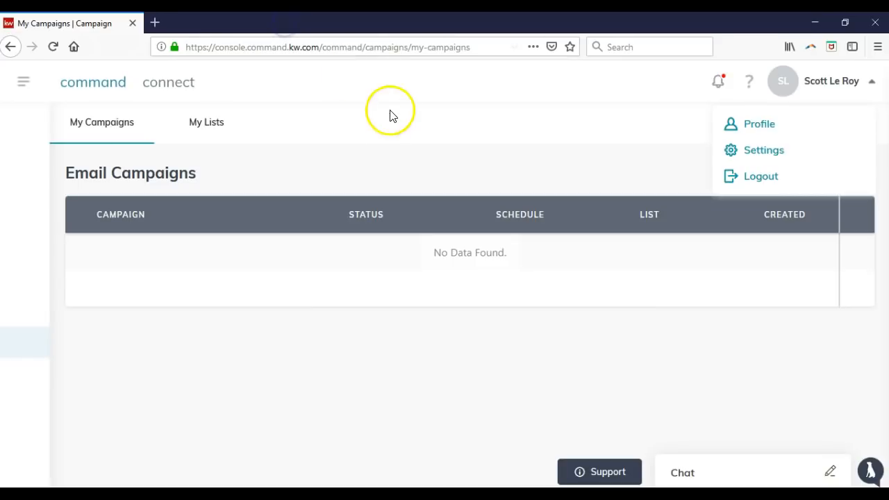
pyautogui.click(384, 136)
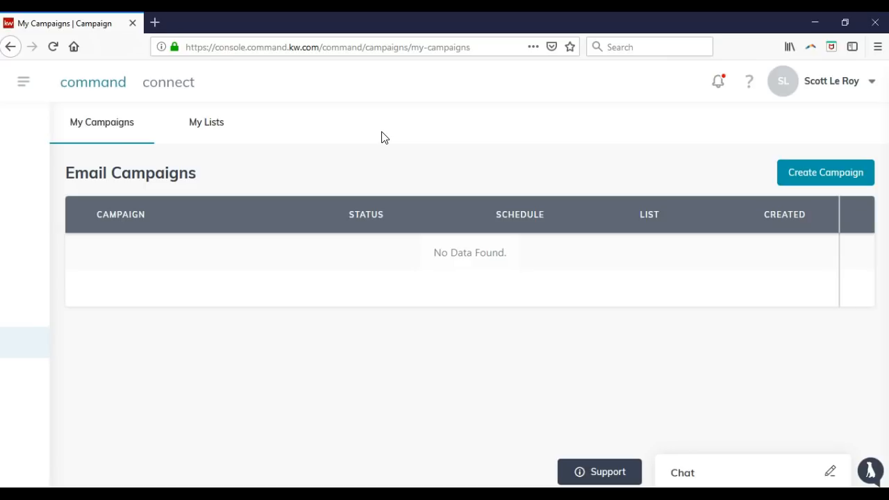
pyautogui.click(222, 125)
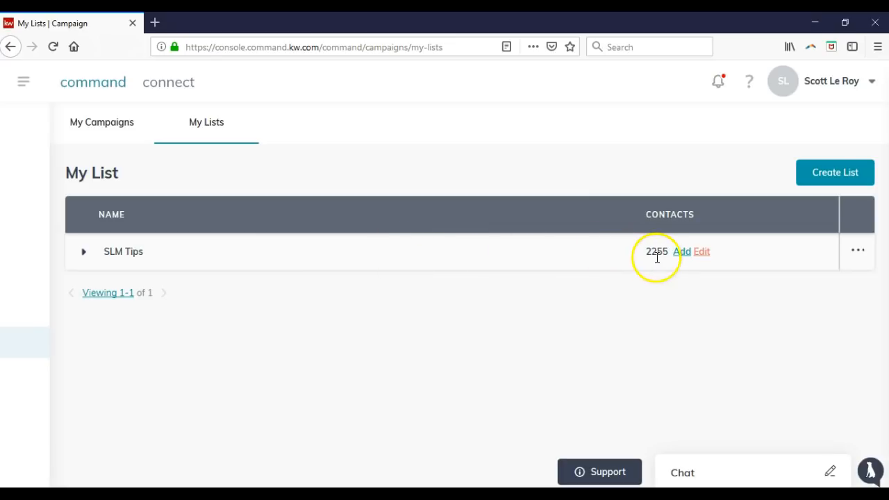
pyautogui.click(122, 132)
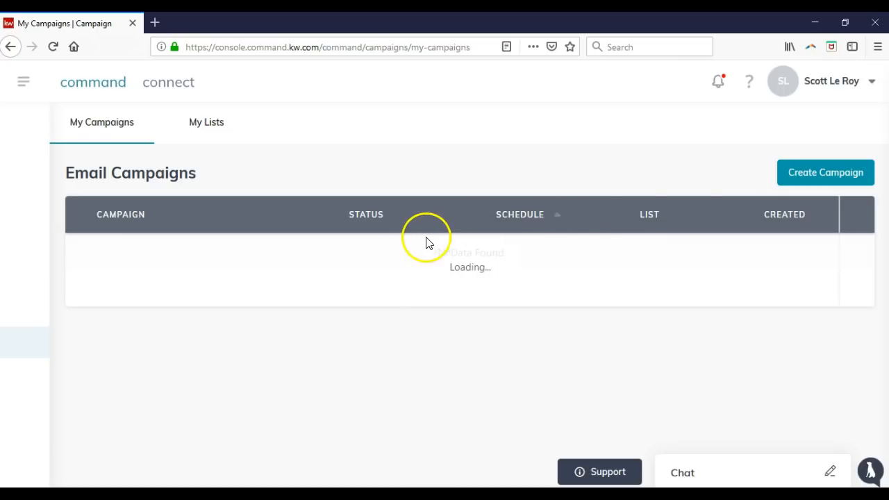
pyautogui.click(800, 182)
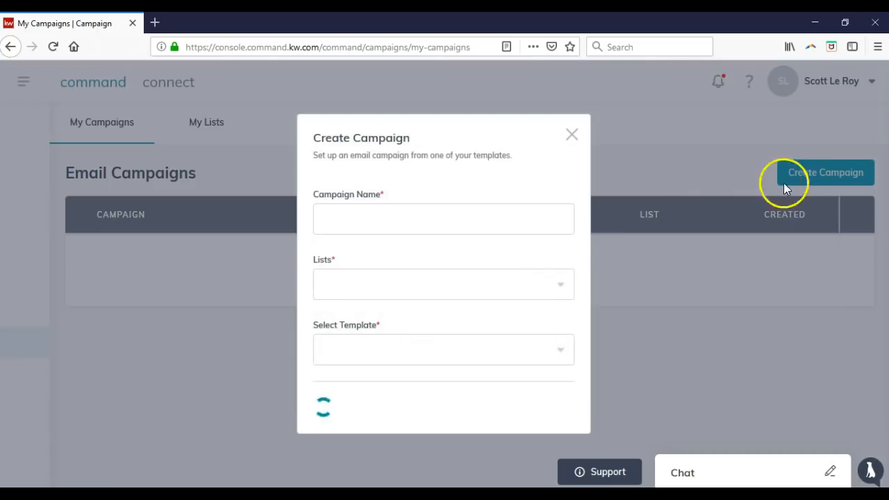
# Pick the SLM Tips list, find no templates available, and close the campaign form unsaved
pyautogui.click(465, 212)
pyautogui.click(477, 285)
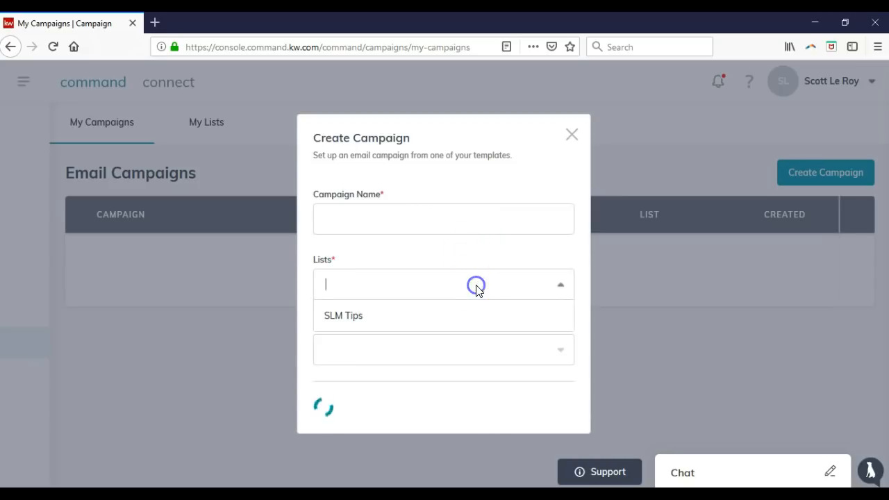
pyautogui.click(445, 316)
pyautogui.click(434, 353)
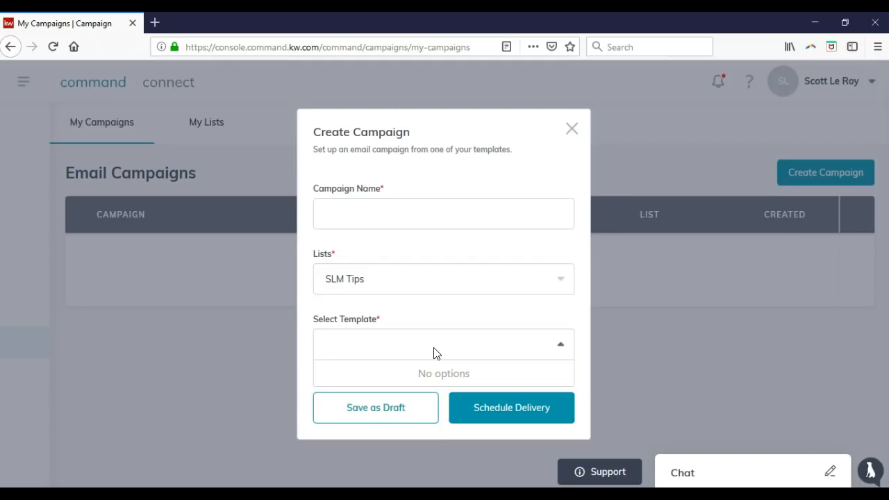
pyautogui.click(434, 353)
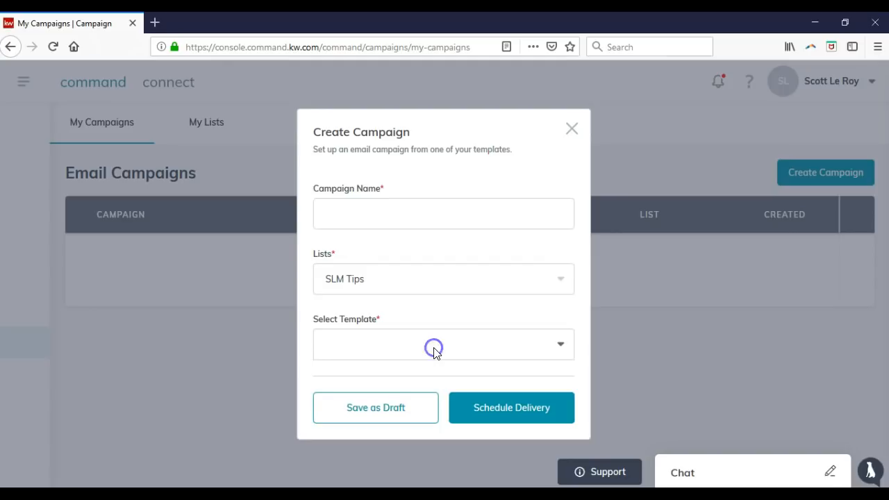
pyautogui.click(571, 130)
pyautogui.click(25, 87)
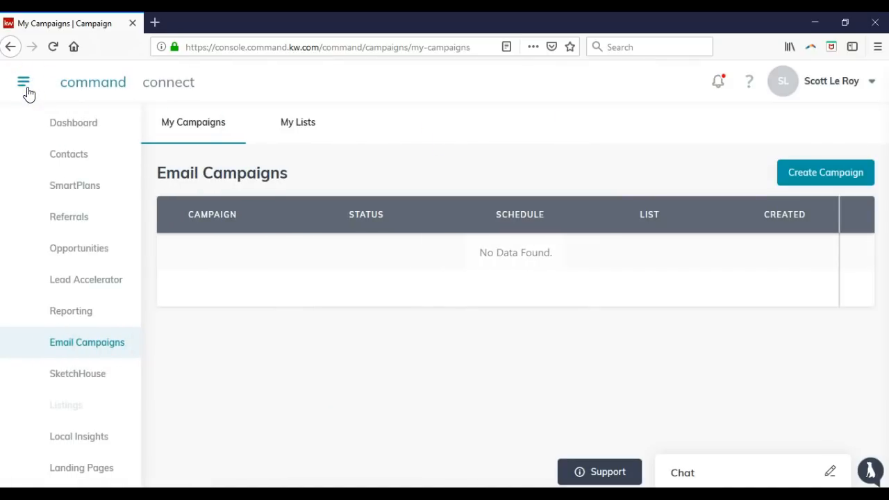
pyautogui.click(82, 379)
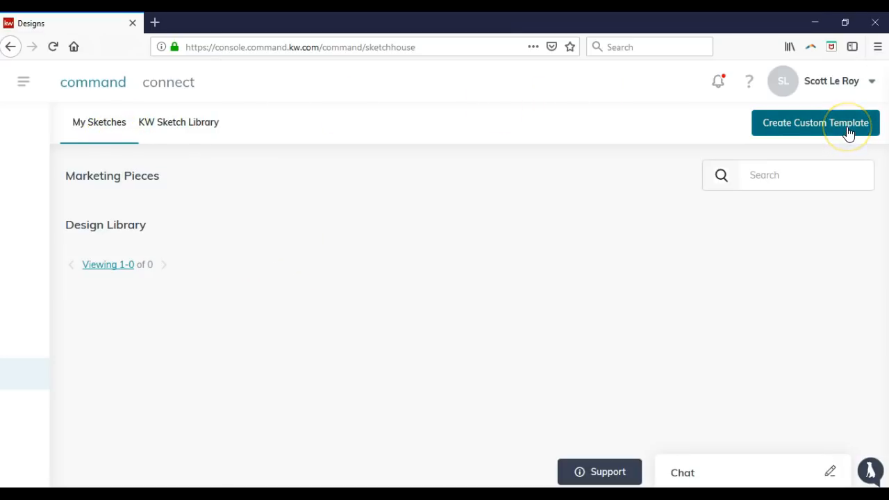
pyautogui.click(176, 125)
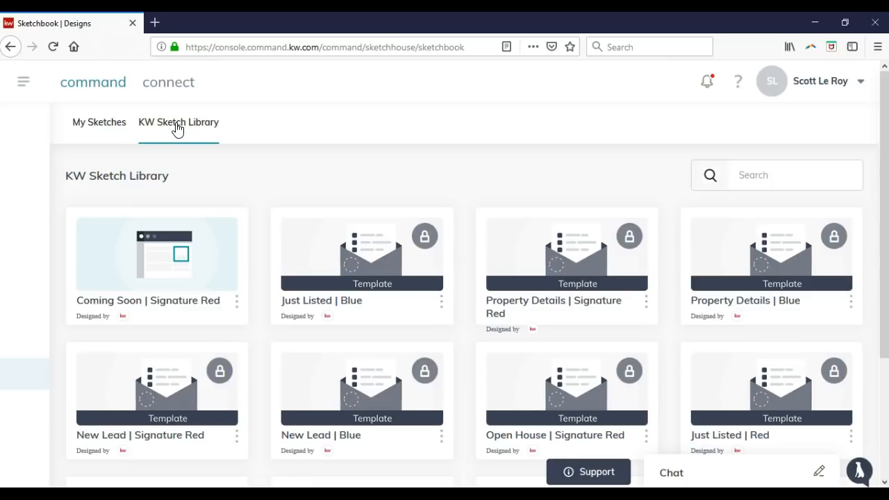
pyautogui.scroll(-2, 391, 268)
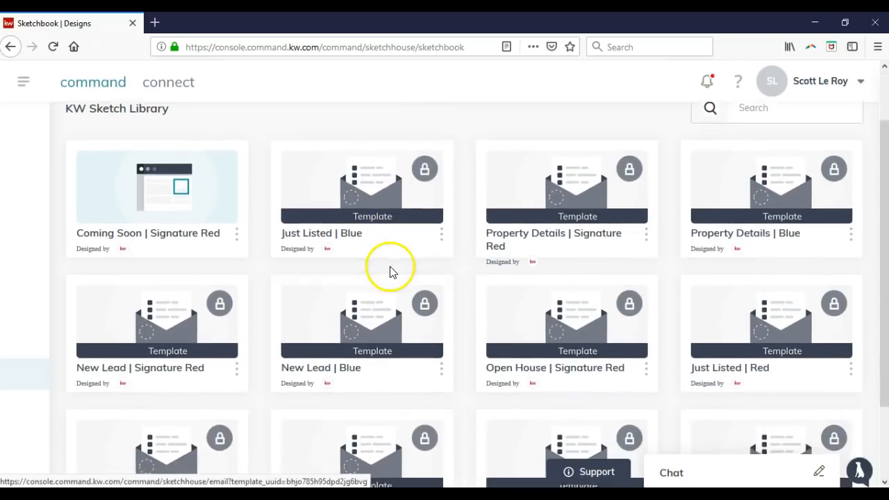
pyautogui.scroll(-3, 390, 271)
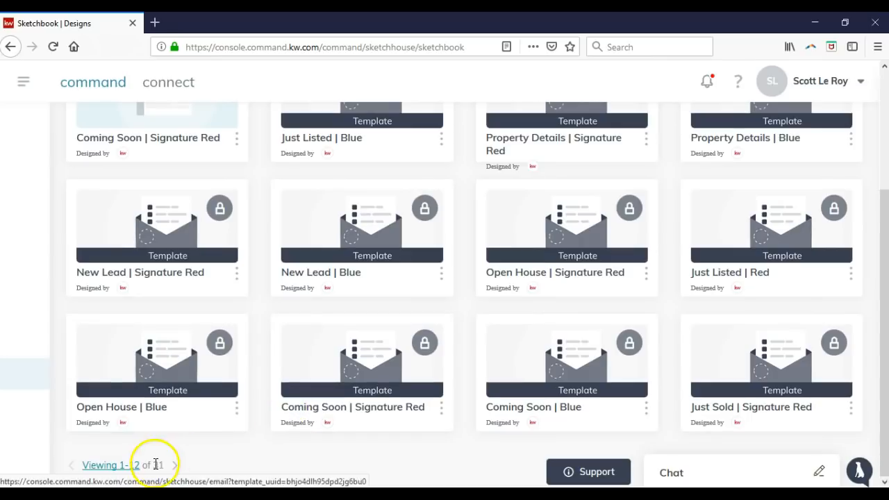
# Open the Coming Soon | Signature Red template, dismiss its reminder banner, and scroll through the email
pyautogui.click(336, 377)
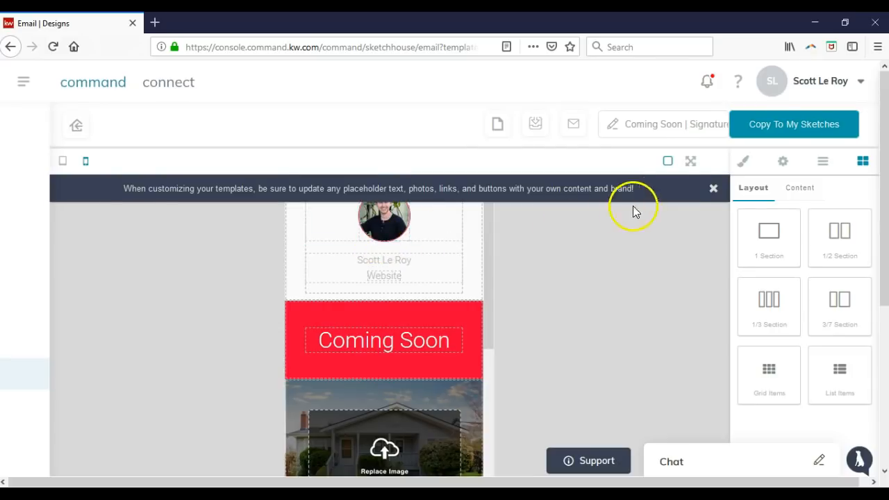
pyautogui.click(713, 189)
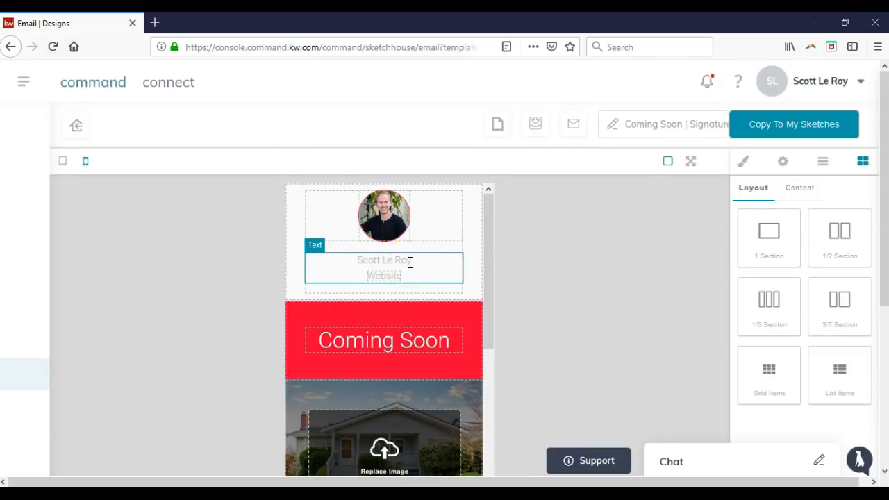
pyautogui.click(388, 277)
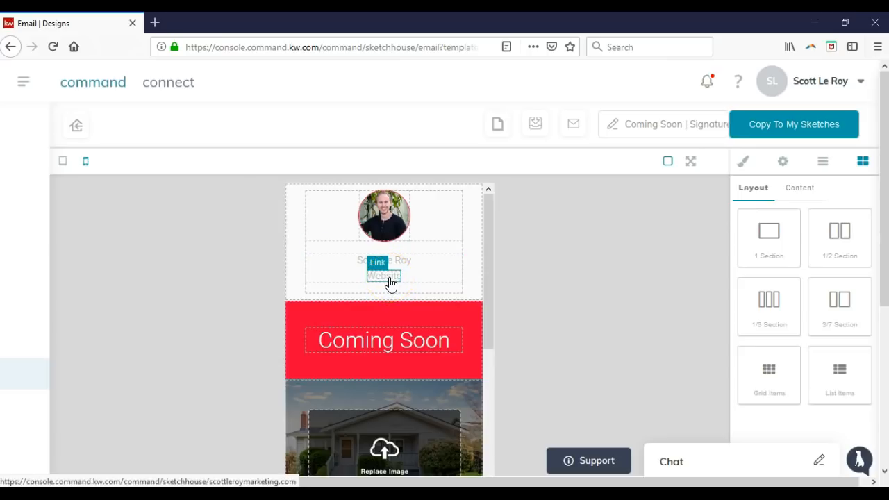
pyautogui.scroll(-5, 393, 283)
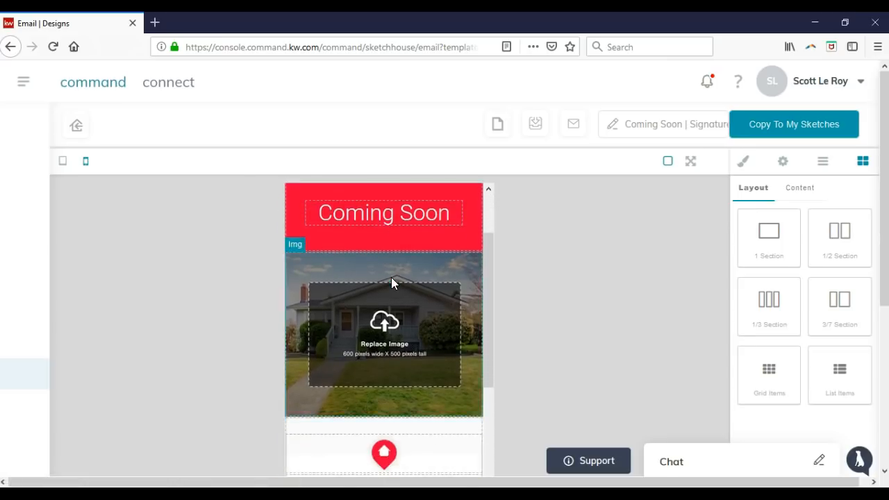
pyautogui.scroll(-3, 391, 283)
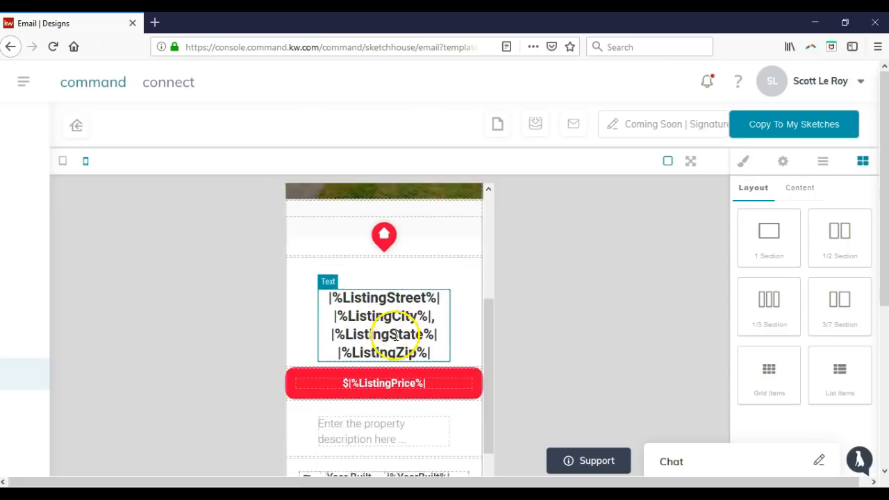
pyautogui.scroll(-5, 387, 364)
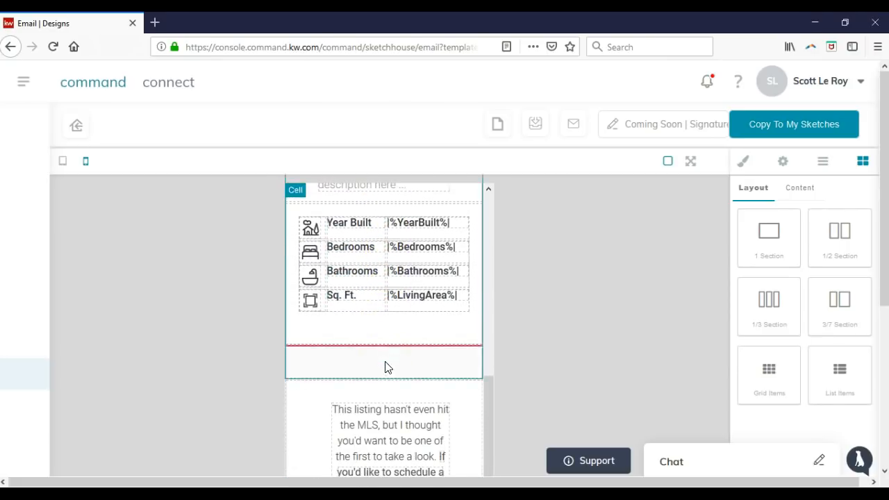
pyautogui.scroll(-3, 390, 388)
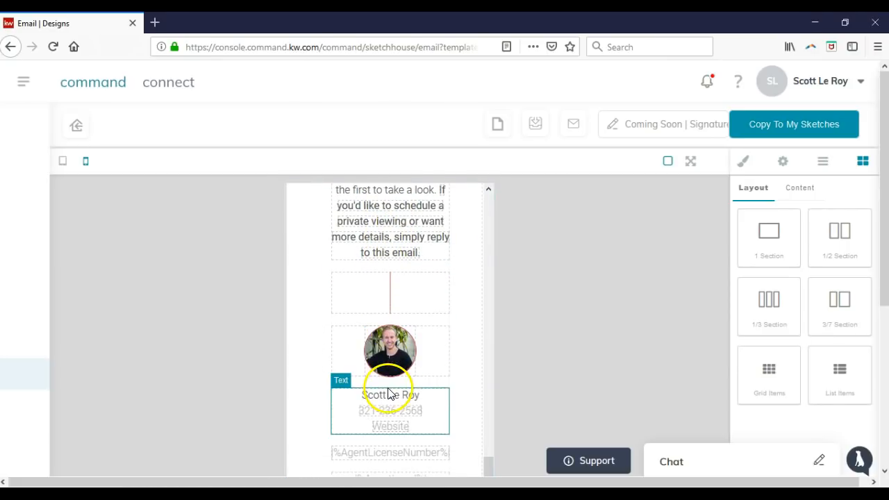
pyautogui.scroll(-3, 404, 410)
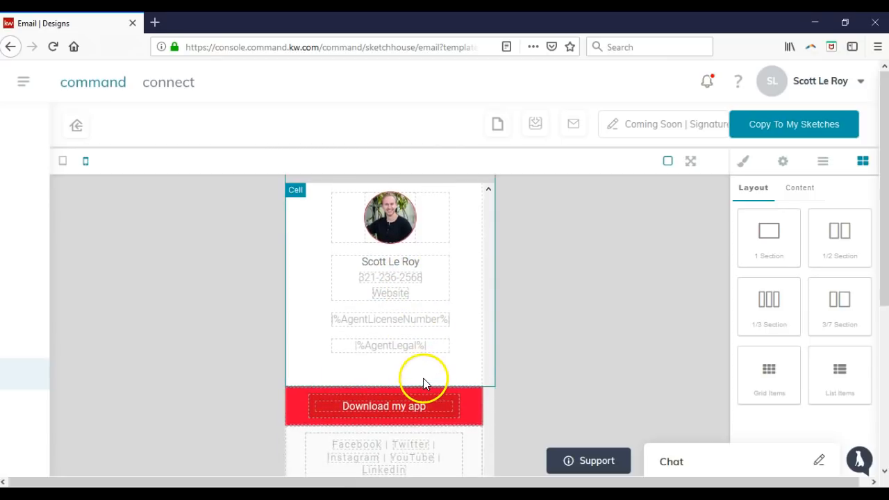
pyautogui.scroll(-2, 422, 385)
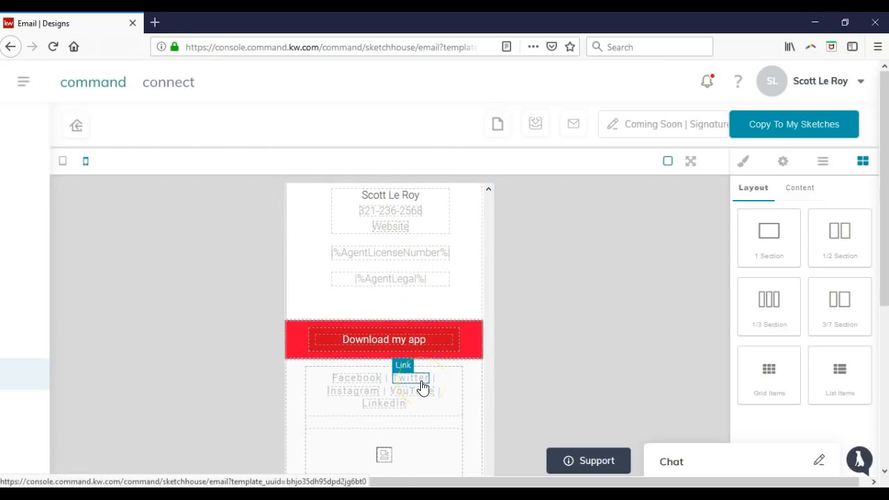
pyautogui.scroll(10, 423, 386)
# Select the listing address text block, then preview the email in desktop layout
pyautogui.click(410, 355)
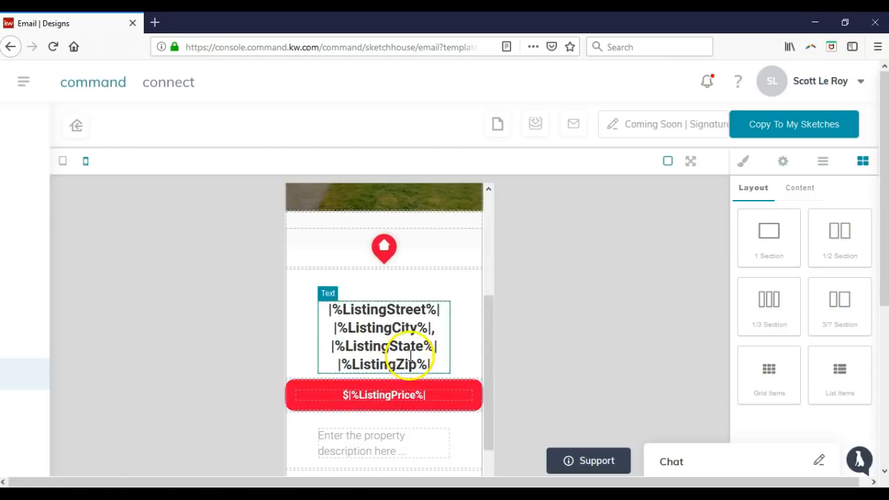
pyautogui.click(410, 351)
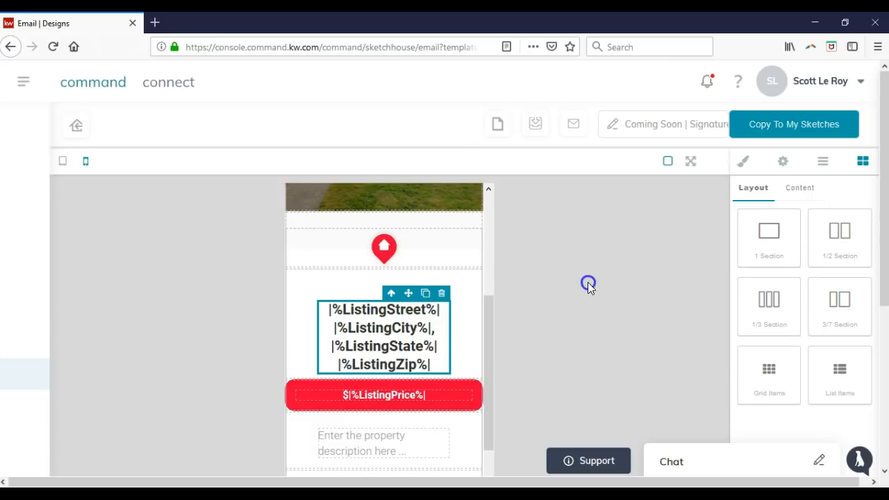
pyautogui.scroll(2, 463, 314)
pyautogui.scroll(4, 464, 315)
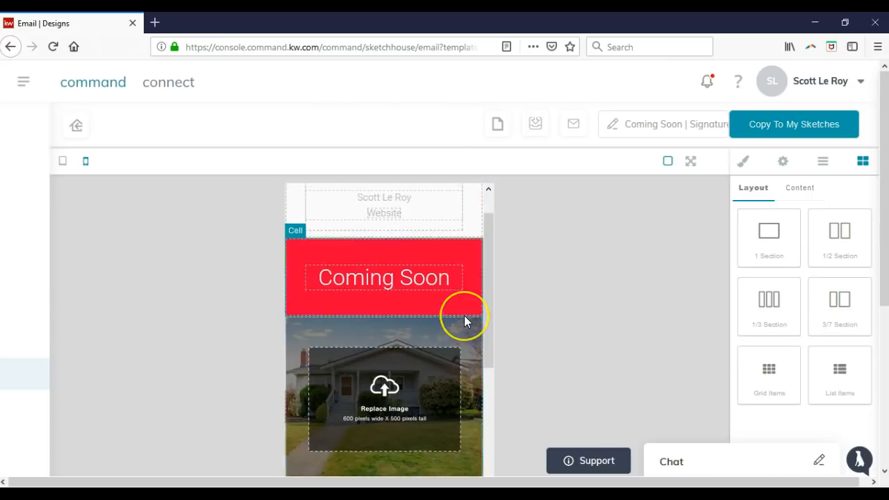
pyautogui.click(62, 160)
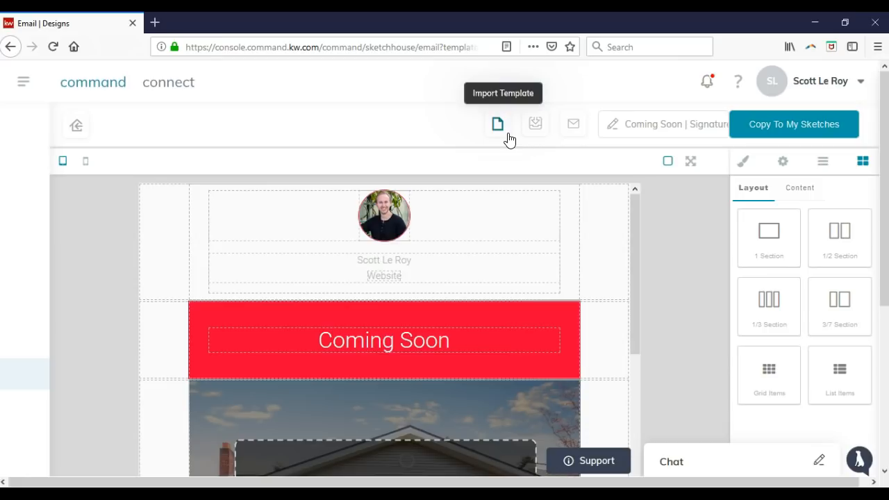
# Demonstrate the Download Html, Send Test Email and Copy To My Sketches tools
pyautogui.click(536, 134)
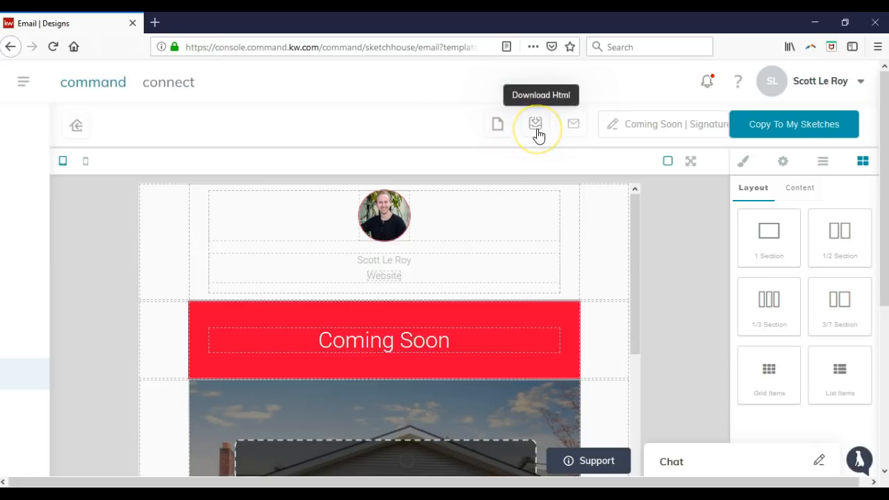
pyautogui.click(582, 129)
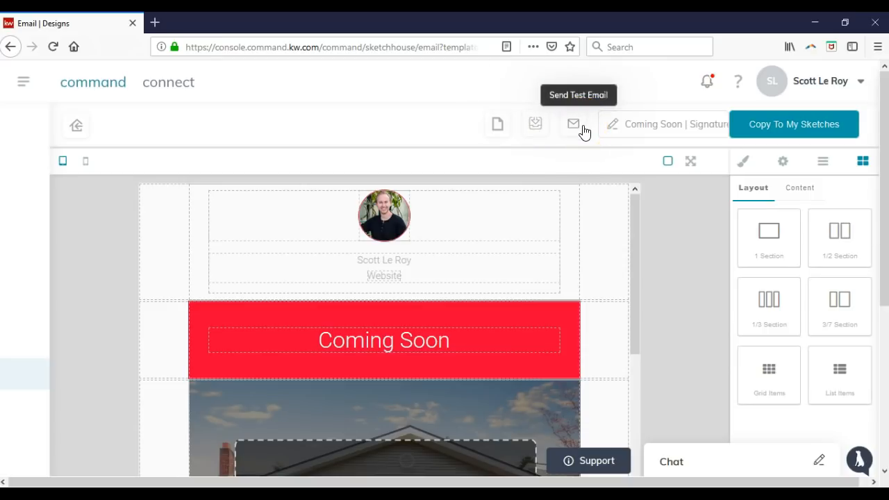
pyautogui.click(764, 134)
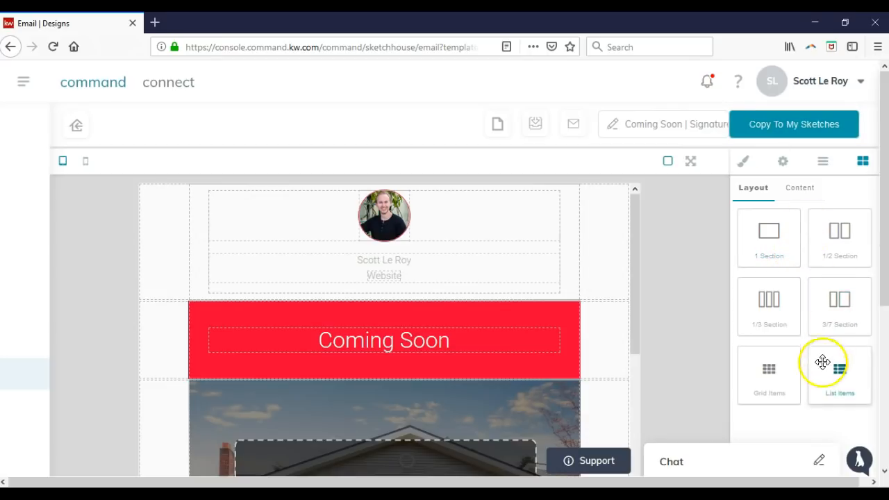
# Add a Text content block above the red Coming Soon banner and open its merge tags
pyautogui.click(791, 189)
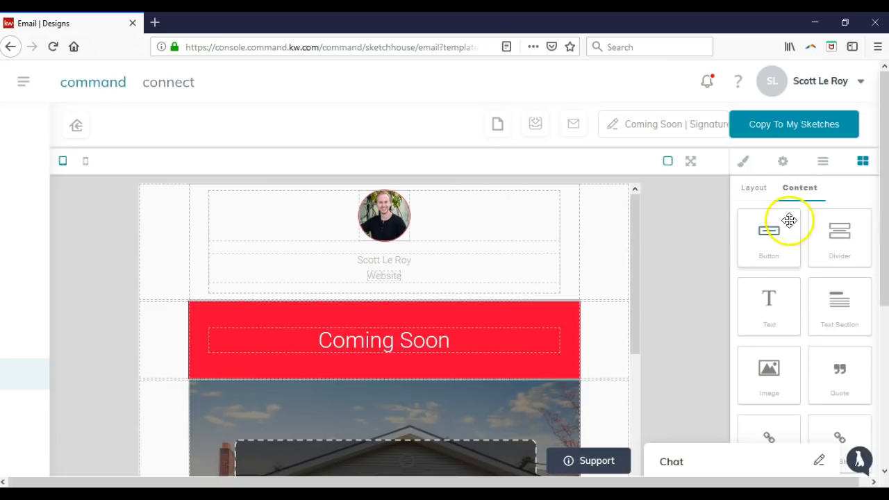
pyautogui.scroll(-2, 819, 246)
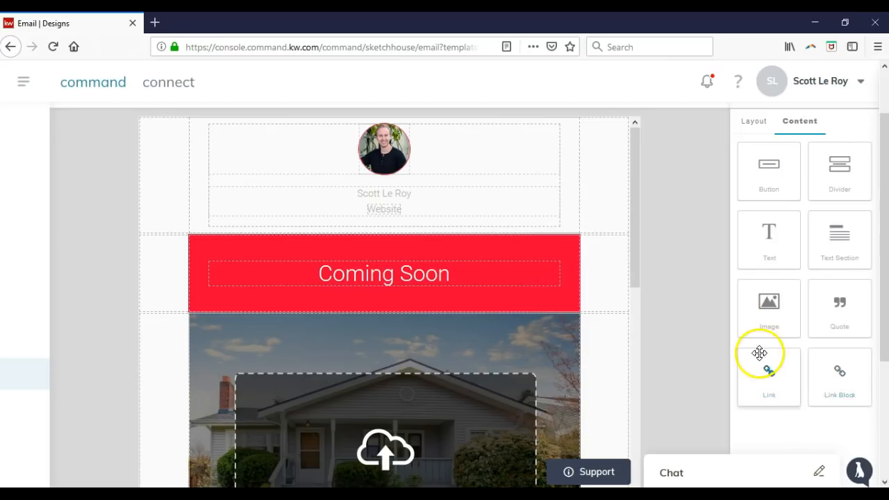
pyautogui.moveTo(776, 241); pyautogui.dragTo(478, 228)
pyautogui.click(419, 247)
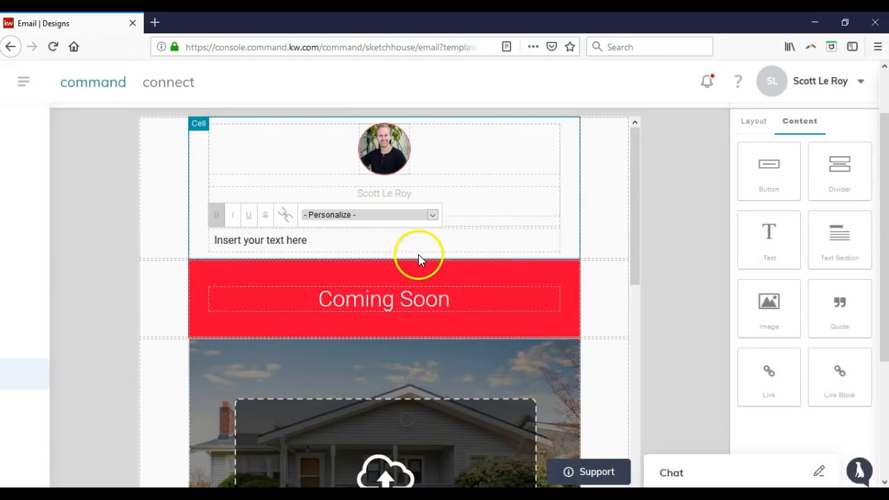
pyautogui.click(392, 247)
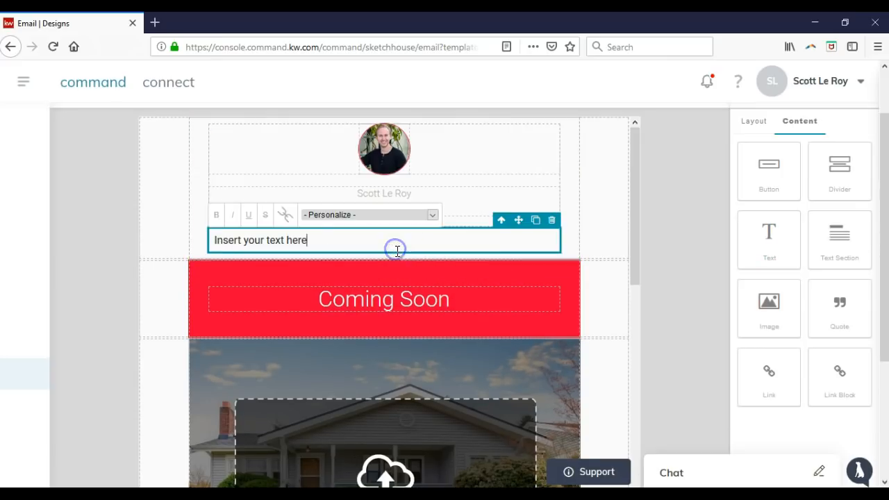
pyautogui.click(431, 216)
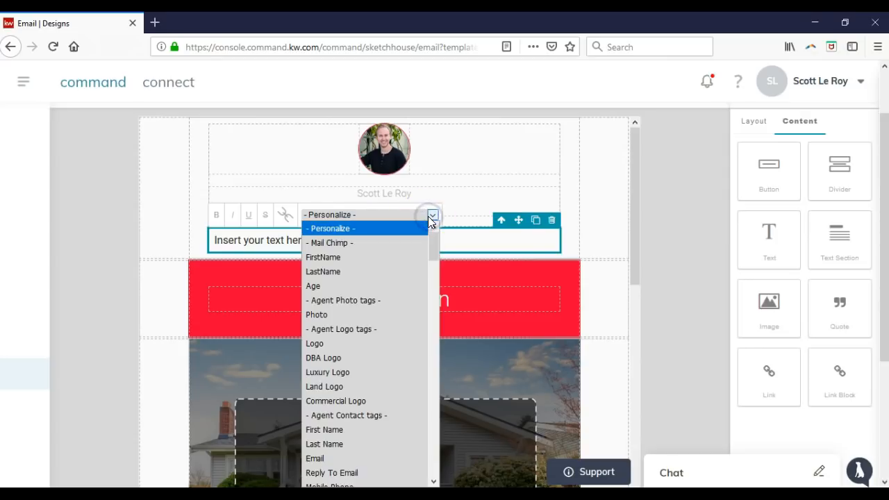
# Close the Personalize merge-tag list without inserting a tag and expand the main navigation menu
pyautogui.click(419, 230)
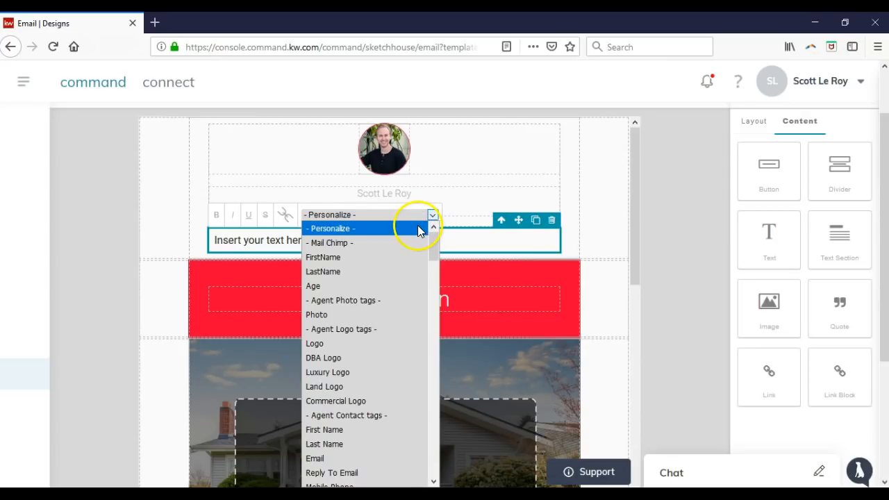
pyautogui.click(455, 234)
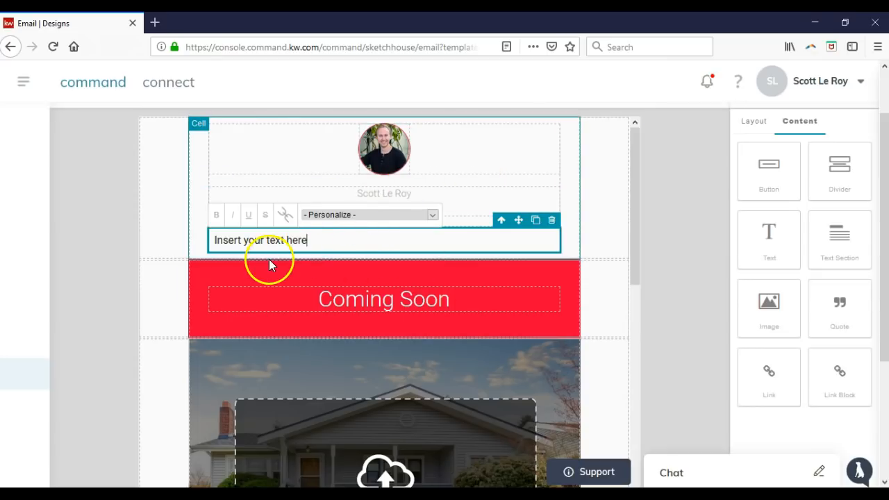
pyautogui.click(24, 82)
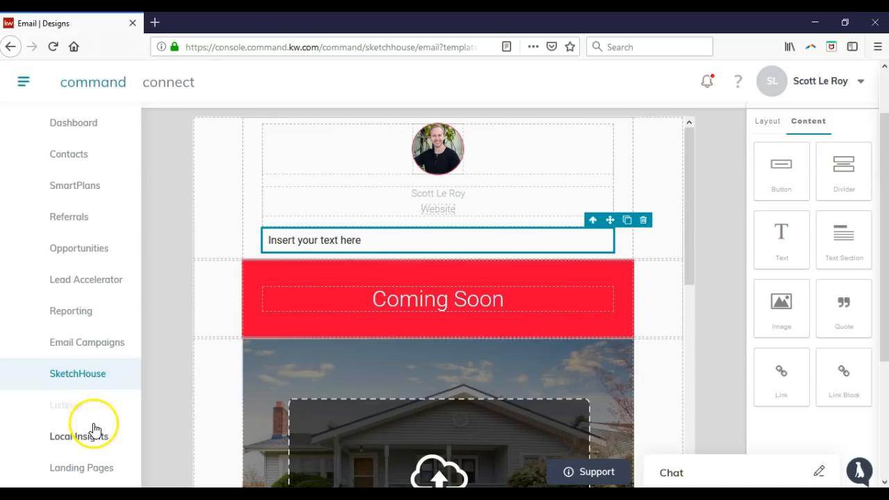
# Open Local Insights with location allowed, toggle My/All insights, then start a new Place insight
pyautogui.click(98, 437)
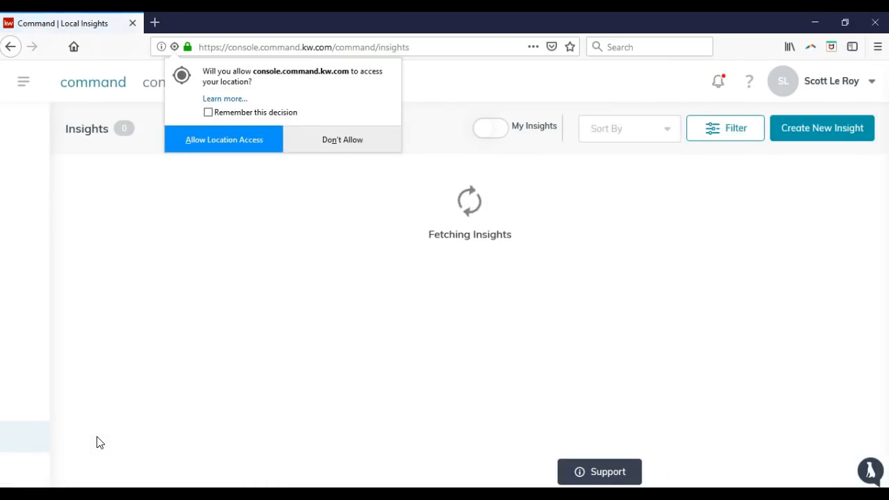
pyautogui.click(237, 135)
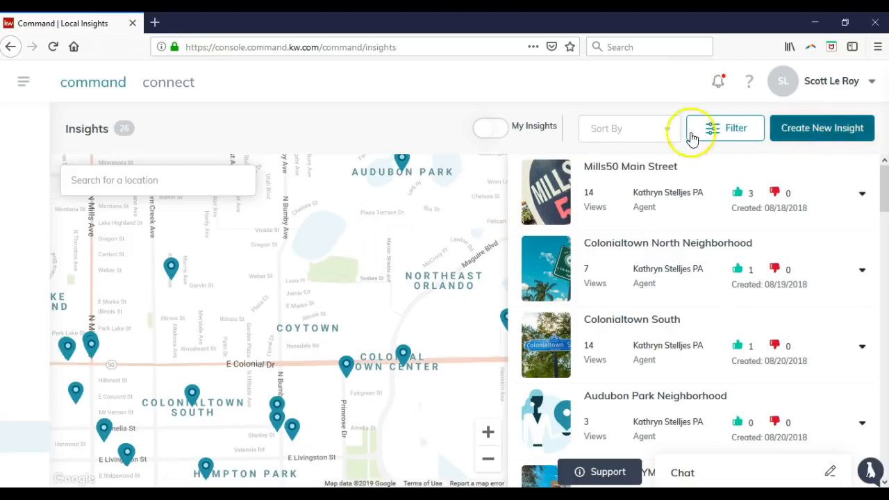
pyautogui.click(476, 136)
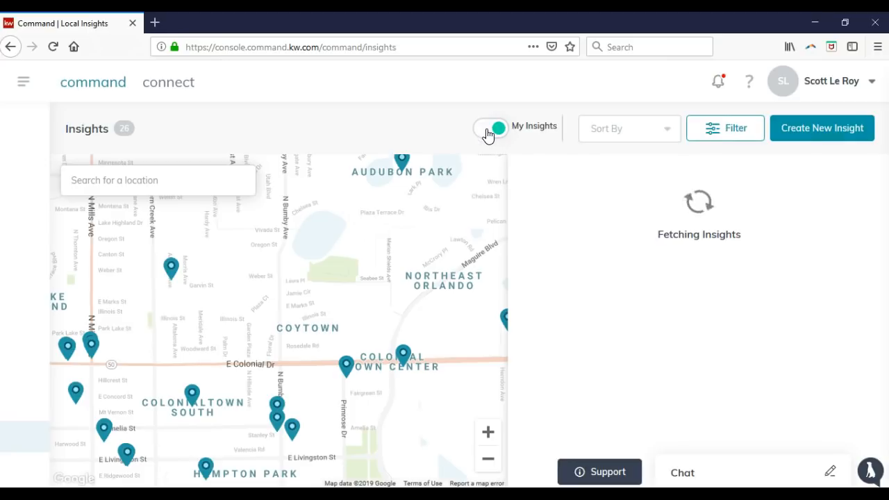
pyautogui.click(488, 134)
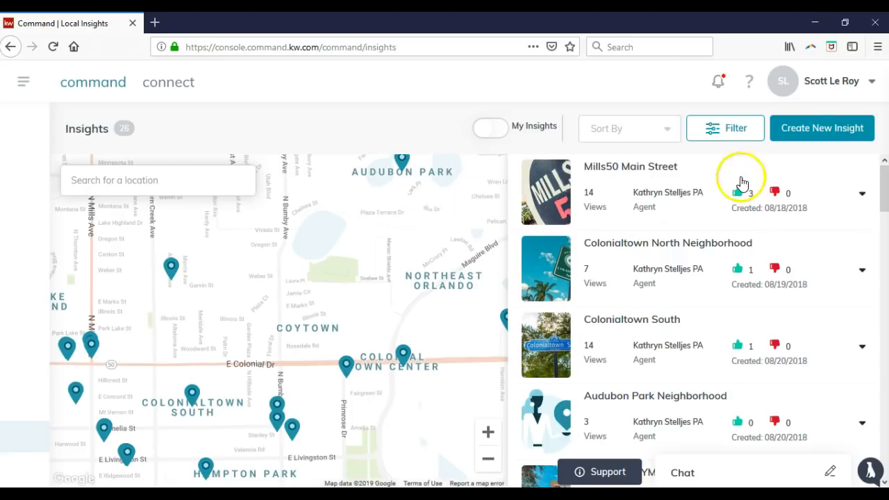
pyautogui.click(821, 134)
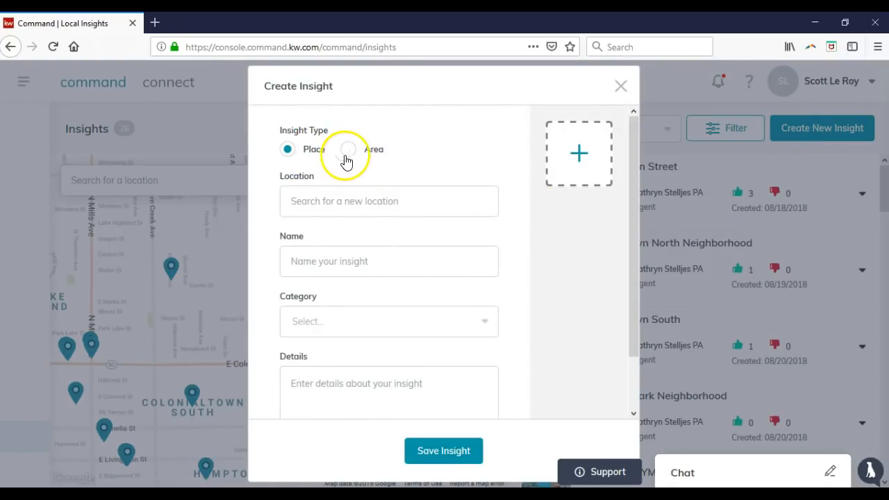
# Set the insight location to Chick-fil-A on East Colonial Drive and name it Chick-fil-A
pyautogui.click(318, 197)
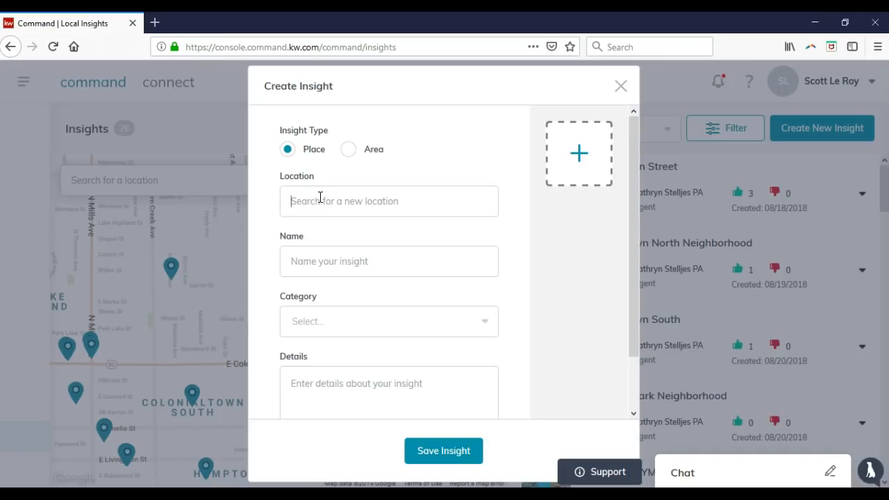
pyautogui.write('Chick Fil A')
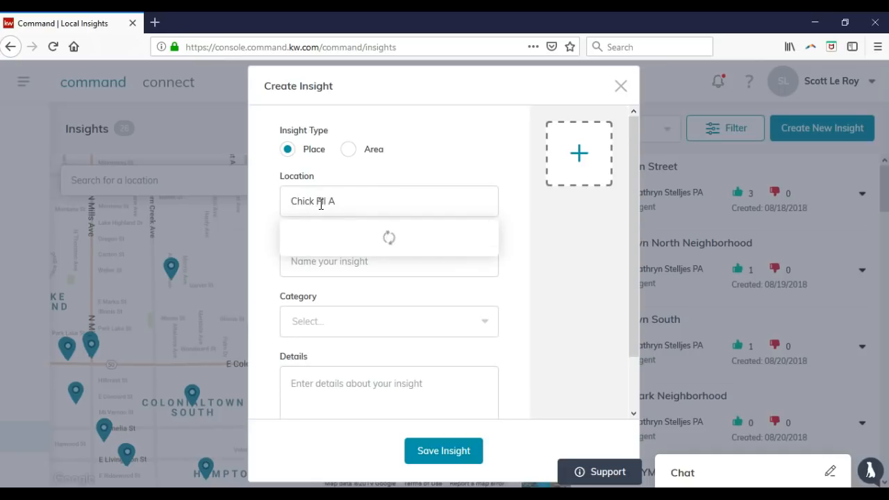
pyautogui.click(343, 241)
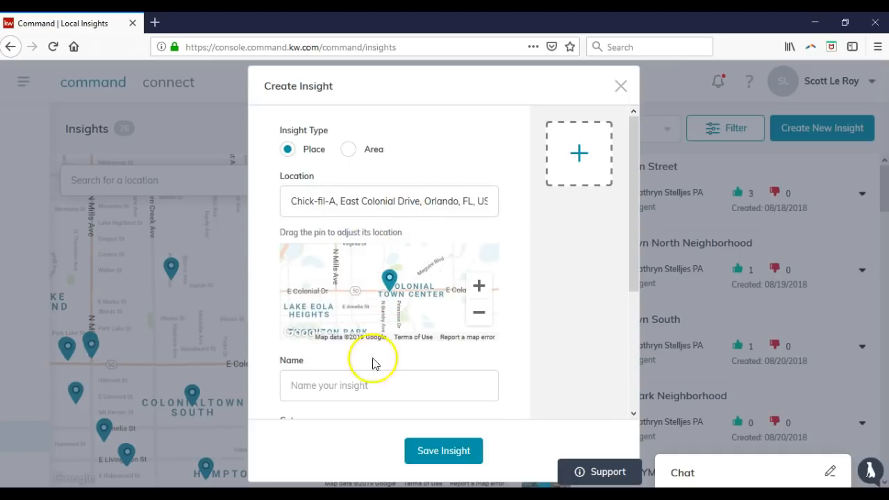
pyautogui.scroll(-2, 433, 292)
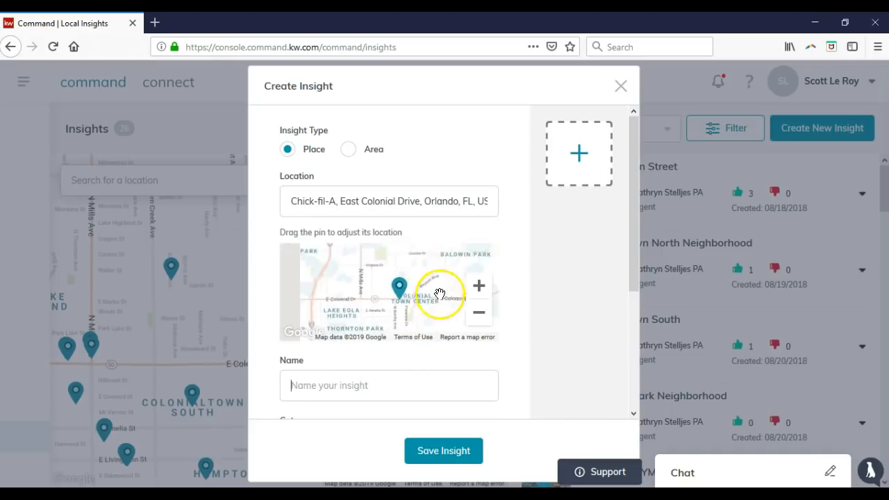
pyautogui.click(429, 377)
pyautogui.write('Chick')
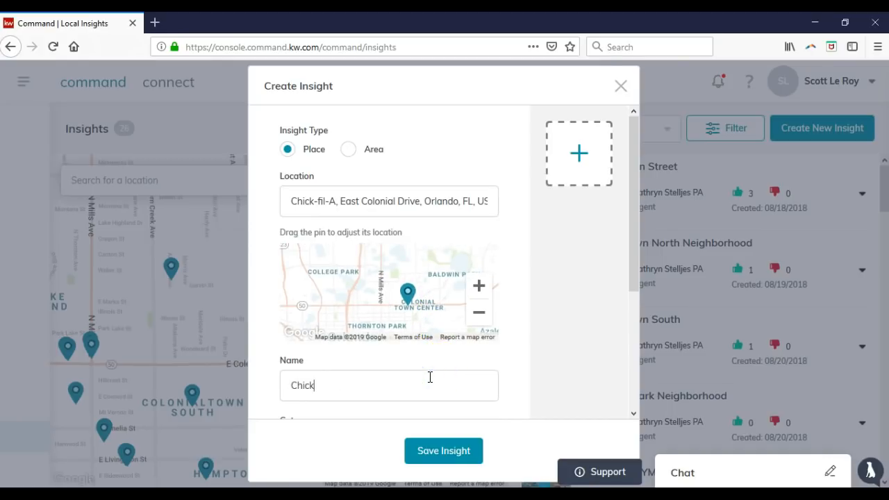
pyautogui.click(452, 376)
# Search categories for 'food', close the list without choosing one, and attempt to save
pyautogui.click(522, 358)
pyautogui.scroll(-2, 523, 357)
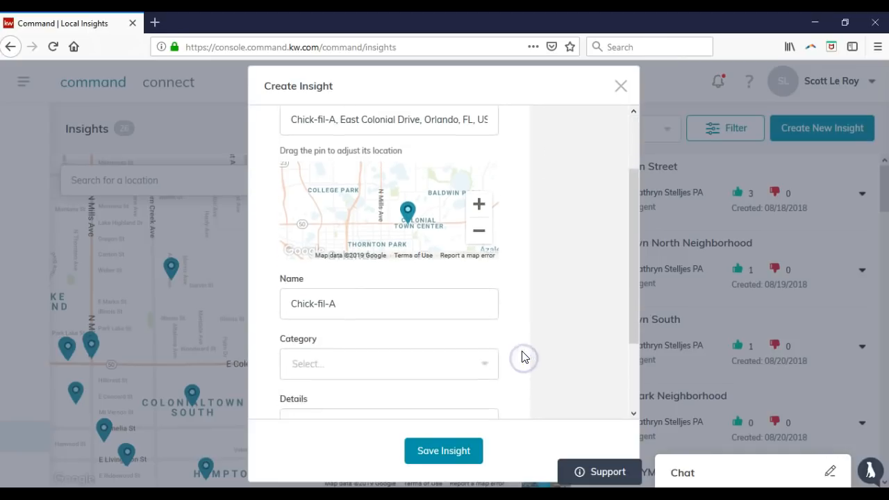
pyautogui.scroll(-3, 514, 356)
pyautogui.click(423, 291)
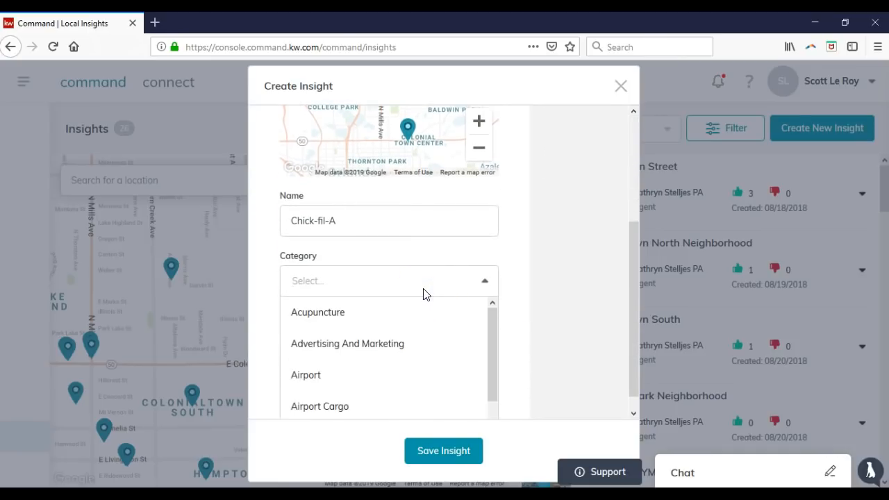
pyautogui.scroll(-3, 416, 347)
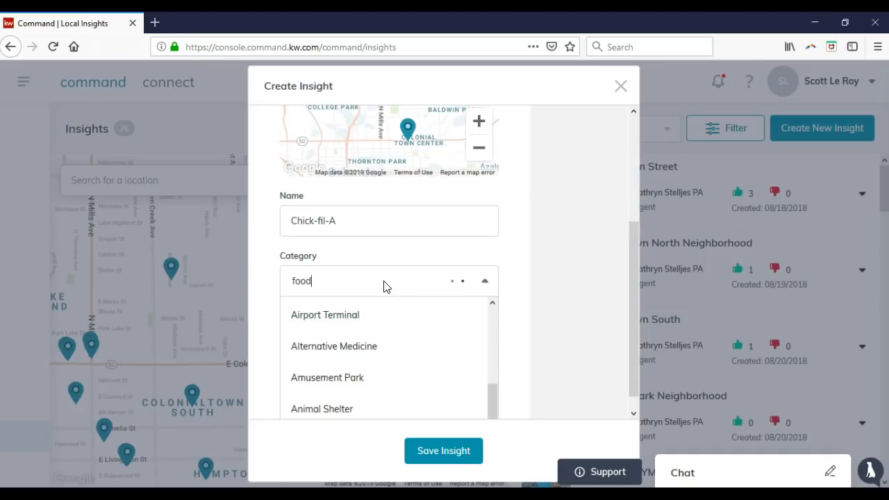
pyautogui.write('food')
pyautogui.click(360, 288)
pyautogui.scroll(-1, 508, 310)
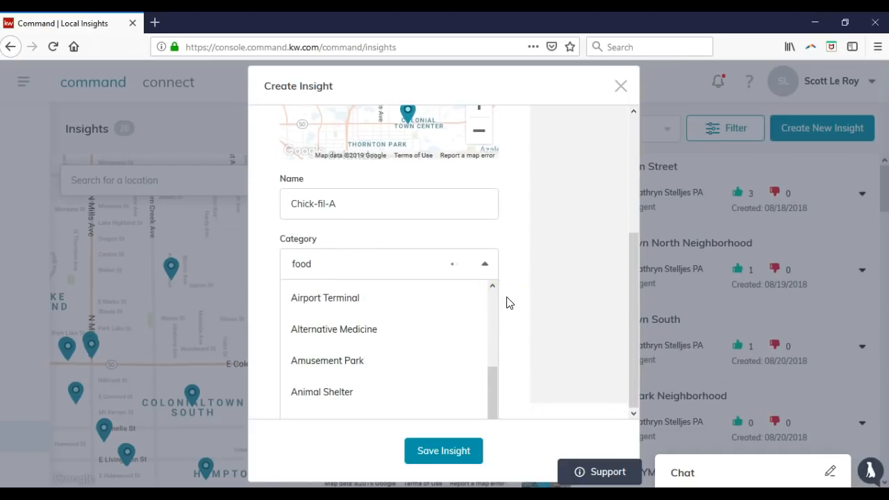
pyautogui.click(508, 300)
pyautogui.click(361, 331)
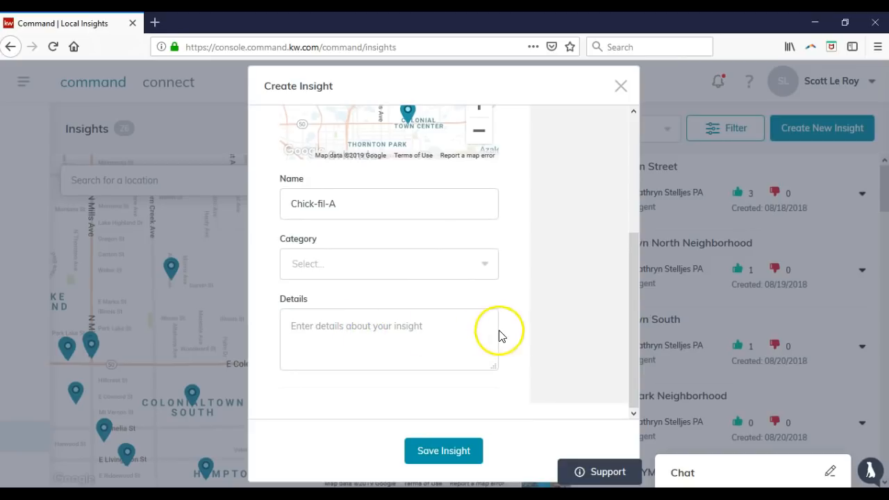
pyautogui.scroll(5, 516, 335)
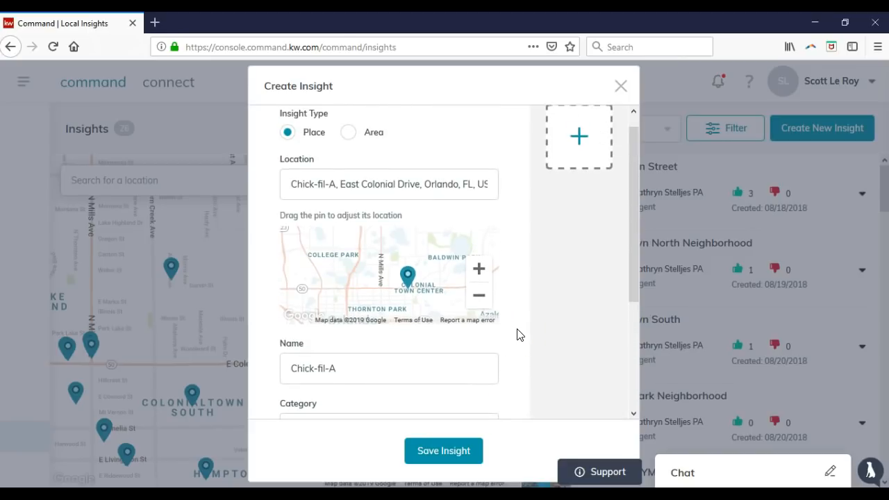
pyautogui.scroll(1, 517, 335)
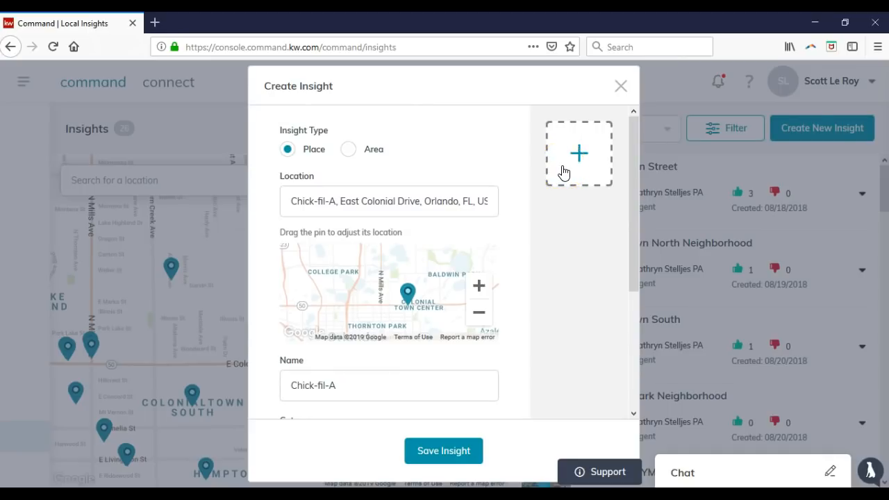
pyautogui.click(456, 449)
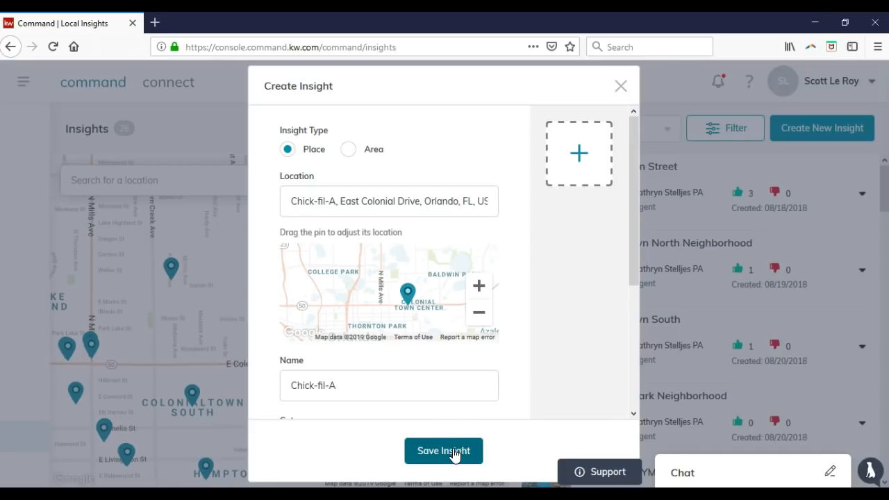
# Set category to Restaurant, add details 'Local Chick-fil-A on East Colonial!', and save the insight
pyautogui.scroll(-3, 507, 347)
pyautogui.click(462, 283)
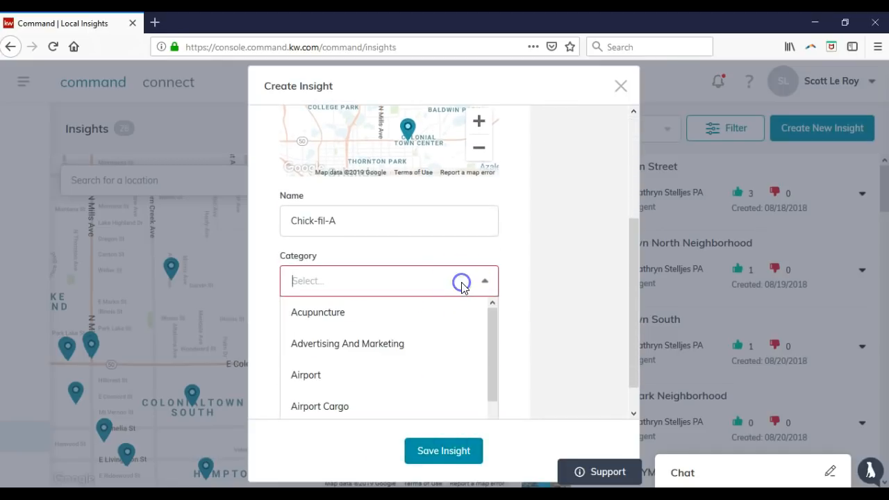
pyautogui.scroll(-4, 371, 322)
pyautogui.write('restaur')
pyautogui.click(367, 313)
pyautogui.click(363, 366)
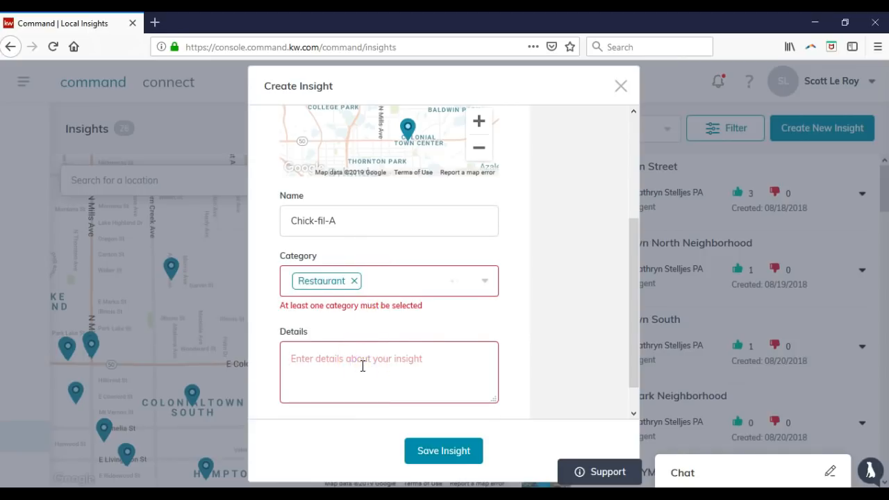
pyautogui.write('Local Chick-fil-A on East Colonial!')
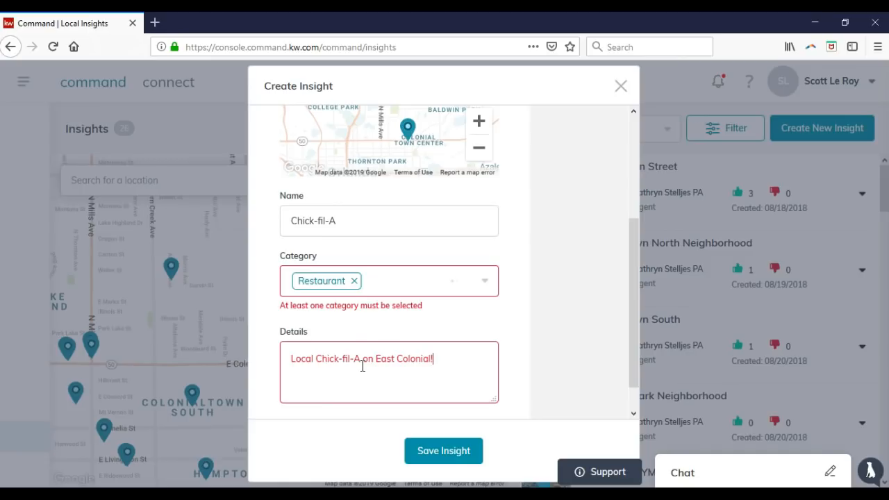
pyautogui.click(428, 450)
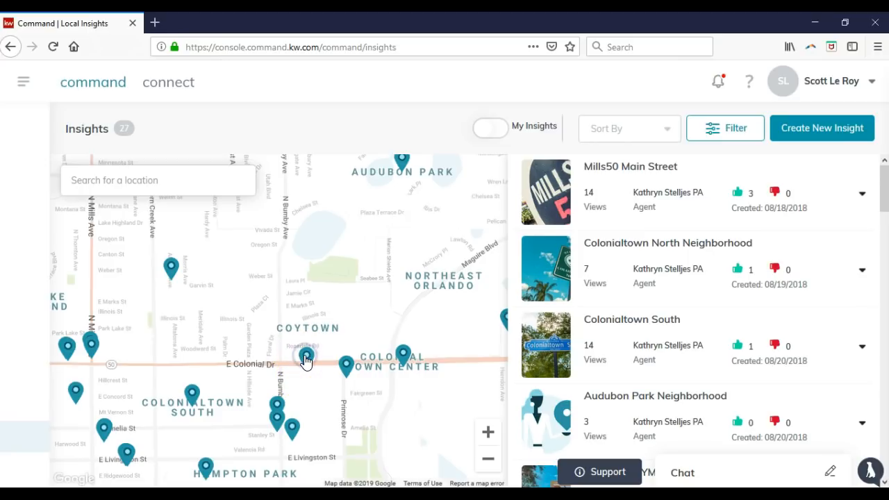
# Show the insights pinned on East Colonial Drive and at Coytown on the map
pyautogui.click(353, 371)
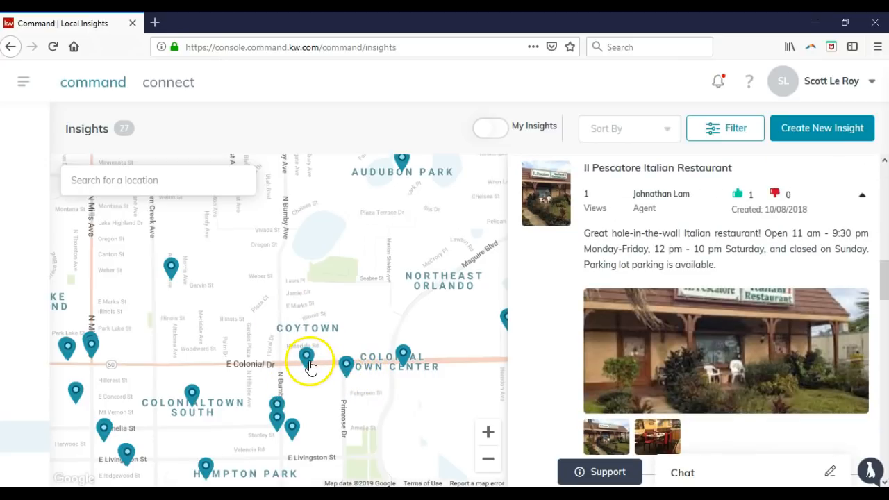
pyautogui.click(309, 363)
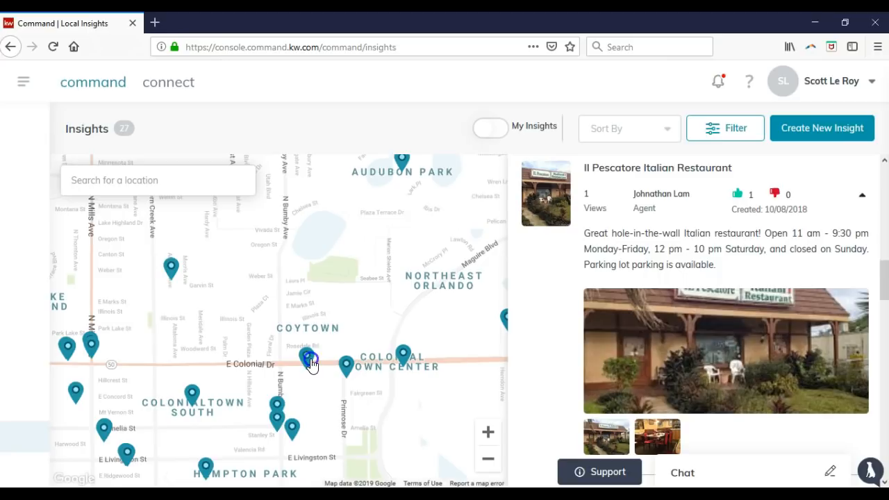
pyautogui.click(301, 361)
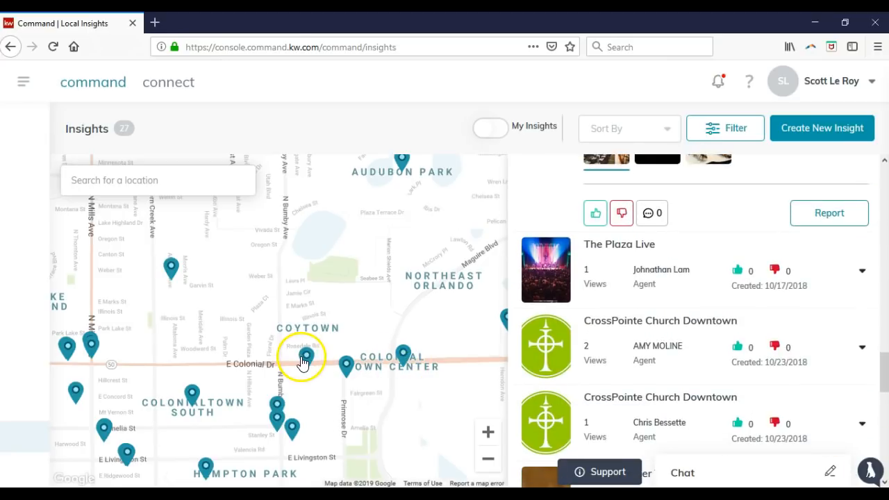
pyautogui.click(307, 365)
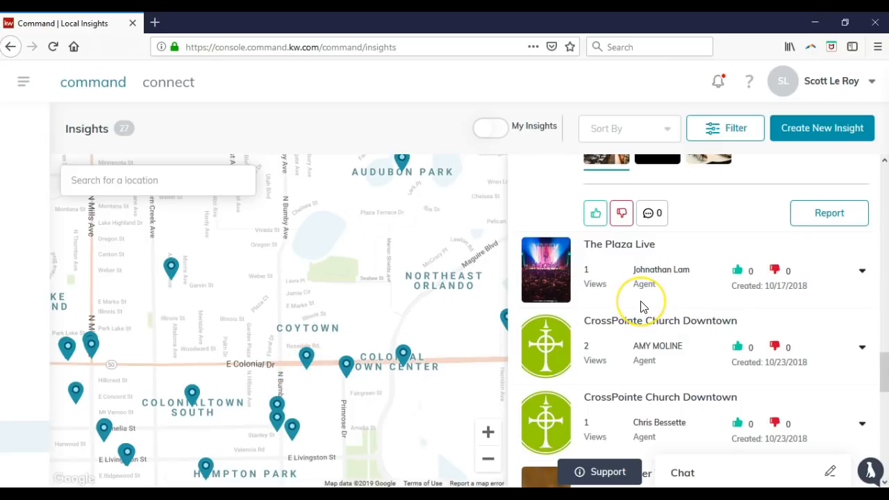
# Scroll through the 27-insight list, reviewing entries like Downtown YMCA and Maxine's on Shine
pyautogui.scroll(6, 641, 307)
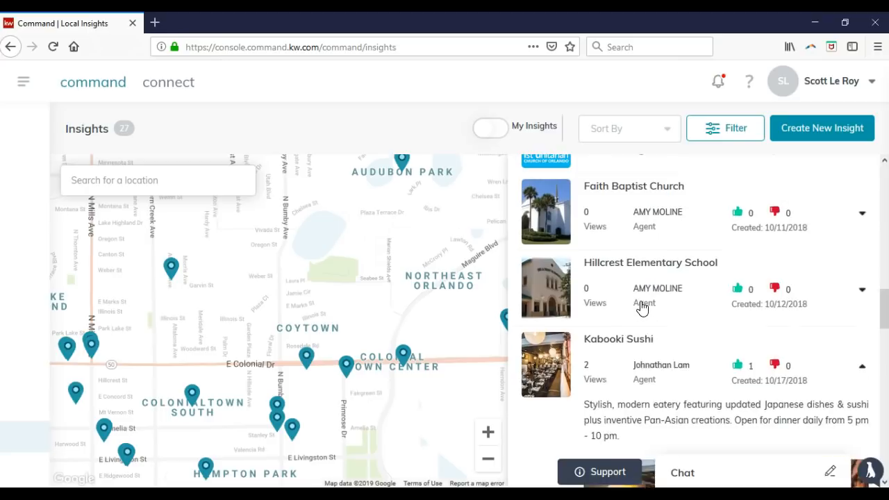
pyautogui.scroll(1, 641, 307)
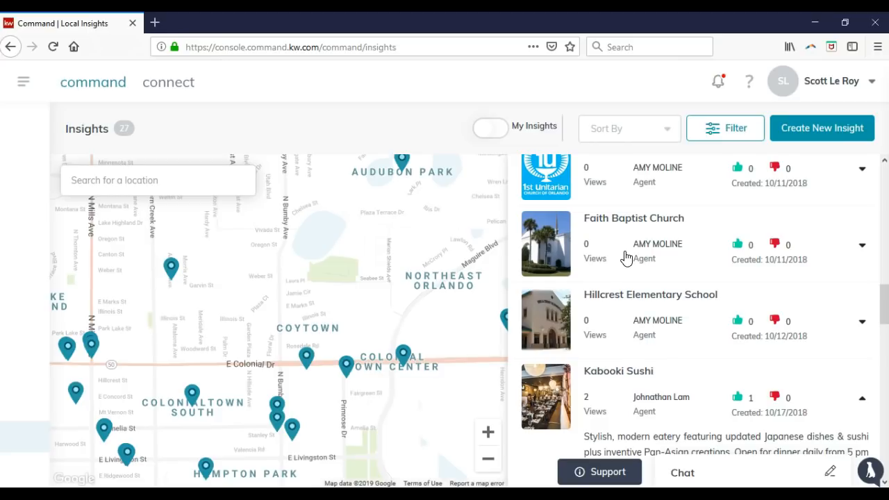
pyautogui.scroll(3, 626, 261)
pyautogui.scroll(4, 625, 277)
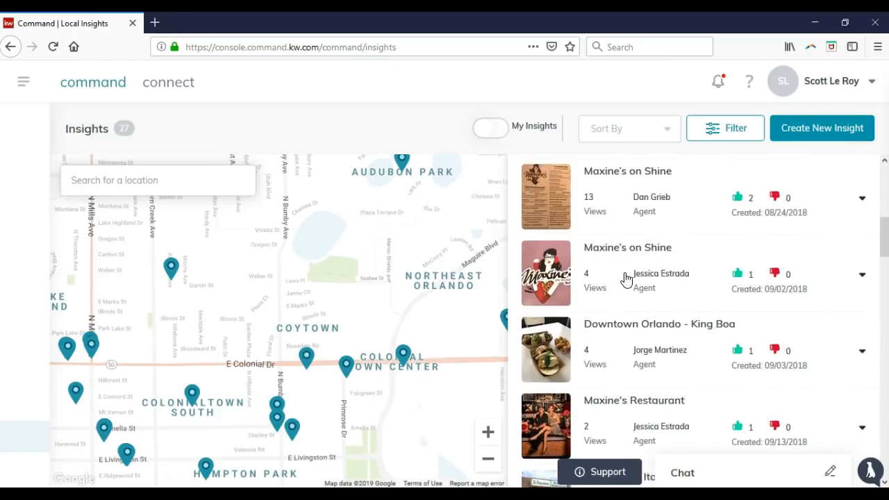
pyautogui.scroll(-2, 625, 278)
pyautogui.click(627, 198)
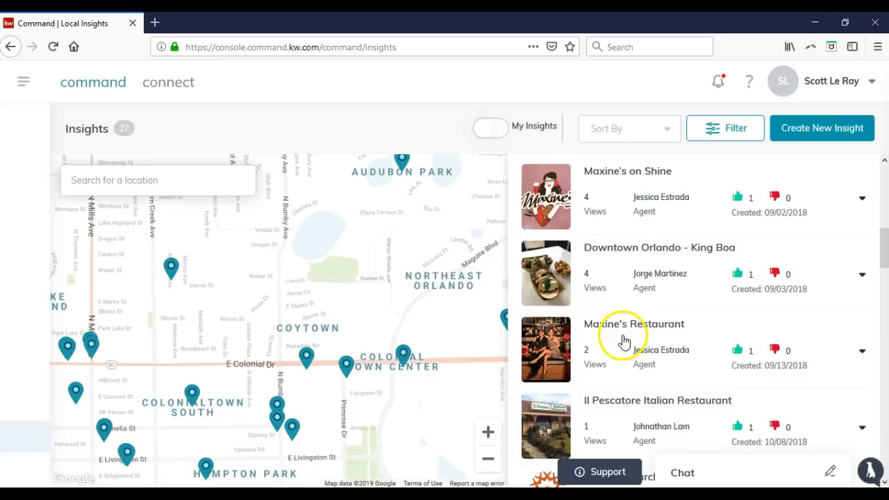
pyautogui.scroll(1, 623, 340)
pyautogui.scroll(4, 625, 340)
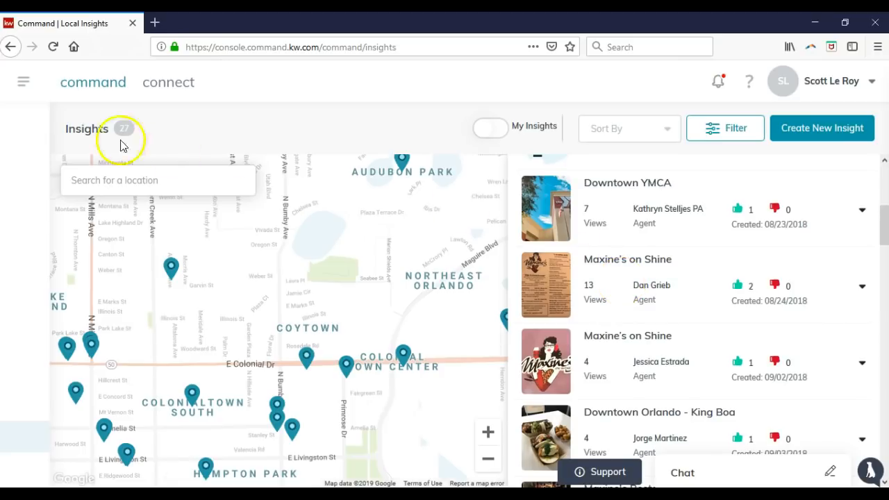
pyautogui.click(24, 83)
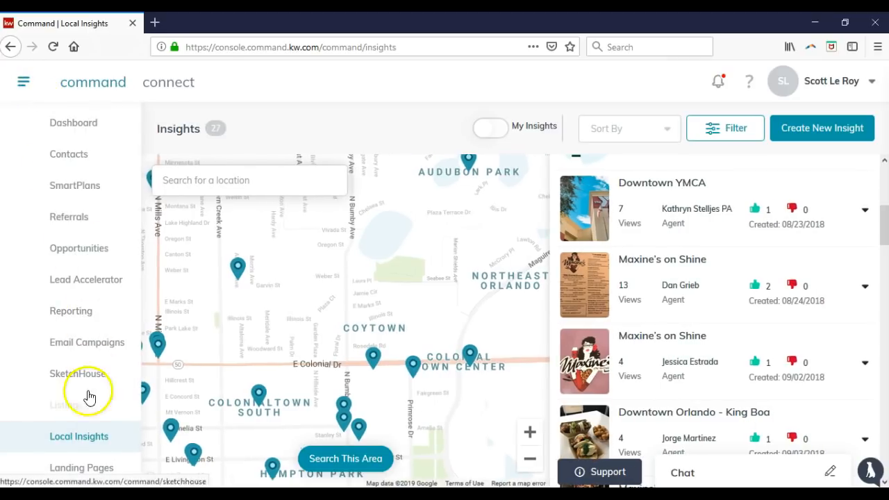
pyautogui.click(94, 474)
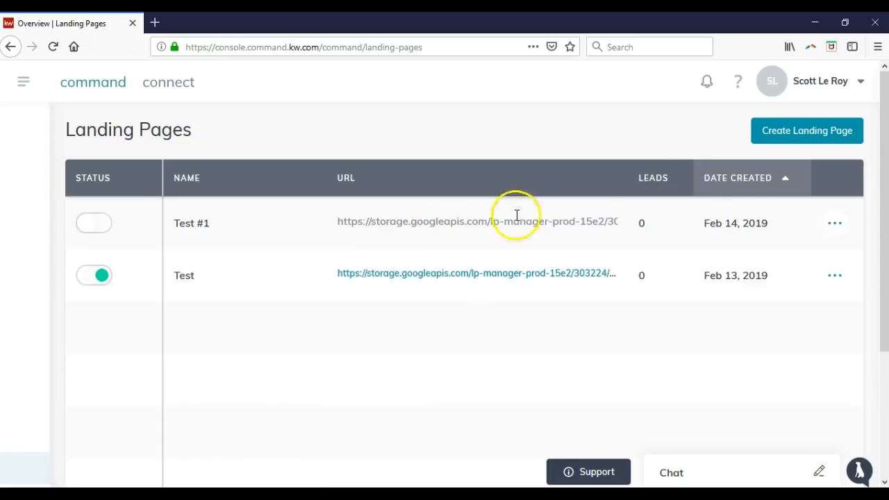
pyautogui.click(784, 143)
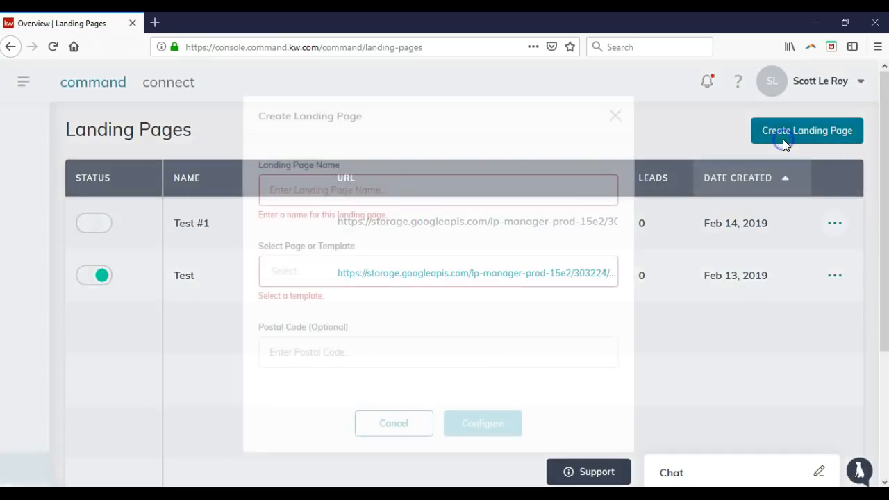
pyautogui.click(383, 270)
pyautogui.click(384, 271)
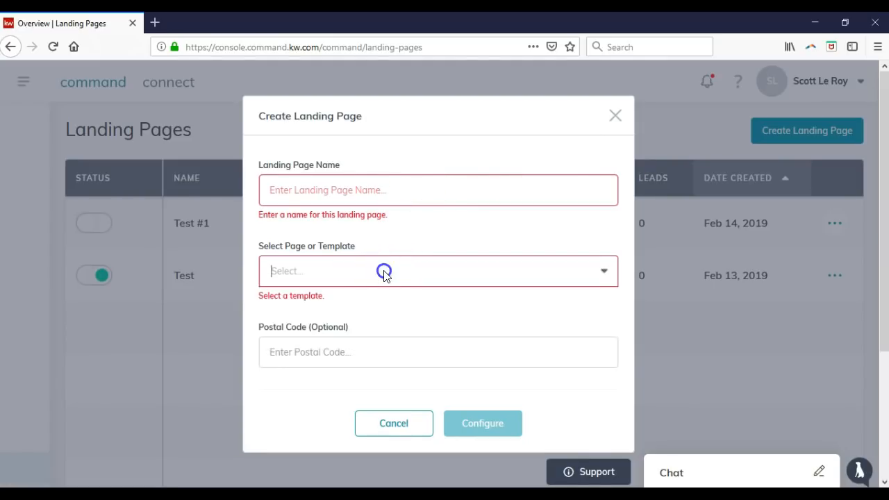
pyautogui.click(382, 272)
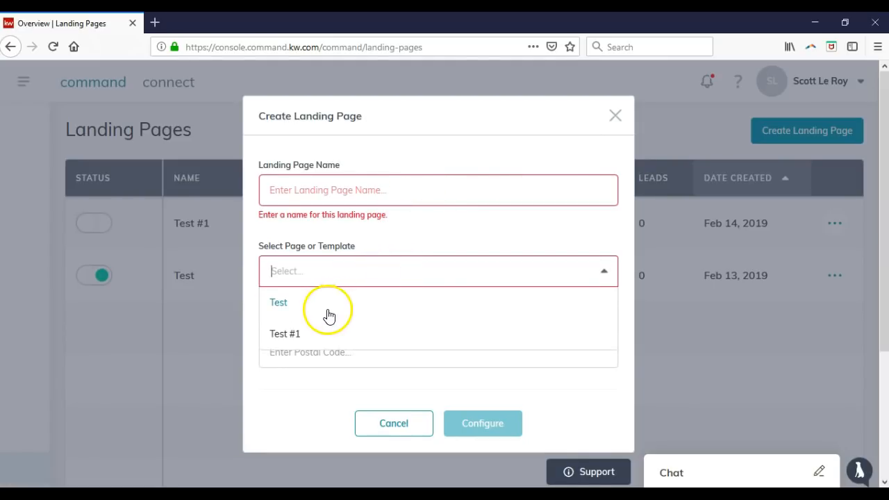
pyautogui.click(377, 241)
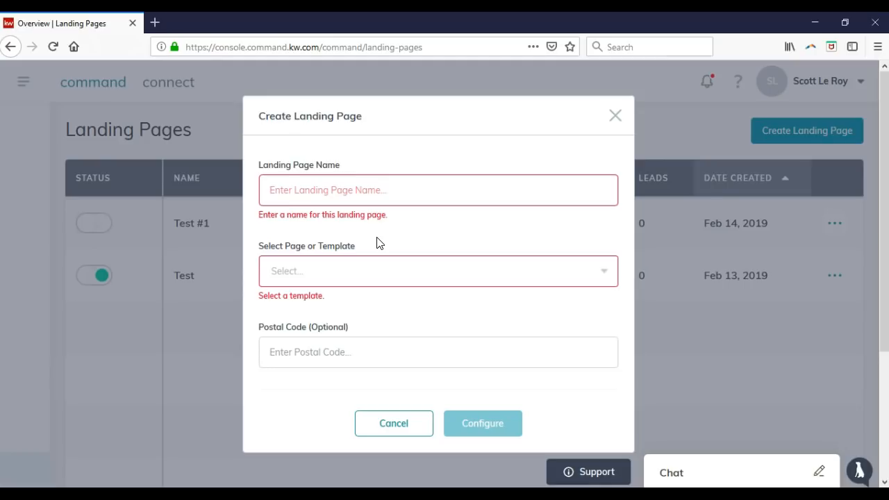
pyautogui.click(382, 200)
pyautogui.click(390, 421)
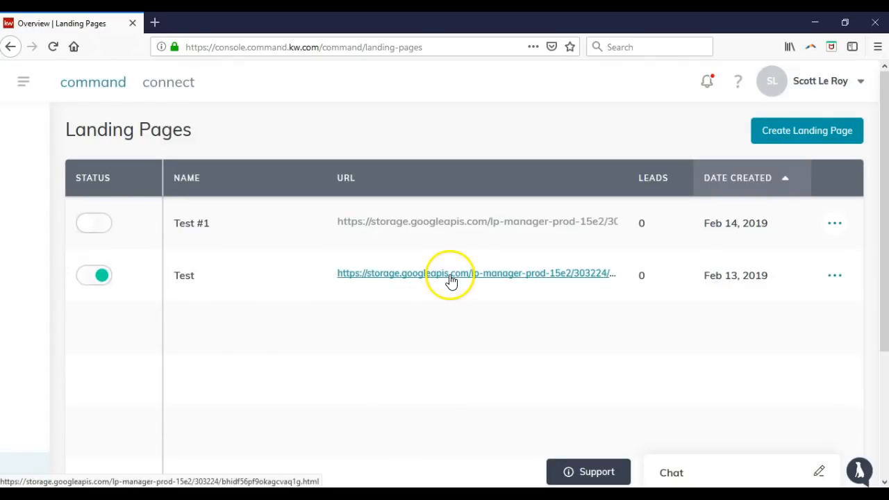
pyautogui.click(450, 275)
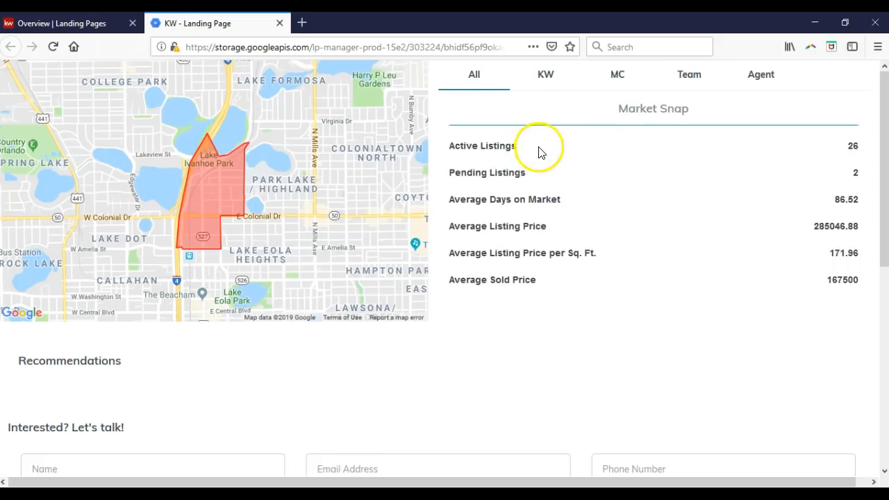
pyautogui.click(545, 79)
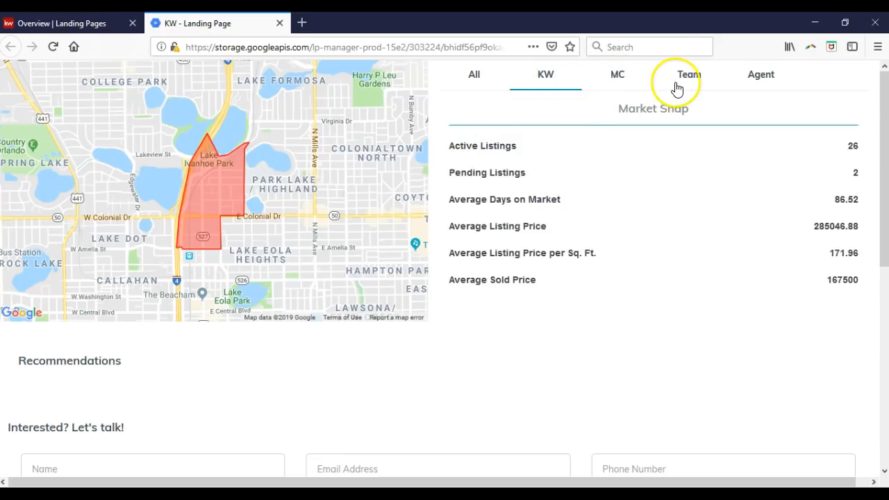
pyautogui.click(469, 82)
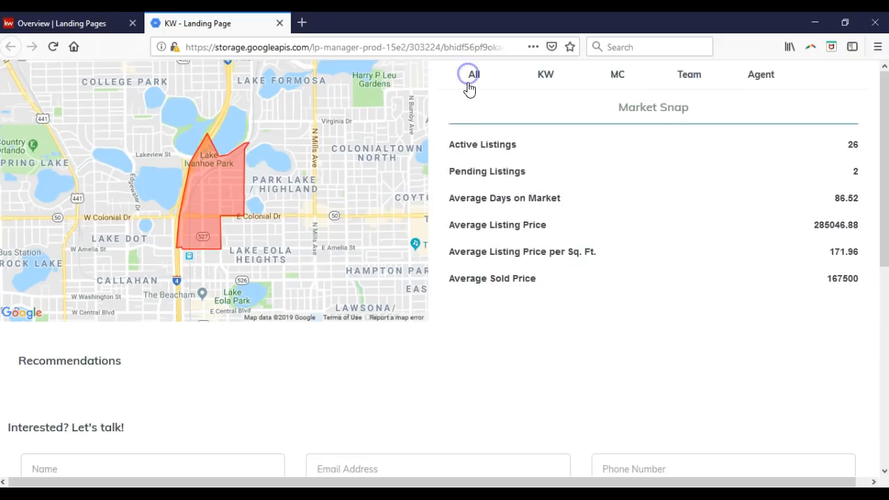
pyautogui.click(470, 83)
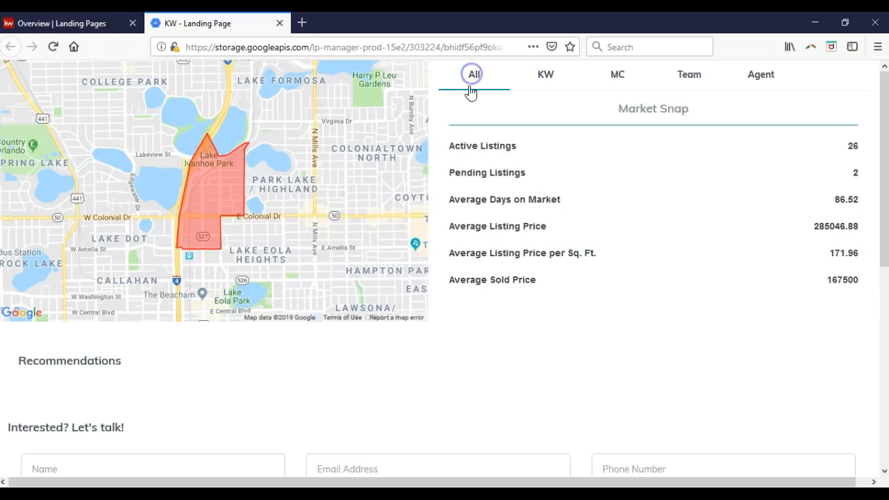
pyautogui.scroll(-5, 330, 345)
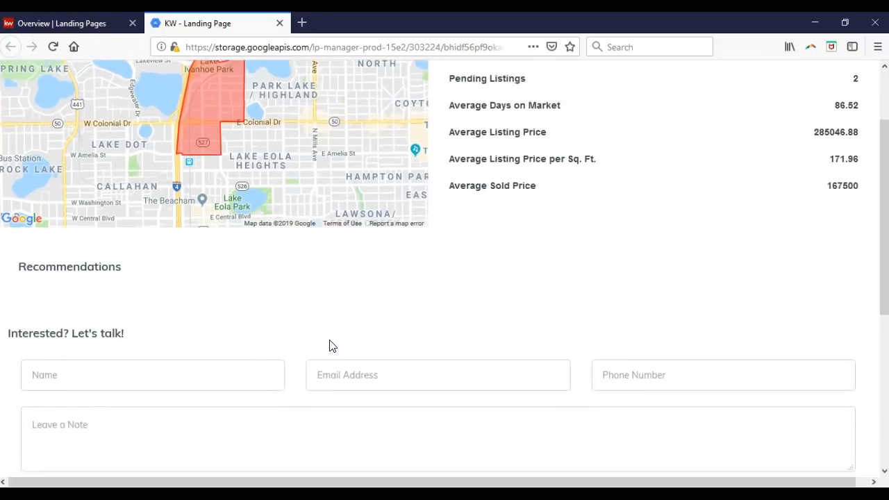
pyautogui.scroll(-4, 326, 344)
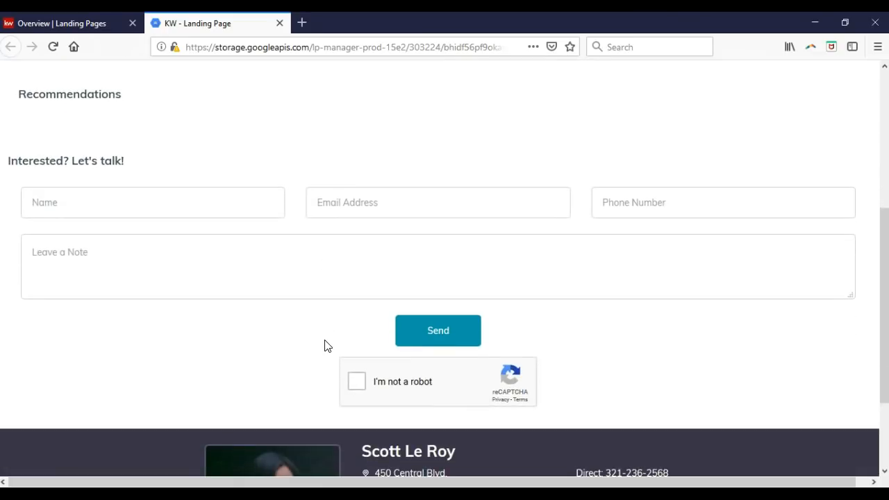
pyautogui.click(330, 320)
pyautogui.scroll(-2, 329, 318)
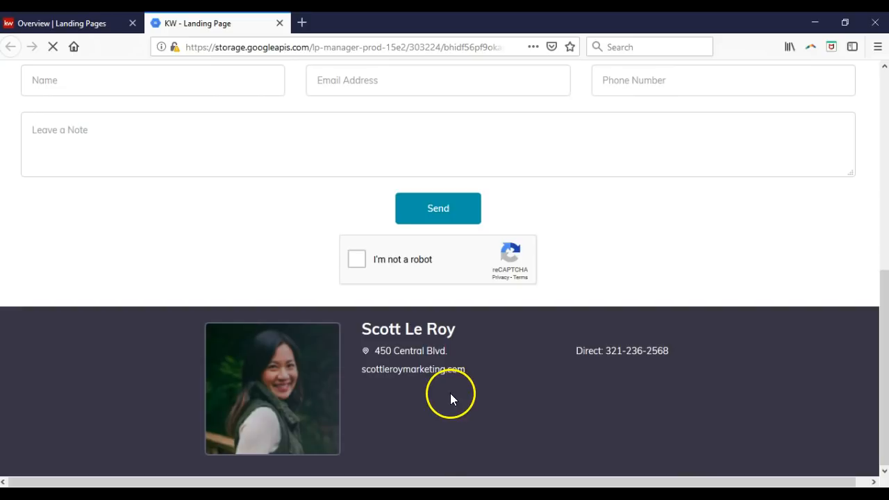
pyautogui.click(279, 23)
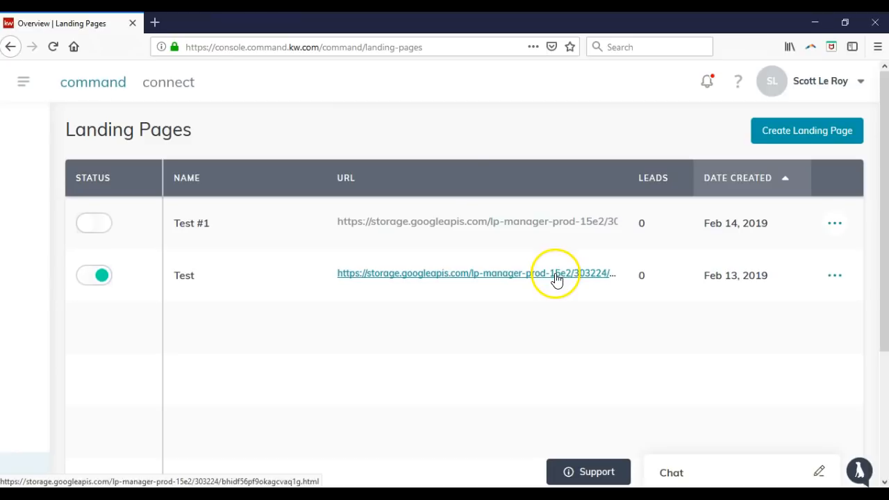
# Choose Edit from the Test landing page's actions menu
pyautogui.click(832, 281)
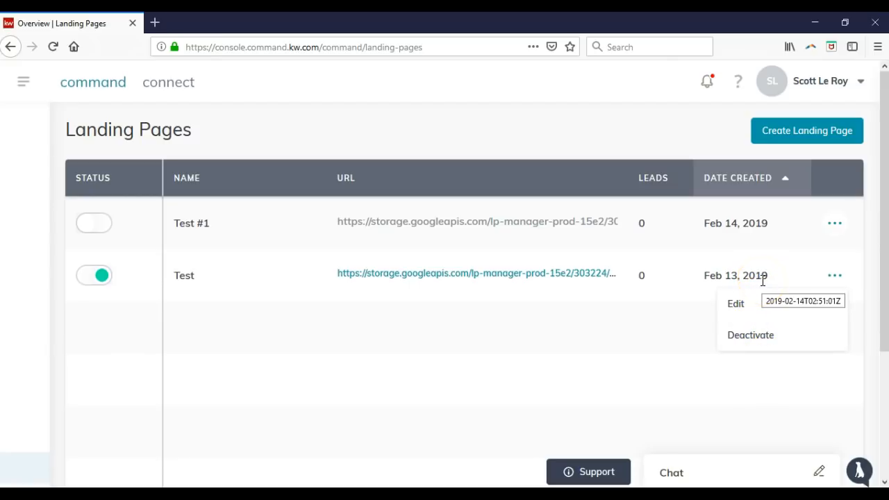
pyautogui.click(794, 142)
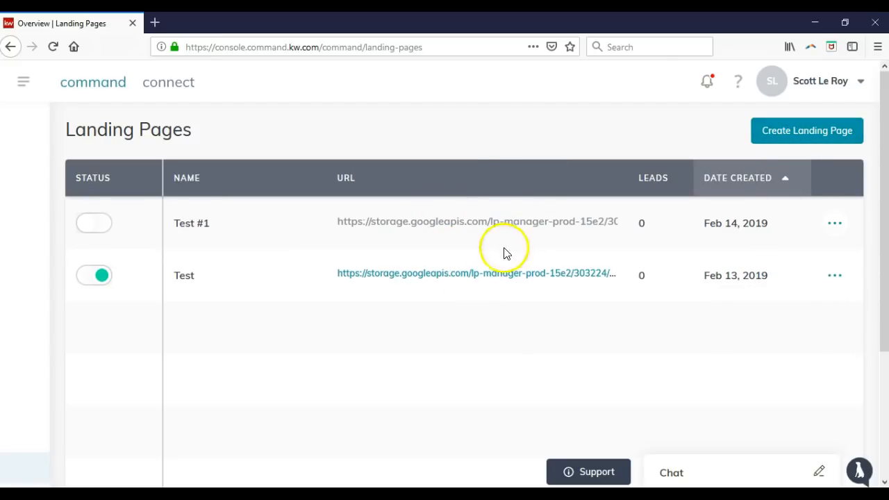
pyautogui.click(834, 278)
pyautogui.click(782, 303)
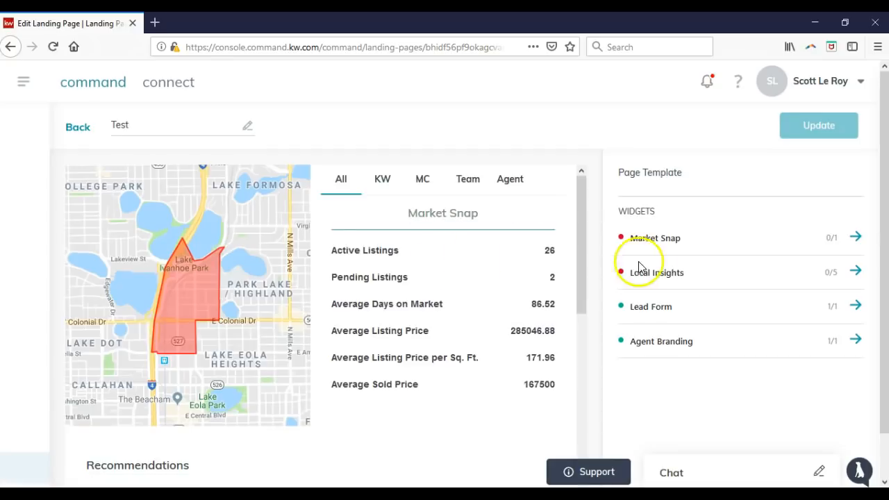
pyautogui.click(853, 236)
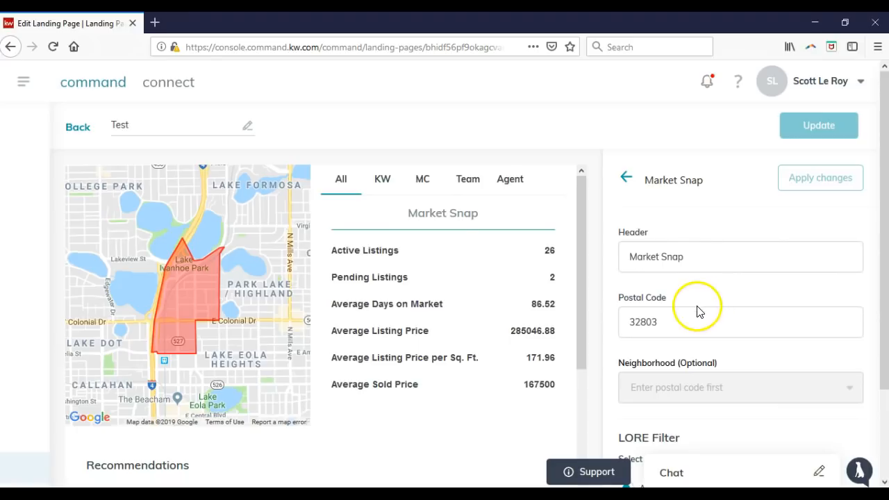
pyautogui.scroll(-2, 684, 309)
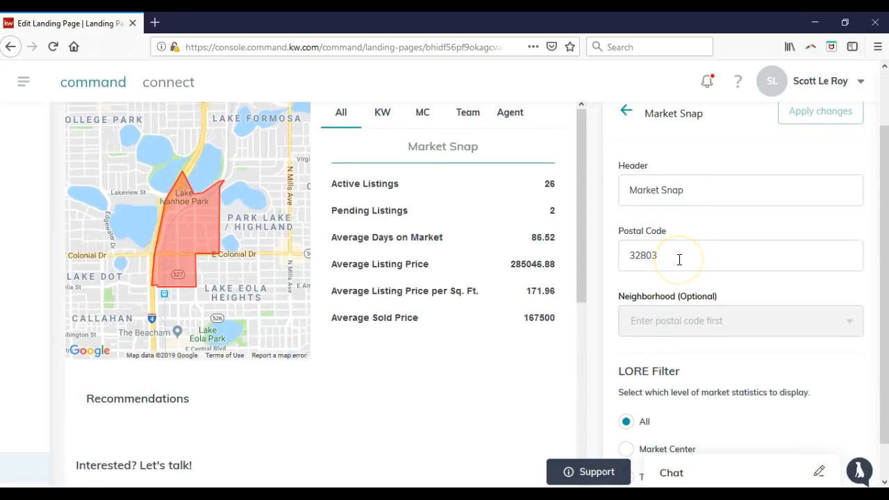
pyautogui.scroll(-1, 679, 259)
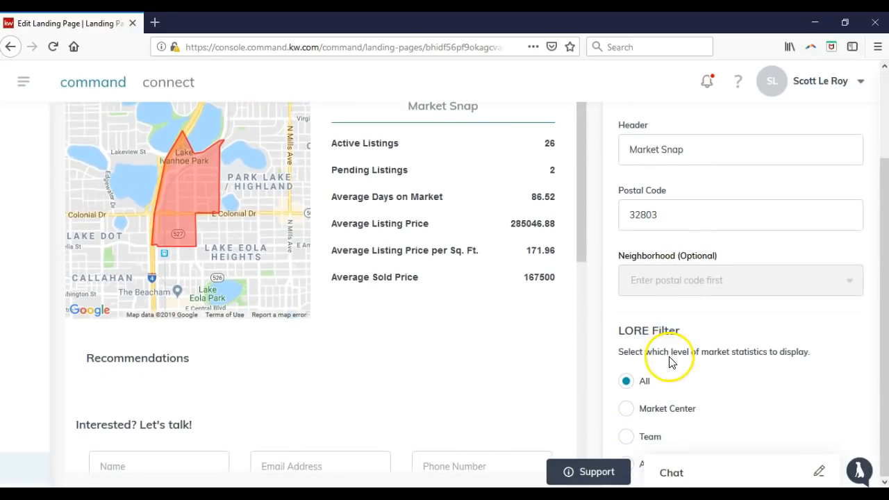
pyautogui.scroll(3, 670, 362)
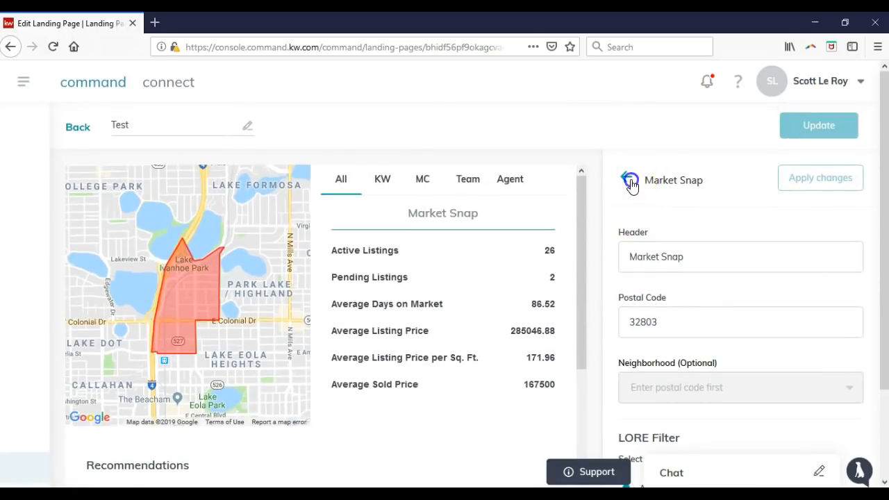
pyautogui.click(855, 272)
pyautogui.click(761, 269)
pyautogui.write('32803')
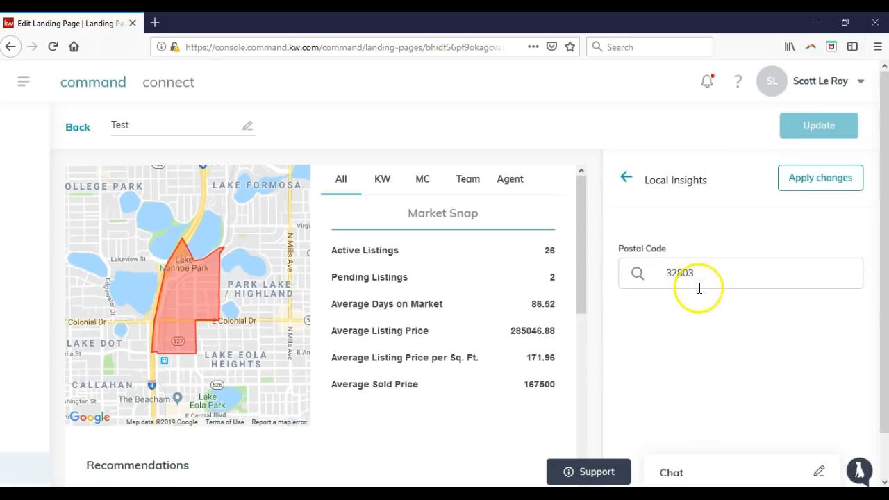
pyautogui.click(626, 180)
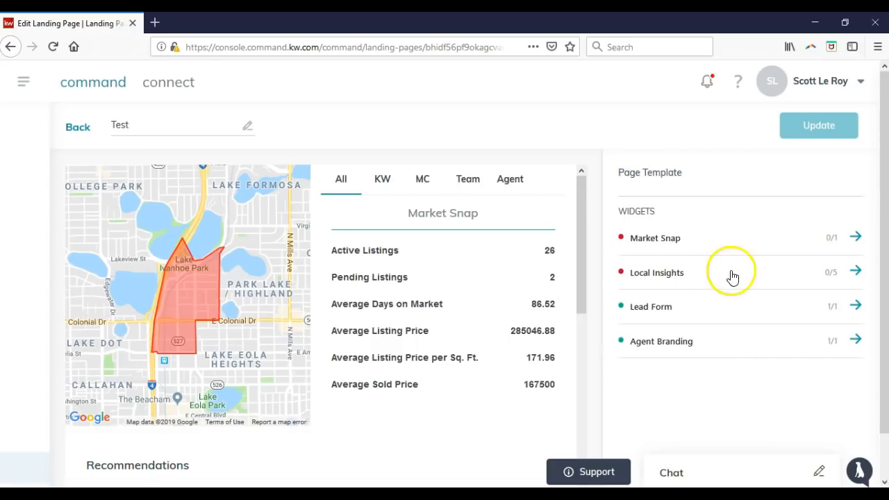
# Review the Agent Branding widget settings, including headshot, agent name, address and website
pyautogui.click(854, 339)
pyautogui.scroll(-2, 812, 299)
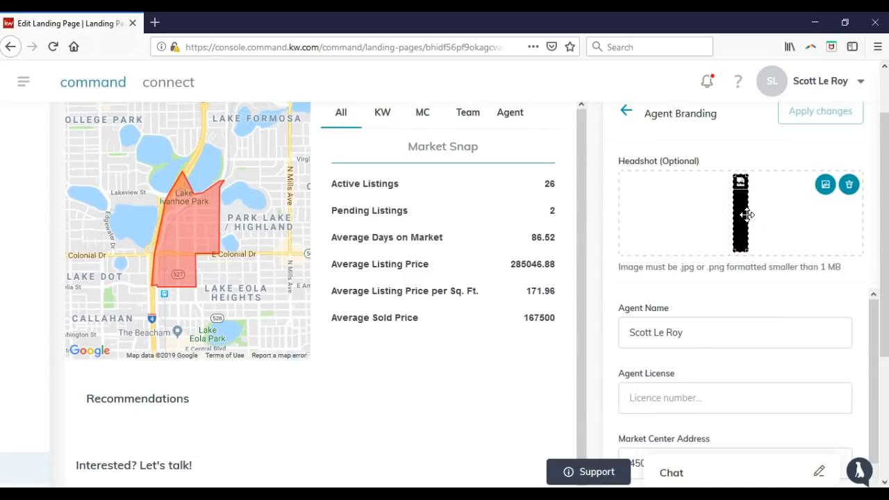
pyautogui.scroll(-2, 747, 215)
pyautogui.click(718, 264)
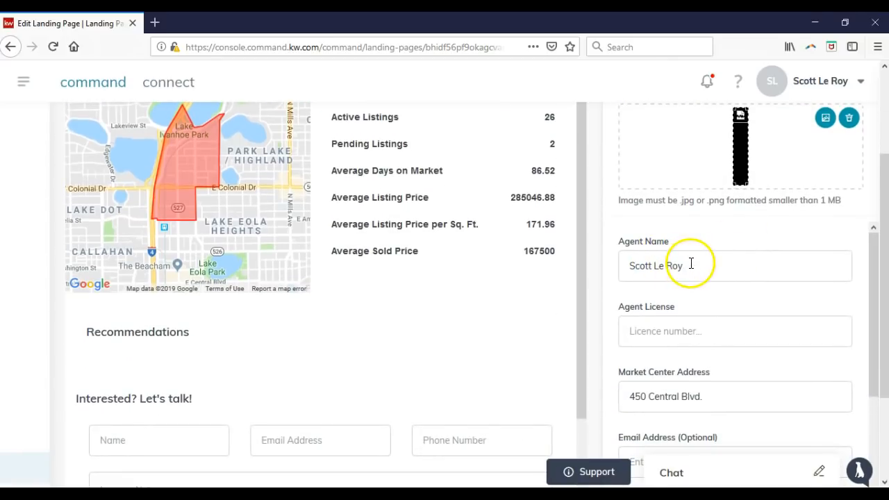
pyautogui.scroll(-5, 688, 268)
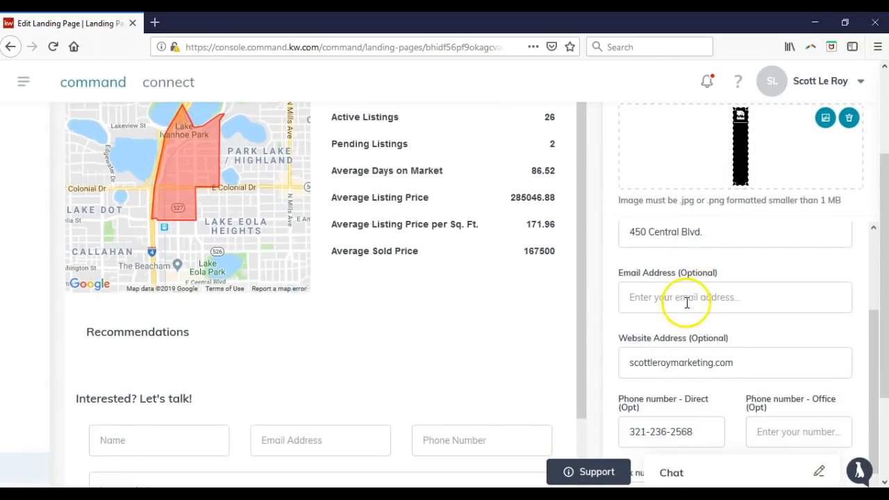
pyautogui.scroll(-3, 686, 361)
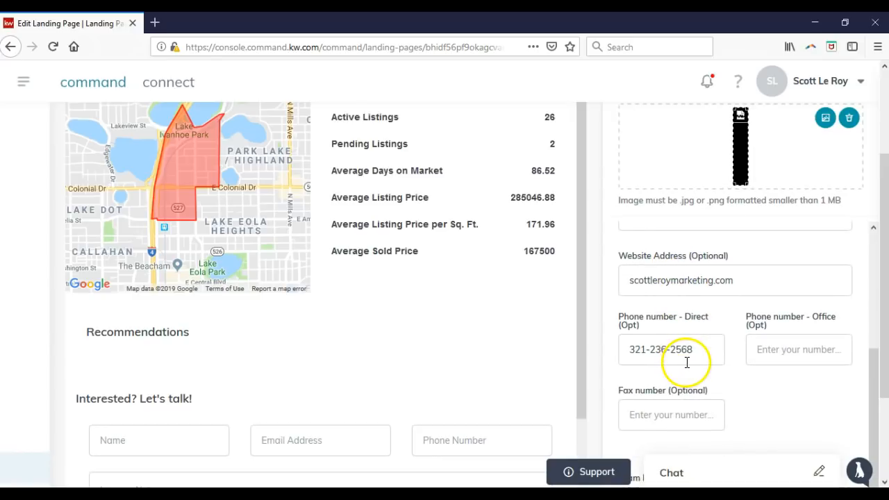
pyautogui.scroll(7, 695, 355)
pyautogui.scroll(5, 694, 344)
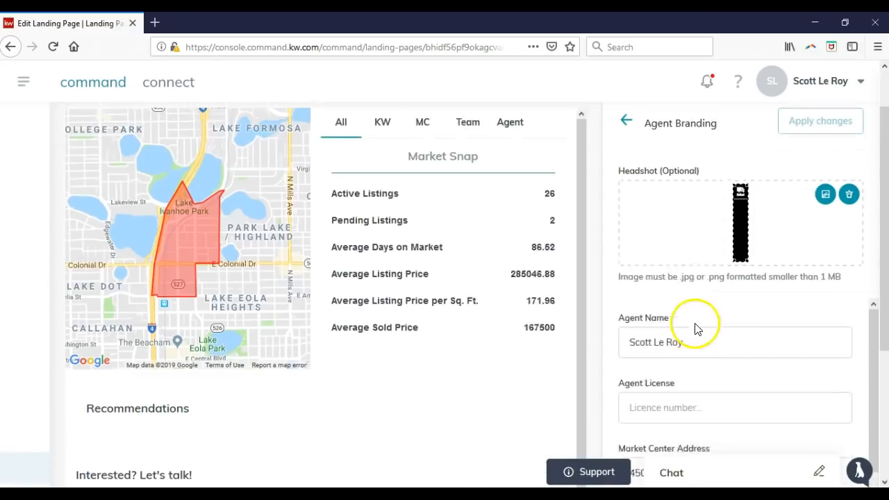
# Return to the Landing Pages section and open the account menu
pyautogui.click(20, 84)
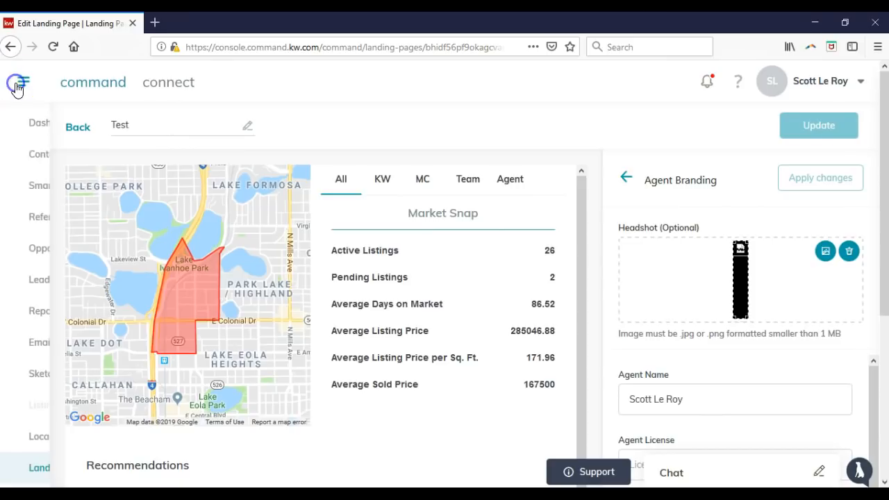
pyautogui.click(87, 469)
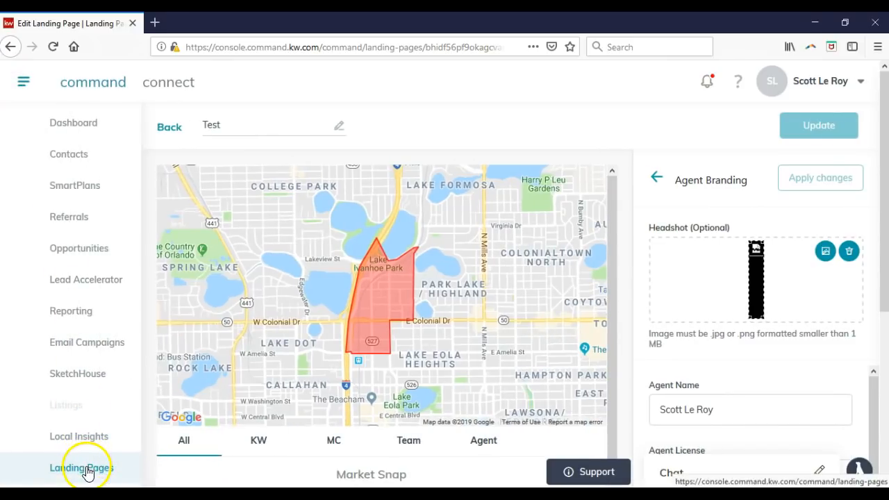
pyautogui.click(859, 82)
# Log out, sign in with a different agent account, and open the Command sections list
pyautogui.click(760, 176)
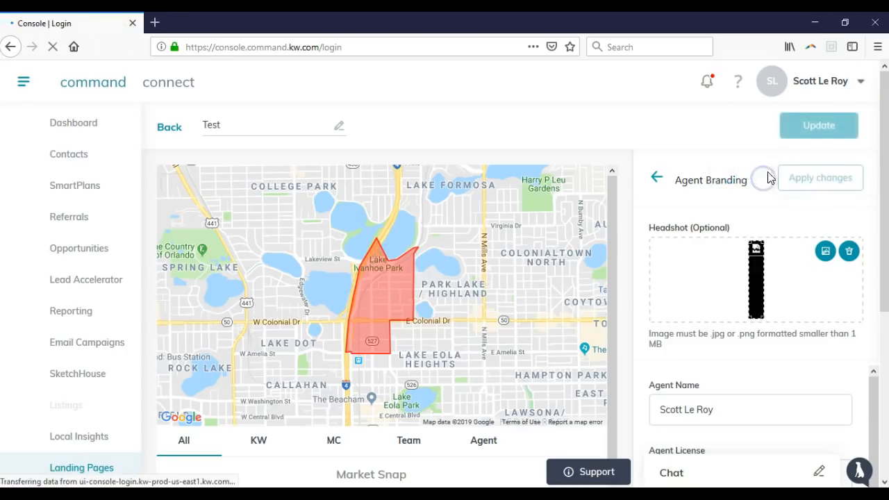
pyautogui.click(584, 283)
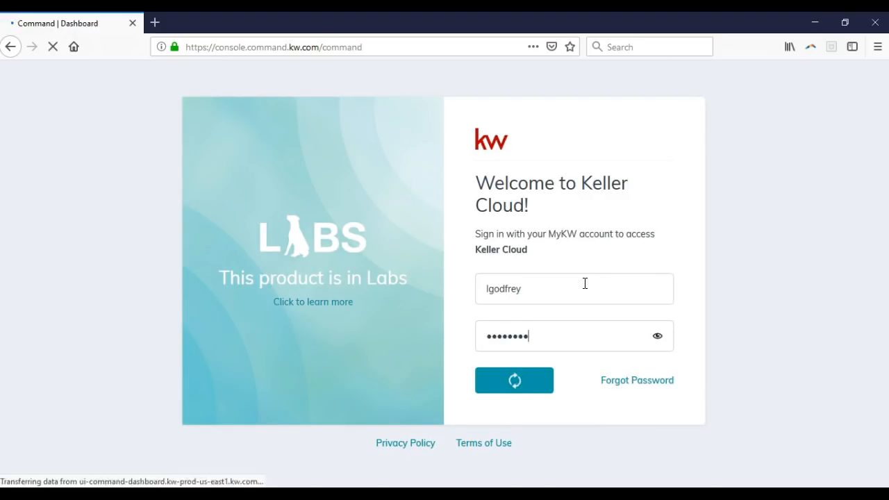
pyautogui.scroll(-5, 472, 268)
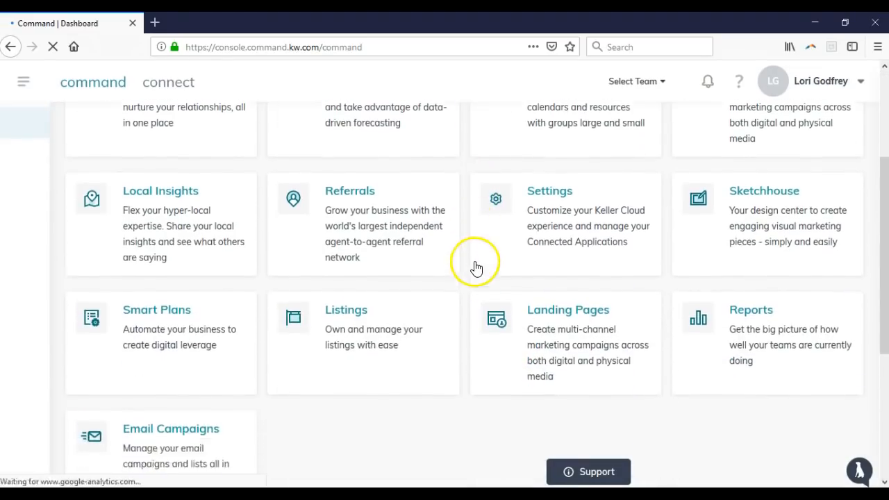
pyautogui.scroll(3, 388, 264)
pyautogui.scroll(3, 336, 234)
pyautogui.click(23, 81)
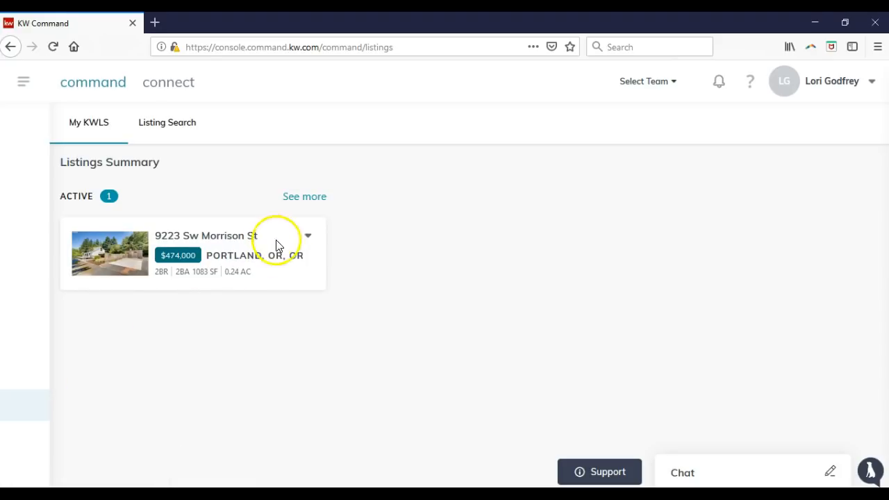
pyautogui.click(308, 237)
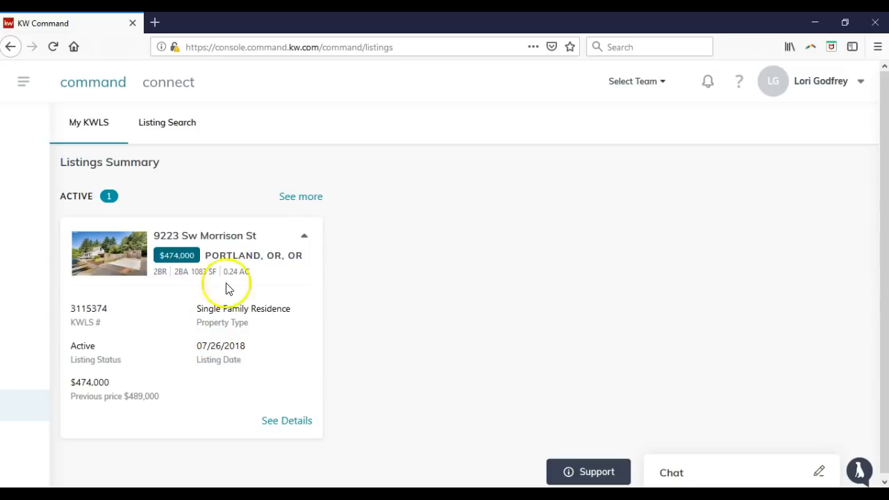
pyautogui.click(177, 122)
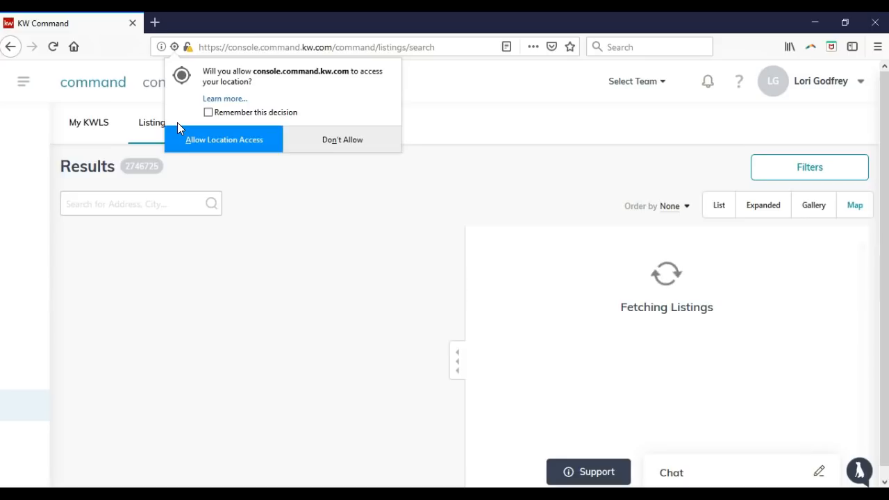
# Allow location access and search listings for 32803, then for Orlando, FL, USA
pyautogui.click(223, 147)
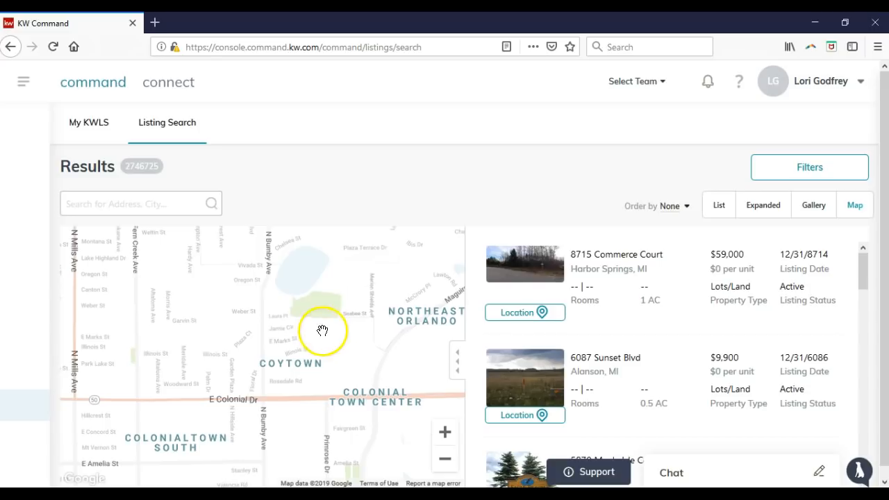
pyautogui.click(176, 206)
pyautogui.write('32803')
pyautogui.click(158, 229)
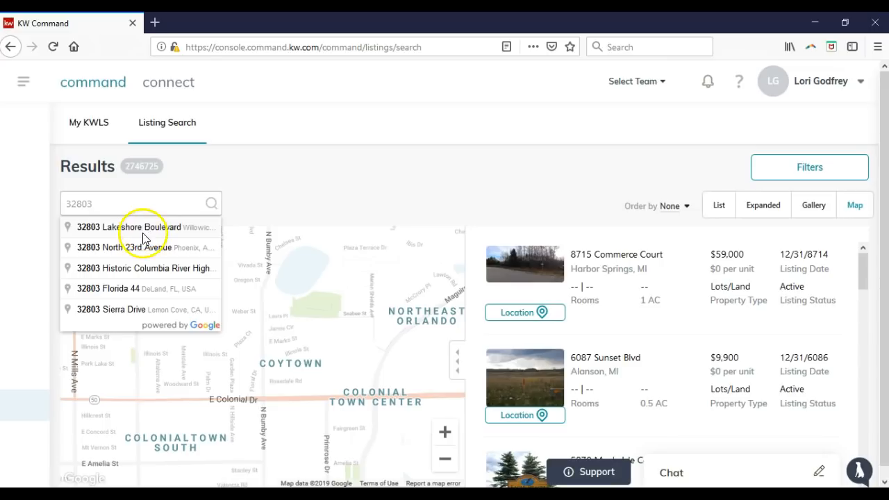
pyautogui.press('BackSpace')
pyautogui.press('BackSpace')
pyautogui.press('BackSpace')
pyautogui.press('BackSpace')
pyautogui.press('BackSpace')
pyautogui.write('orla')
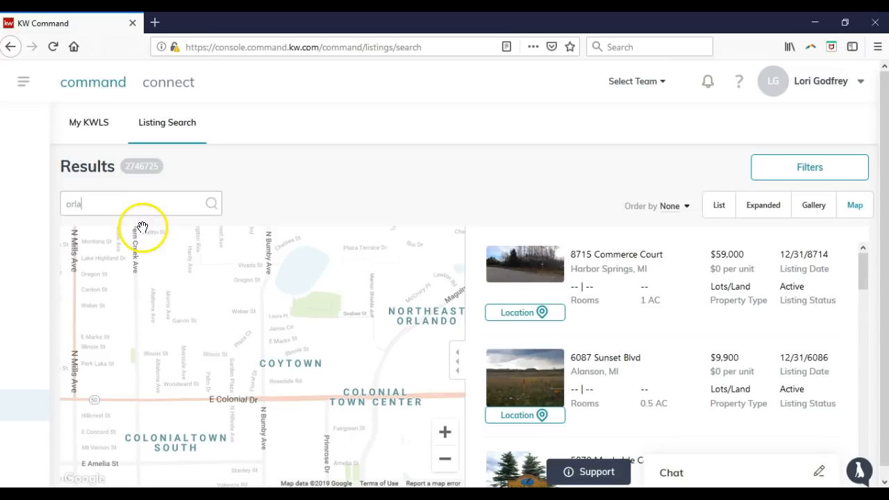
pyautogui.write('ndo fl')
pyautogui.click(142, 229)
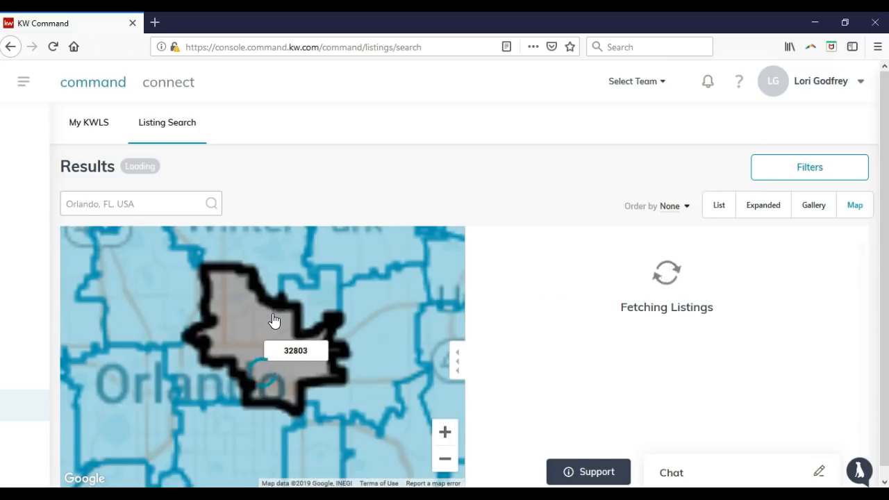
# Browse the Orlando results, return to the My KWLS summary, then go to Landing Pages
pyautogui.click(281, 325)
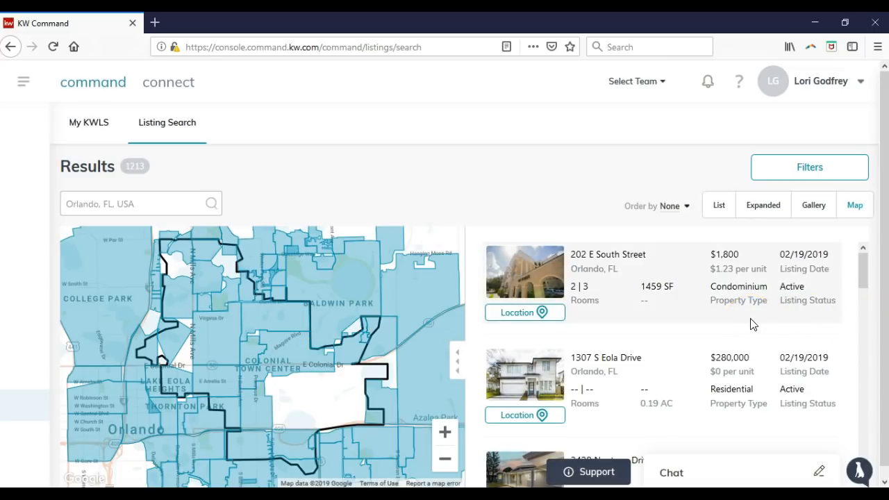
pyautogui.scroll(-2, 752, 325)
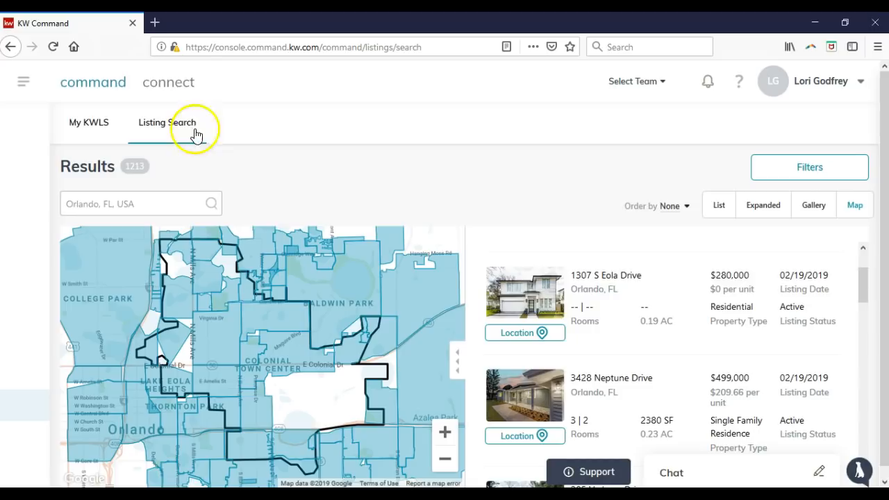
pyautogui.click(98, 122)
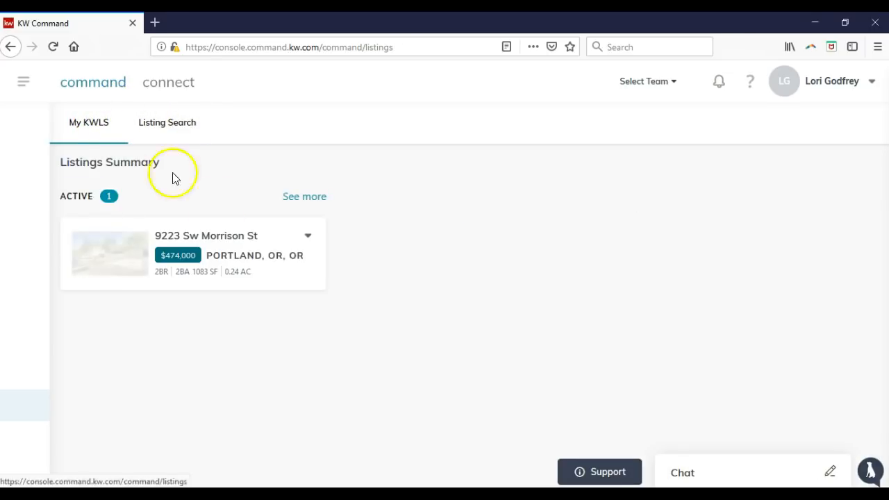
pyautogui.click(410, 296)
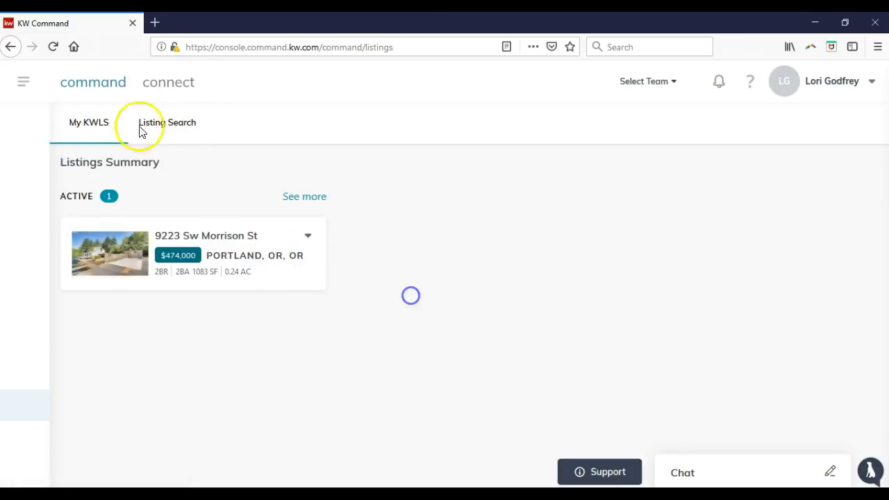
pyautogui.click(25, 83)
pyautogui.click(85, 469)
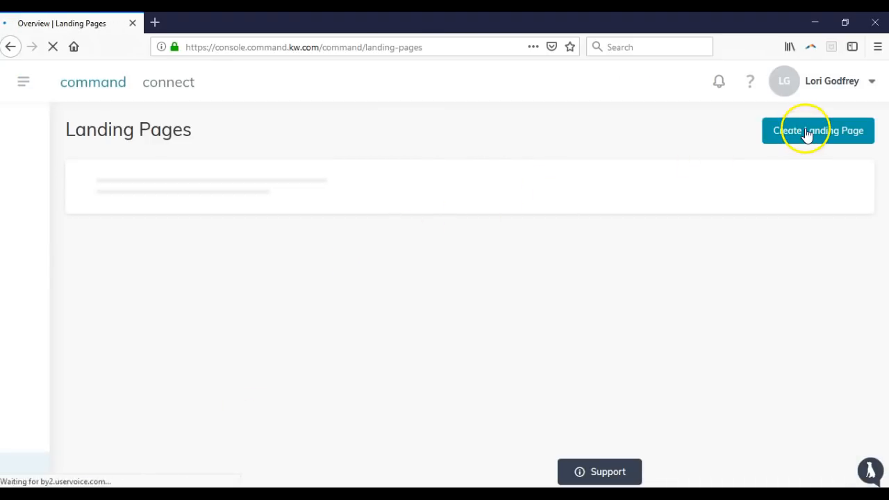
# Create a landing page named Test using the Market Snap Default Template for postal code 32803
pyautogui.click(805, 134)
pyautogui.click(340, 276)
pyautogui.click(343, 276)
pyautogui.click(415, 187)
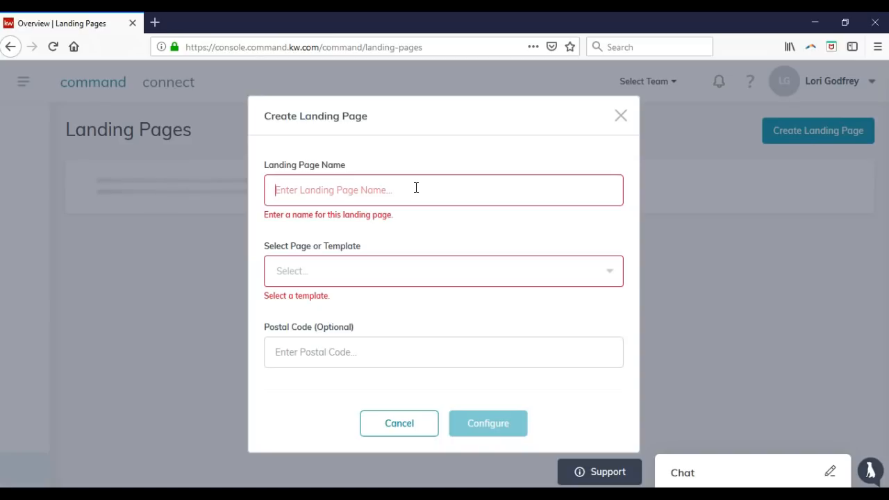
pyautogui.write('Test')
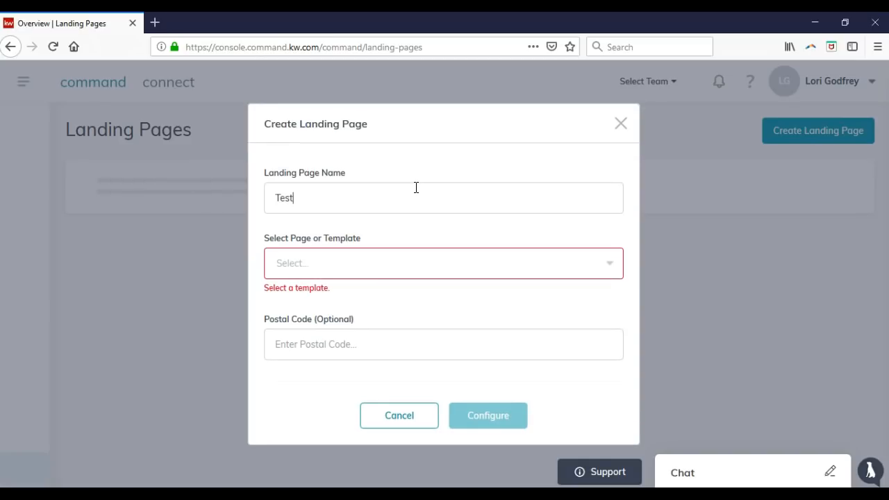
pyautogui.click(408, 254)
pyautogui.click(377, 294)
pyautogui.click(372, 334)
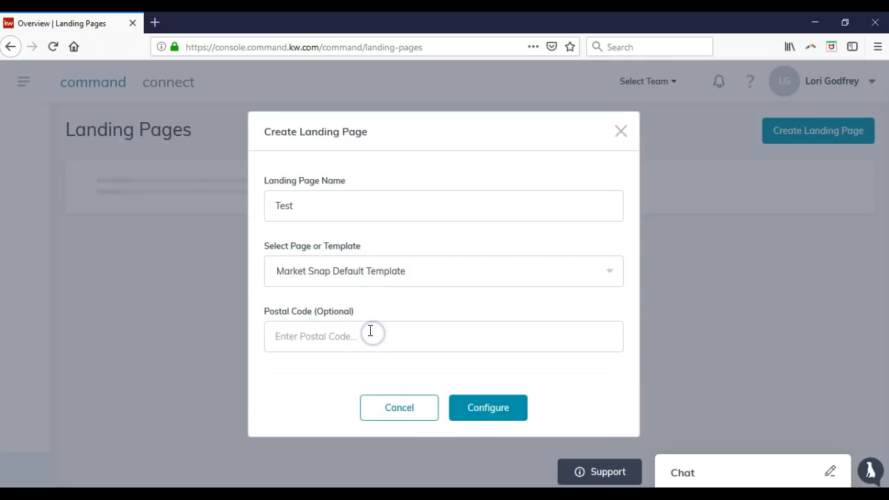
pyautogui.click(463, 406)
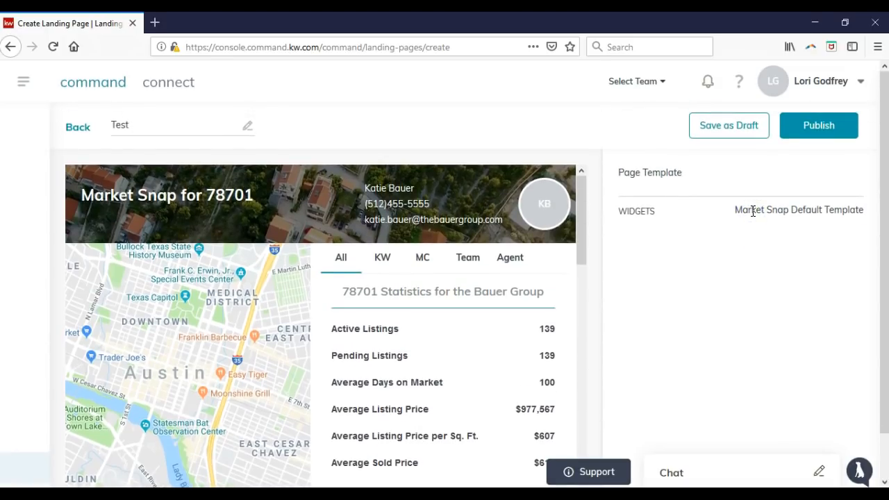
# Scroll through the Test Market Snap preview, then go back to the Landing Pages list
pyautogui.click(539, 242)
pyautogui.scroll(-5, 540, 242)
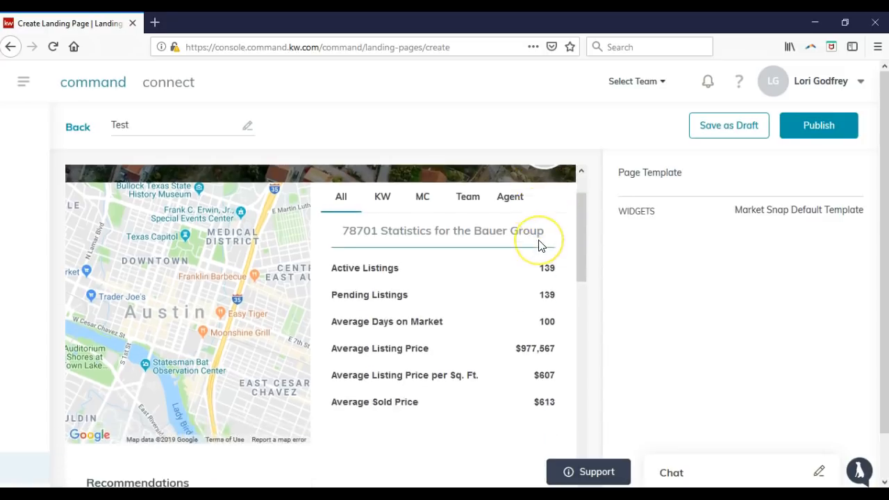
pyautogui.scroll(-4, 542, 240)
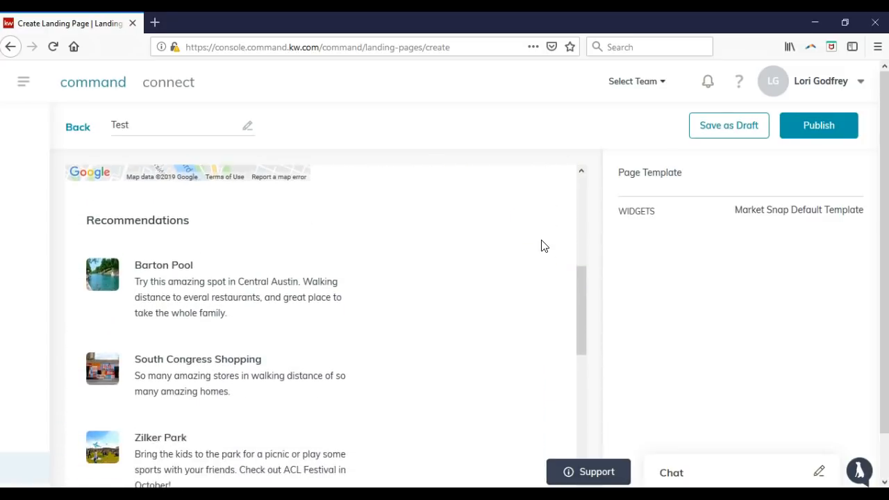
pyautogui.scroll(-2, 545, 246)
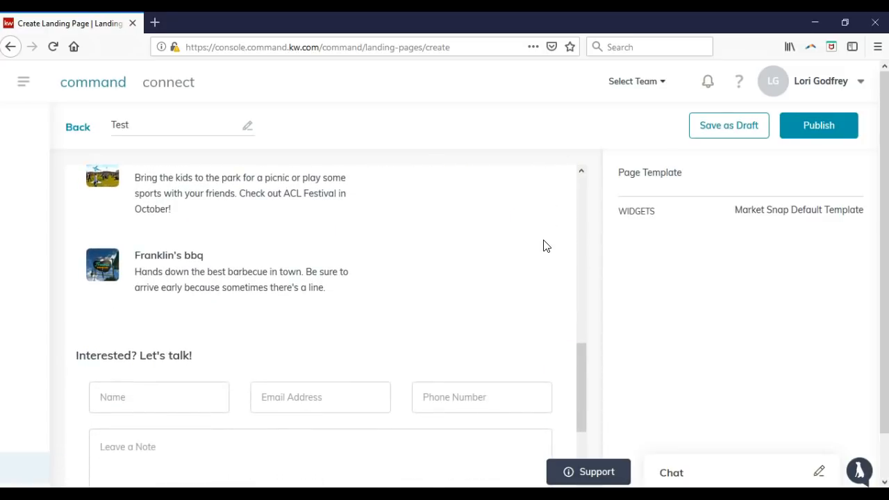
pyautogui.scroll(-4, 545, 245)
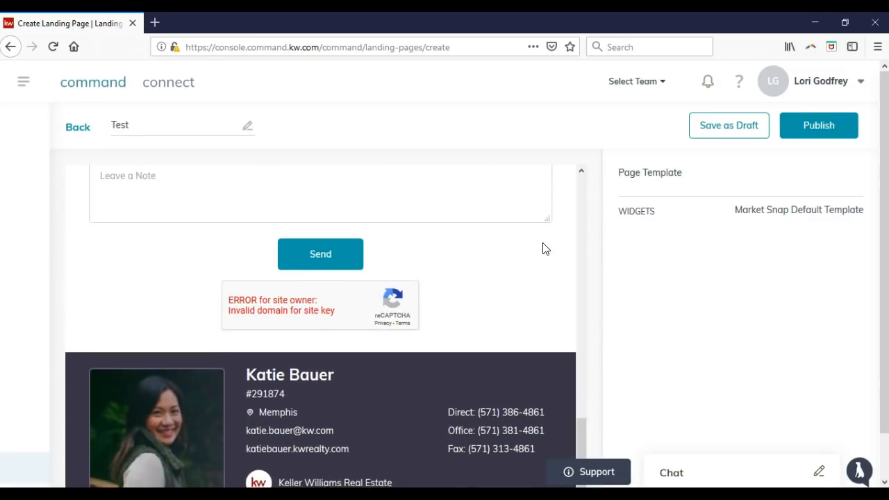
pyautogui.scroll(5, 518, 299)
pyautogui.scroll(8, 519, 287)
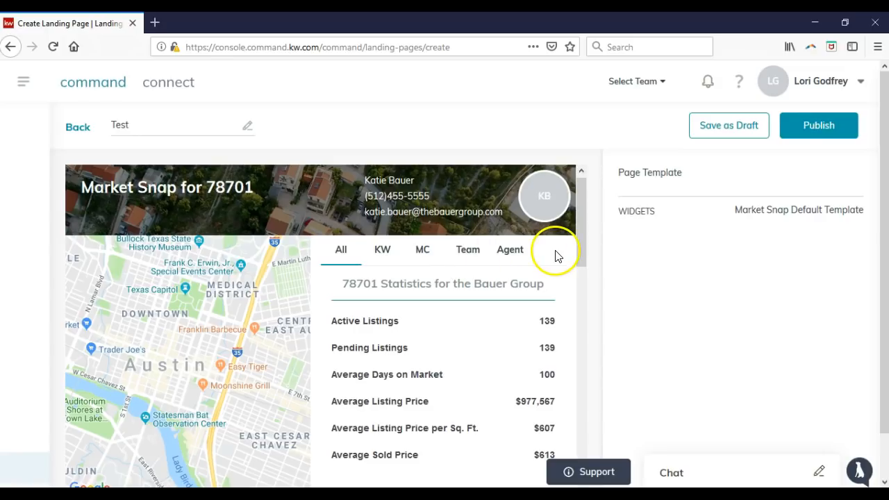
pyautogui.click(22, 82)
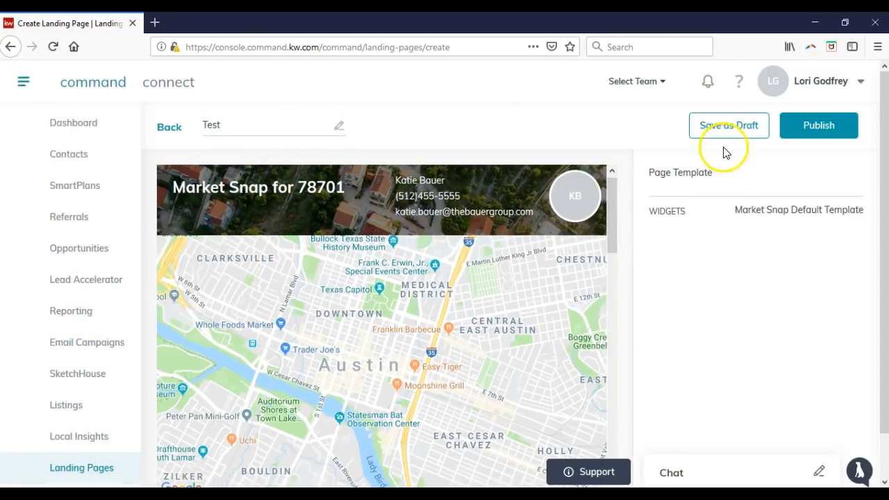
pyautogui.click(173, 129)
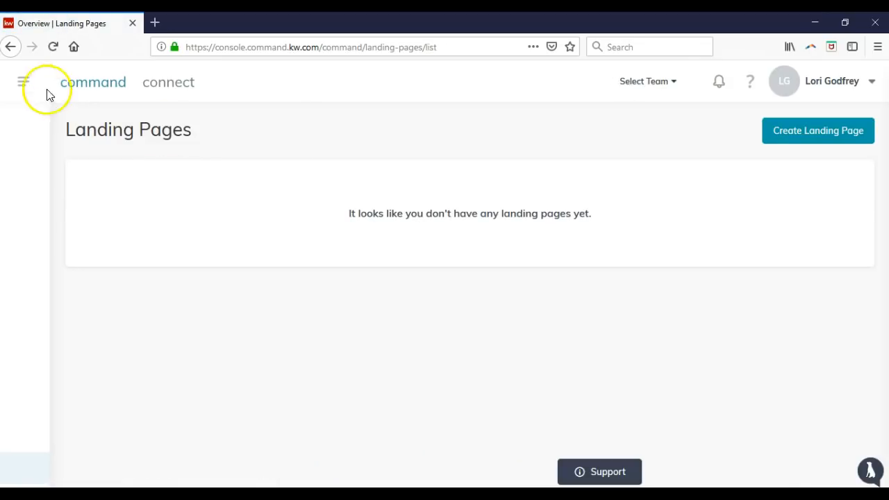
# Switch to the Dashboard from the section menu and close the KW Tech Team maintenance notice
pyautogui.click(27, 83)
pyautogui.click(56, 126)
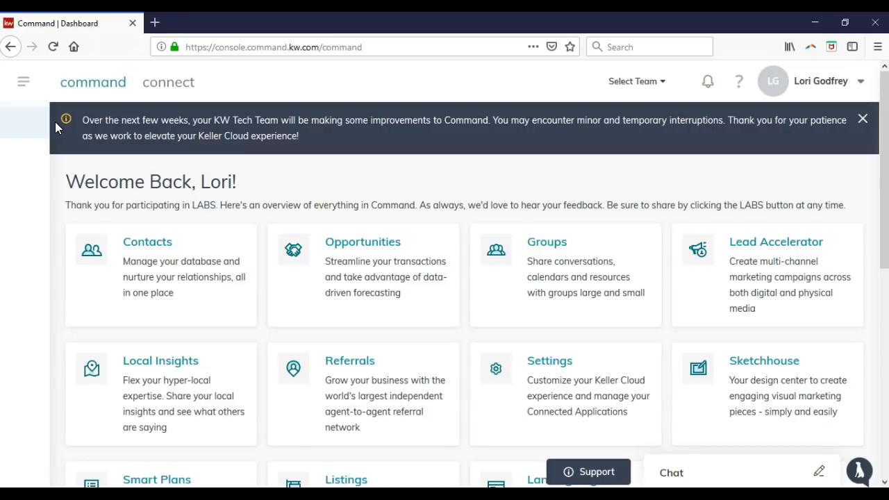
pyautogui.click(863, 119)
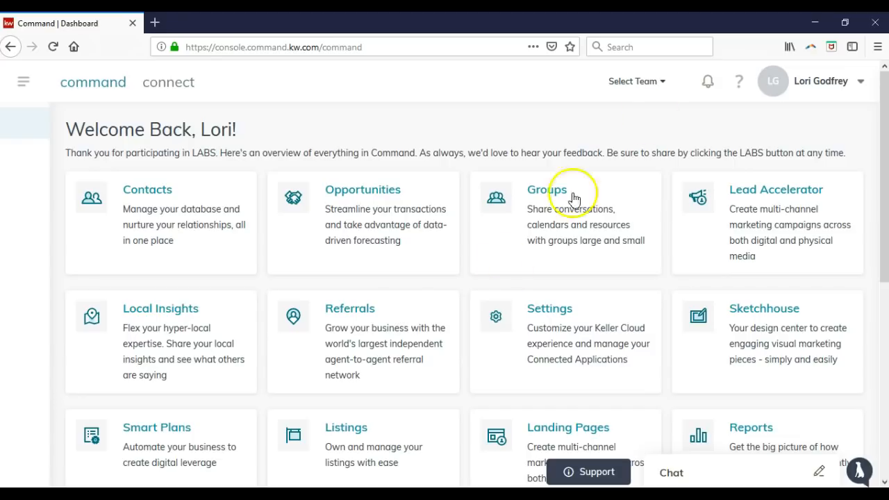
pyautogui.click(653, 84)
pyautogui.click(652, 105)
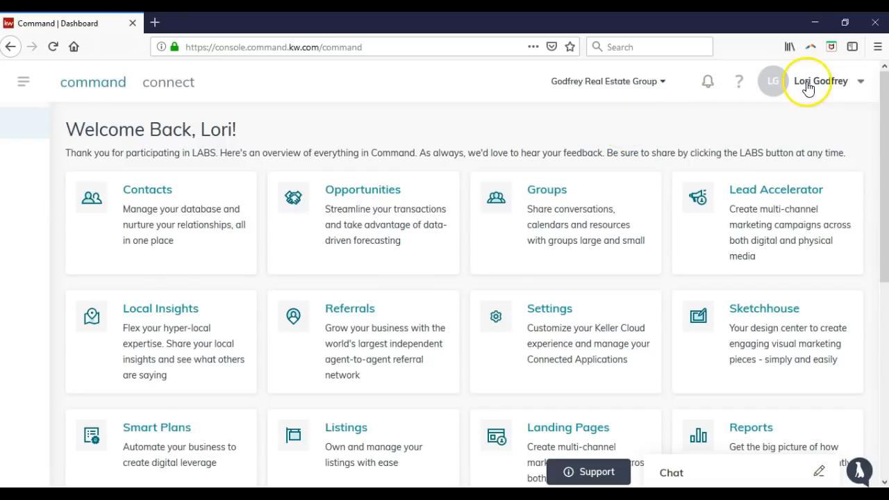
pyautogui.click(707, 88)
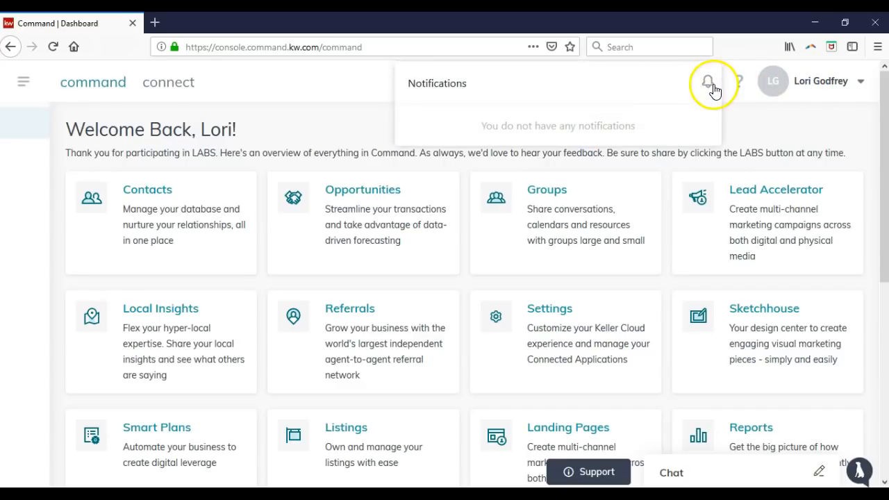
pyautogui.click(708, 90)
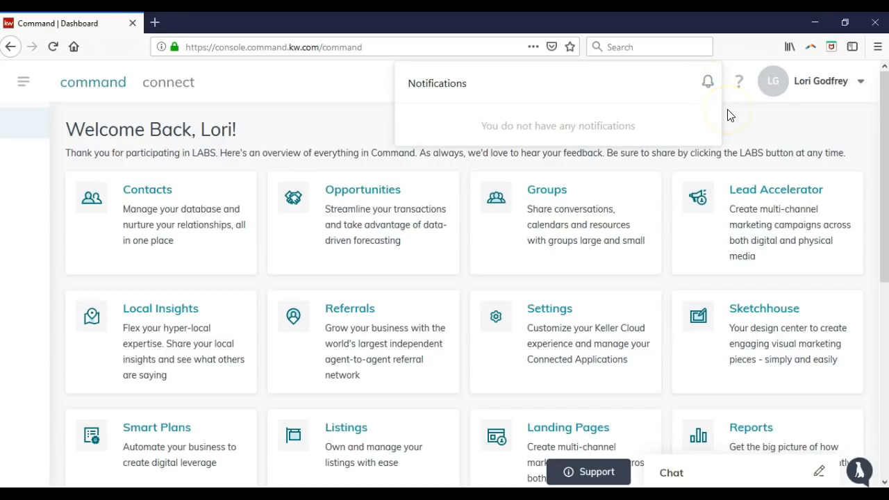
pyautogui.click(727, 114)
pyautogui.click(740, 84)
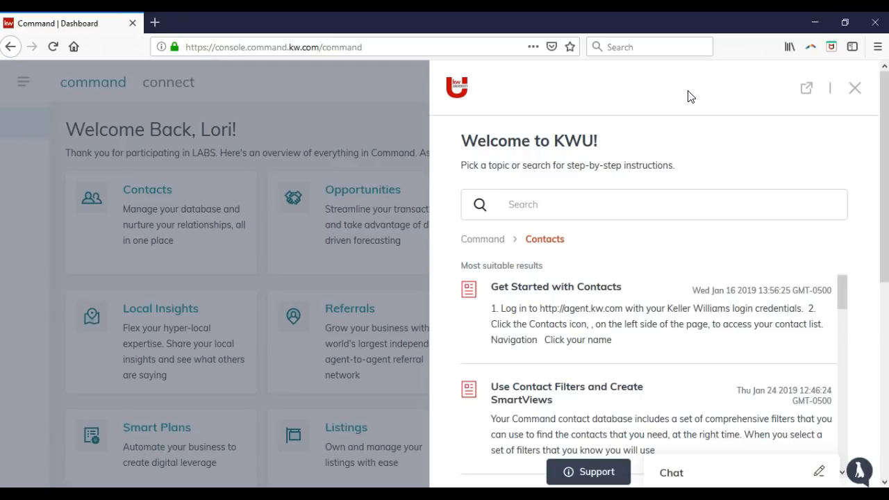
pyautogui.click(856, 87)
pyautogui.click(804, 190)
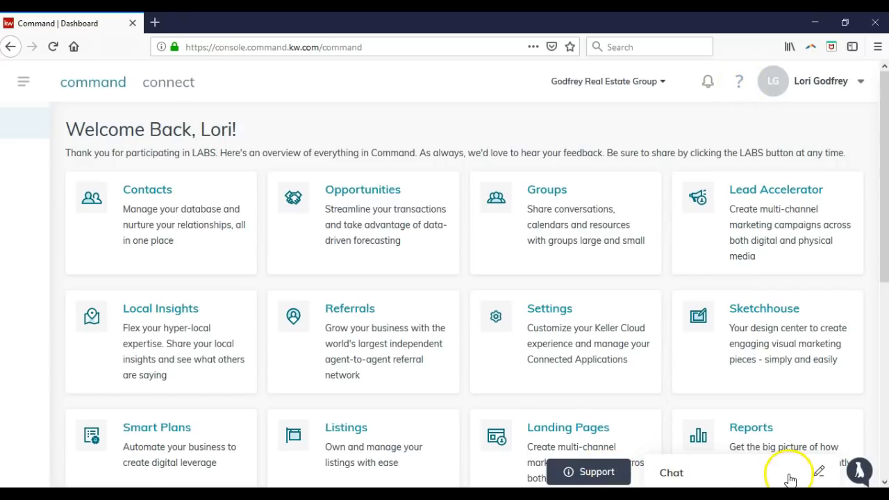
# Open and close the LABS Post an Idea panel, then log out from the user name menu
pyautogui.click(858, 472)
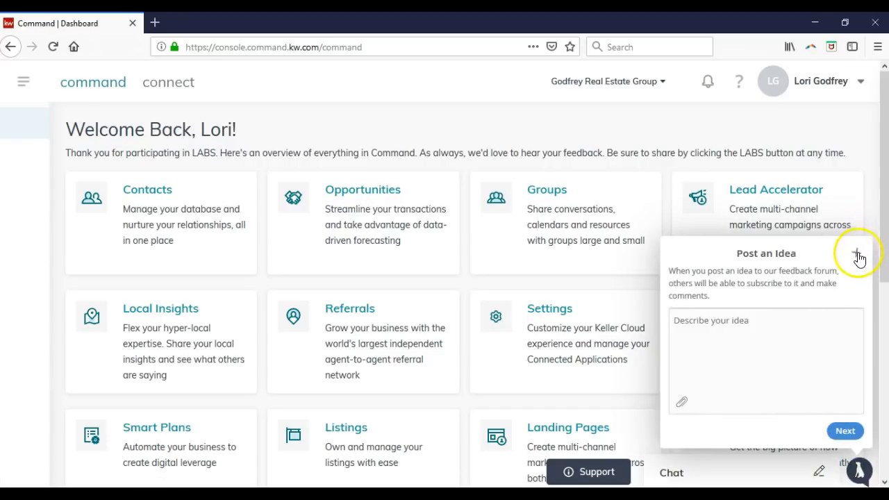
pyautogui.click(856, 253)
pyautogui.click(853, 86)
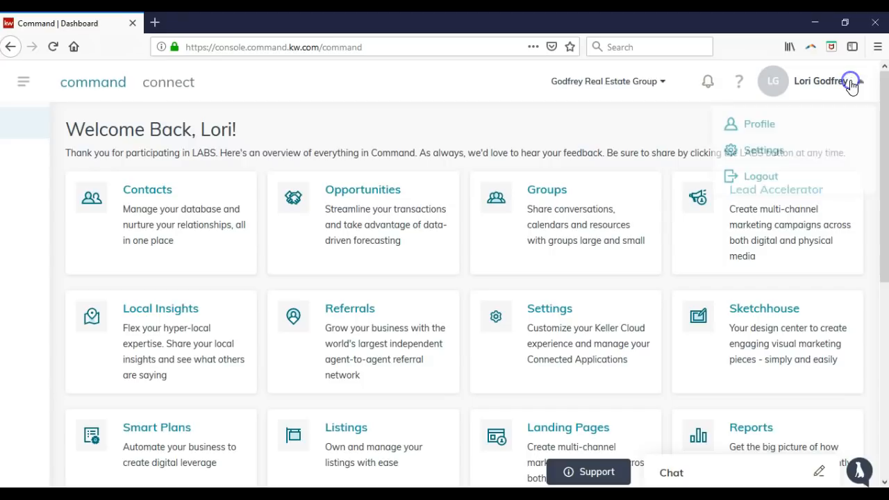
pyautogui.click(774, 181)
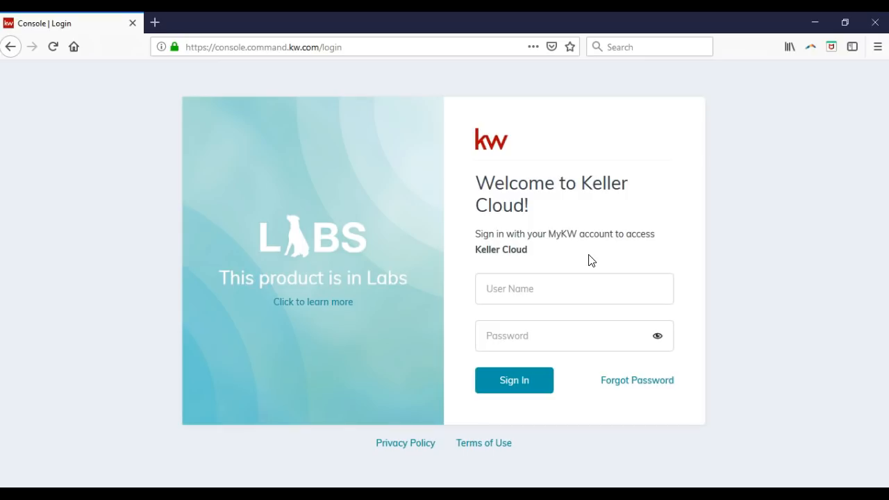
# Load scottleroymarketing.com in the browser
pyautogui.click(431, 50)
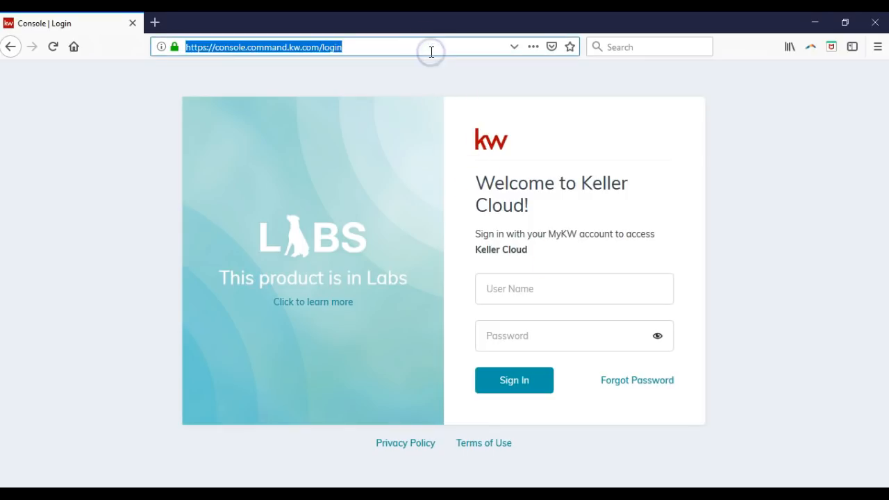
pyautogui.write('scottleroymarketing.com')
pyautogui.press('Return')
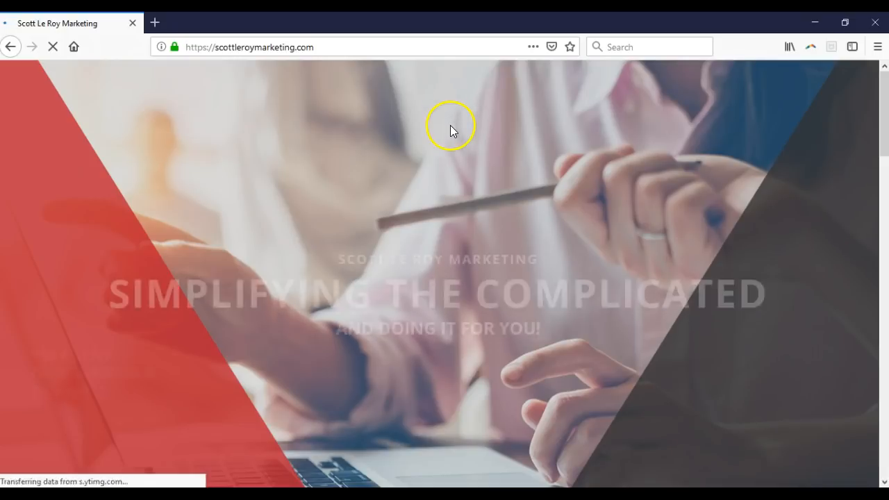
# Go to KW RESOURCES > TRAINING > TRAINING CALENDAR, reaching the SLM KW Resources login
pyautogui.scroll(-3, 450, 131)
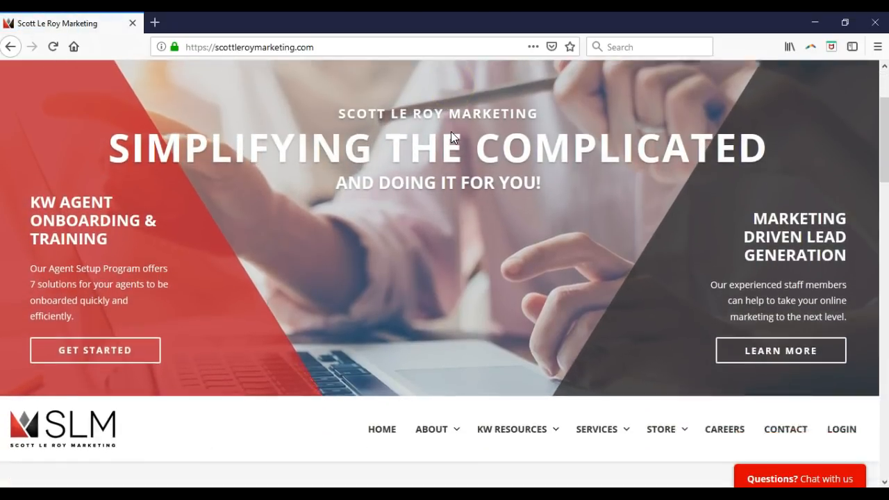
pyautogui.scroll(-4, 451, 131)
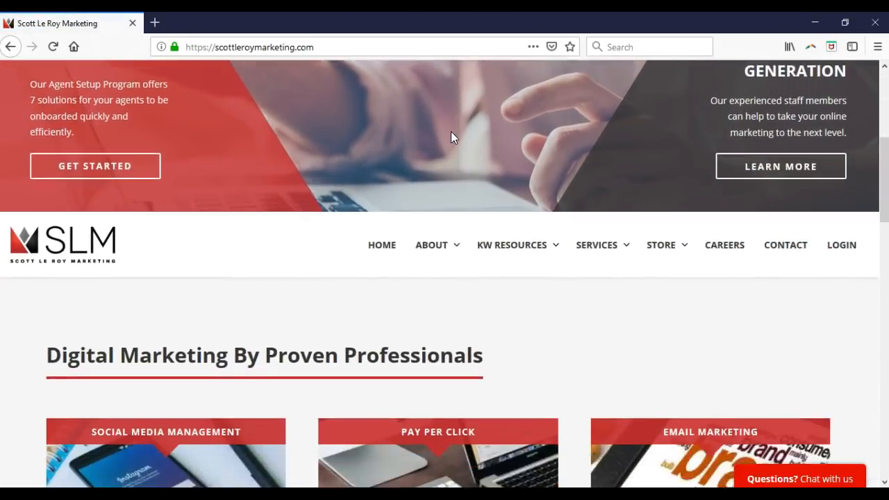
pyautogui.scroll(-2, 450, 137)
pyautogui.click(508, 156)
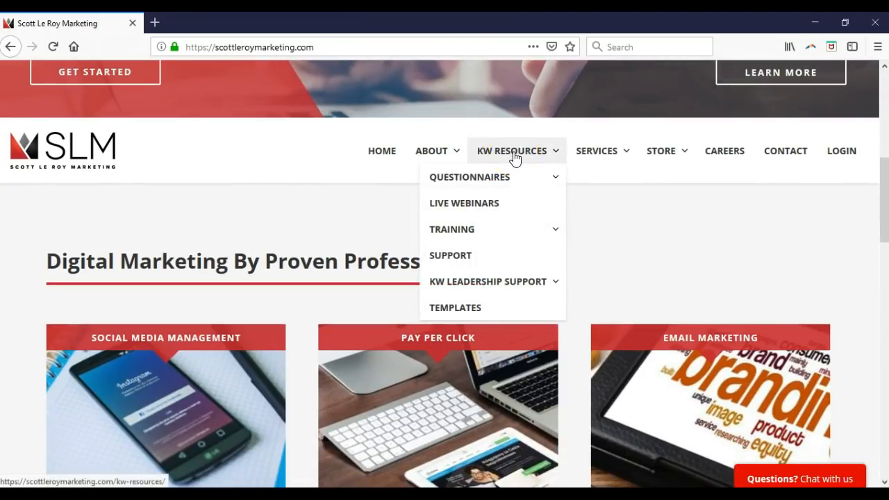
pyautogui.moveTo(495, 234)
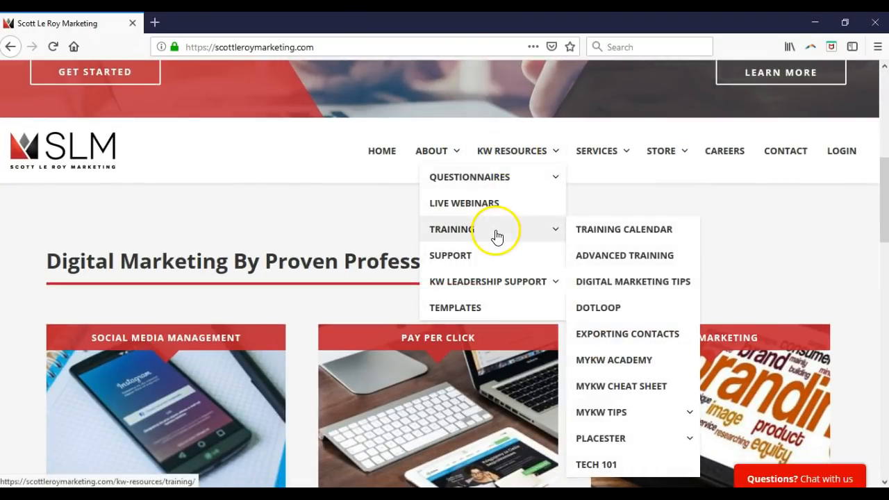
pyautogui.click(604, 233)
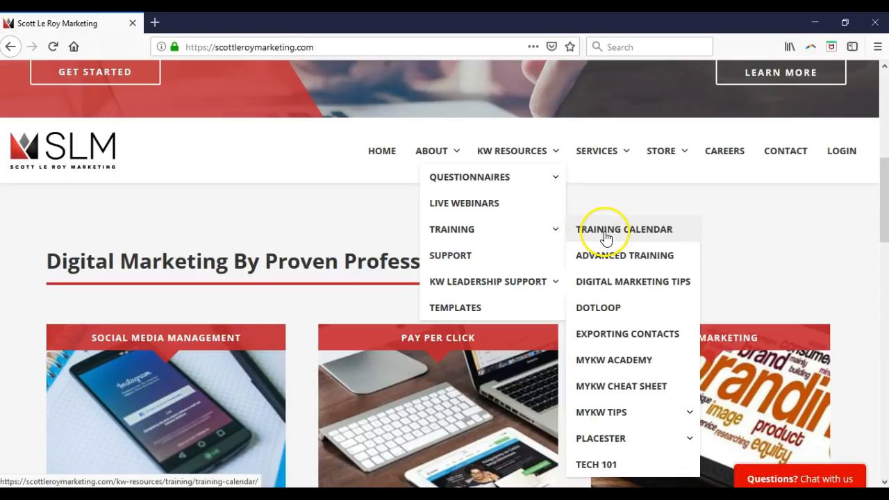
pyautogui.click(611, 236)
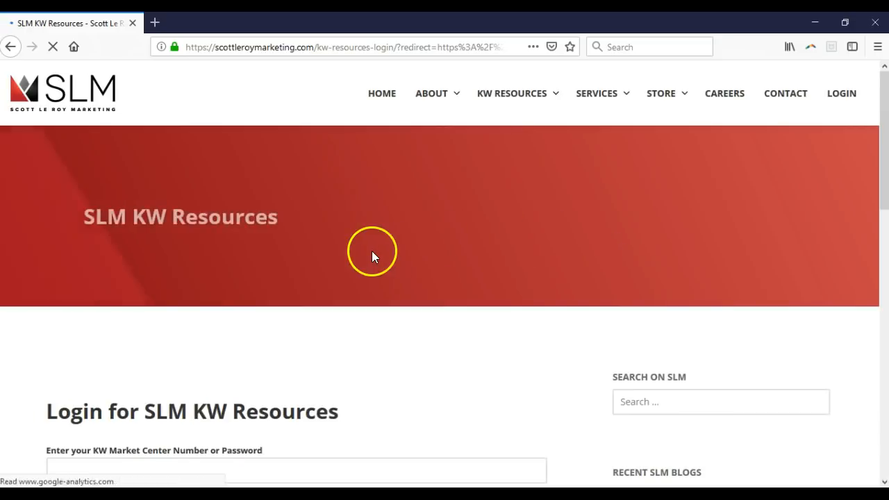
# Log in to SLM KW Resources with the market center access code
pyautogui.click(175, 395)
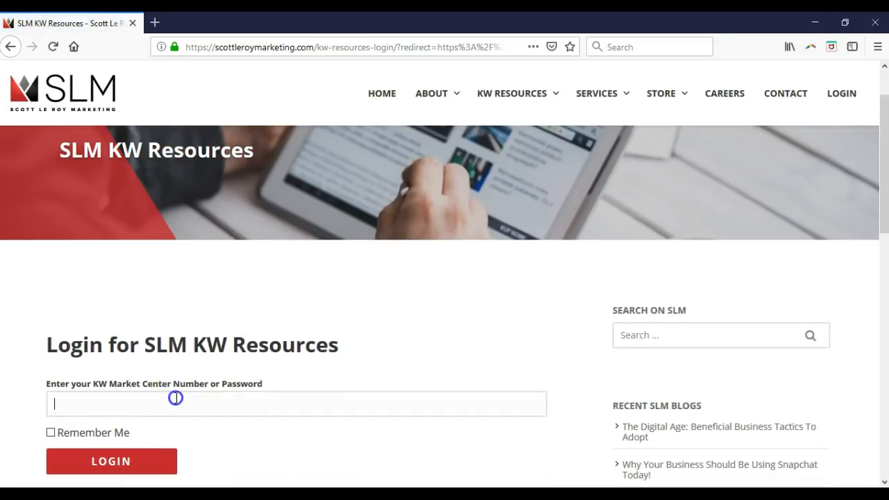
pyautogui.click(131, 457)
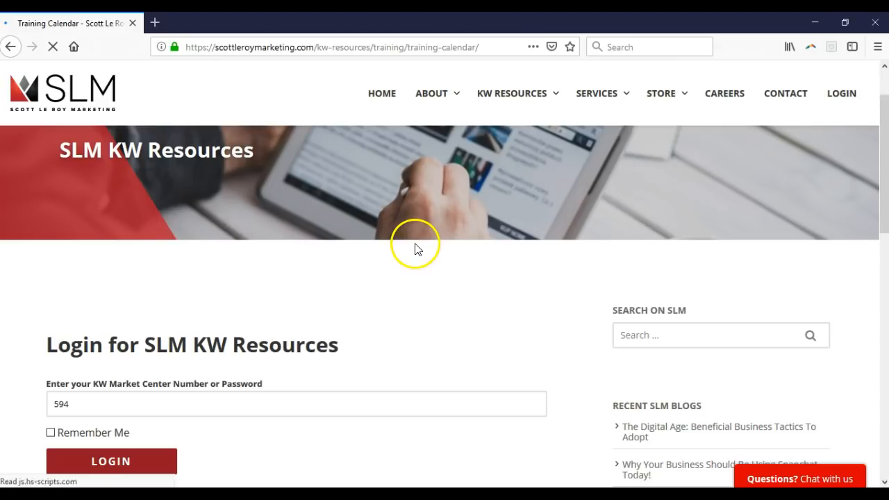
# Open the EST flyer under Download The March Training Flyers
pyautogui.scroll(-3, 414, 246)
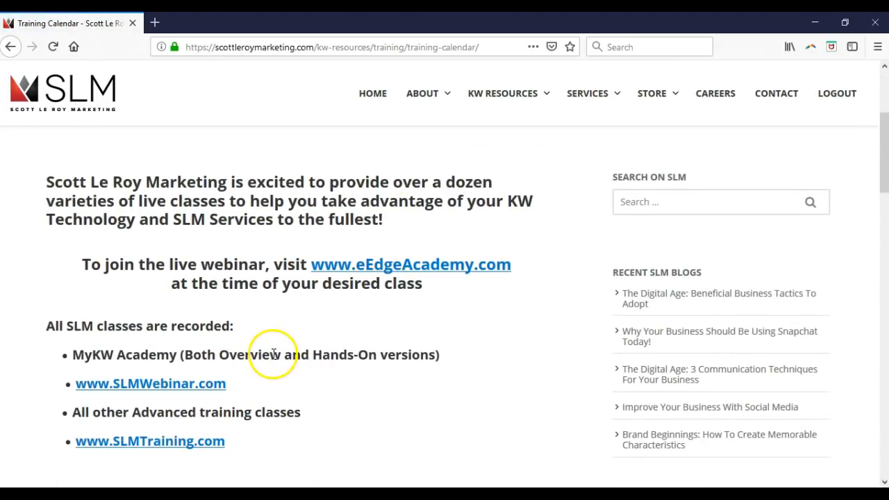
pyautogui.scroll(-4, 274, 352)
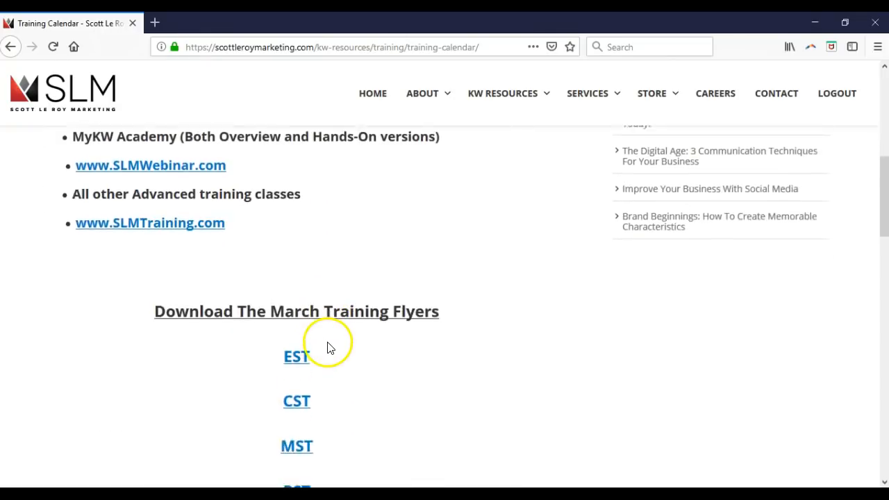
pyautogui.scroll(-1, 325, 314)
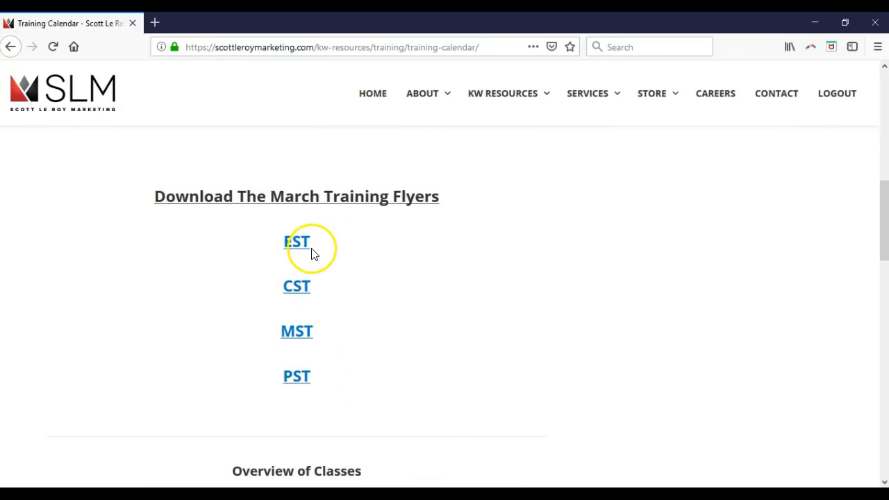
pyautogui.click(305, 252)
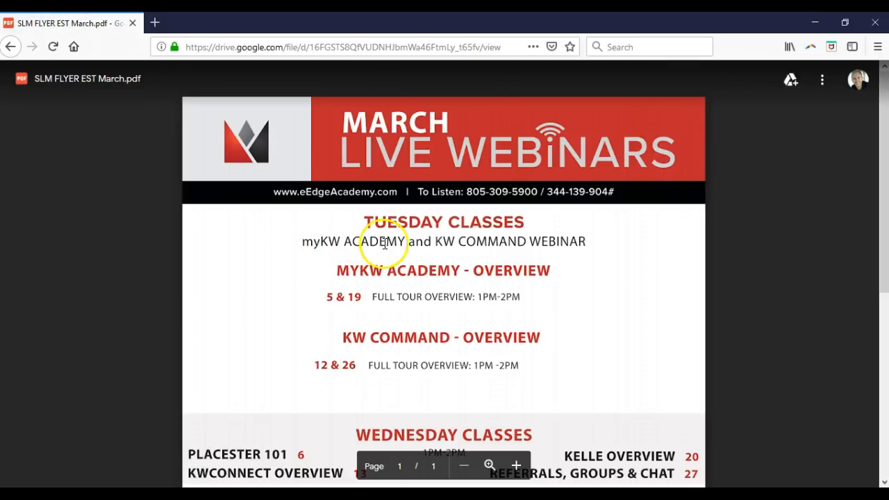
# Scroll through the EST March flyer's webinar schedule and return to the top
pyautogui.scroll(-3, 539, 240)
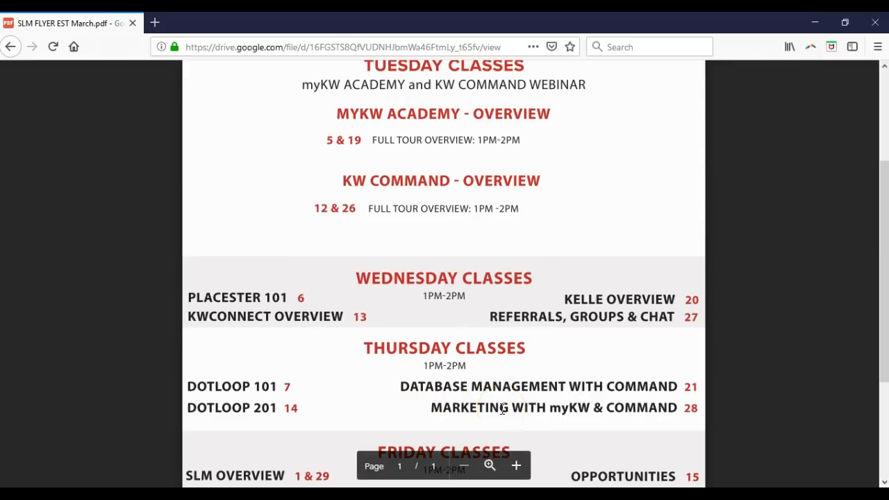
pyautogui.scroll(-4, 503, 409)
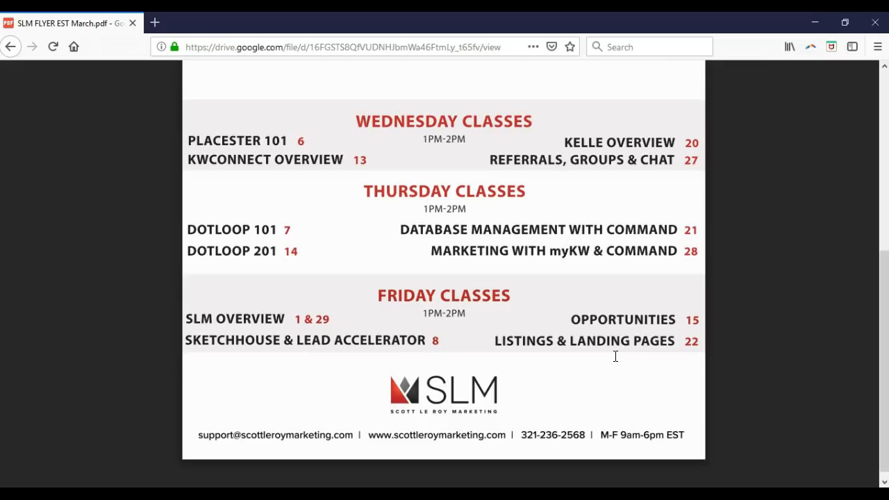
pyautogui.scroll(5, 615, 356)
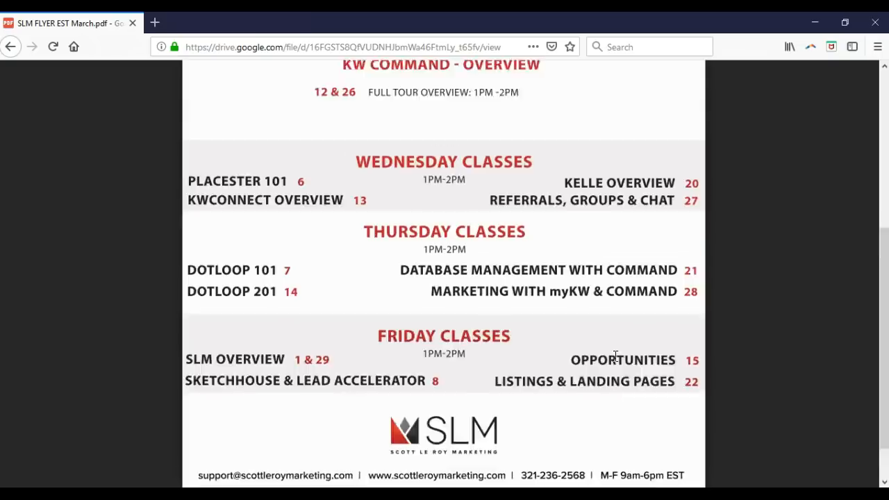